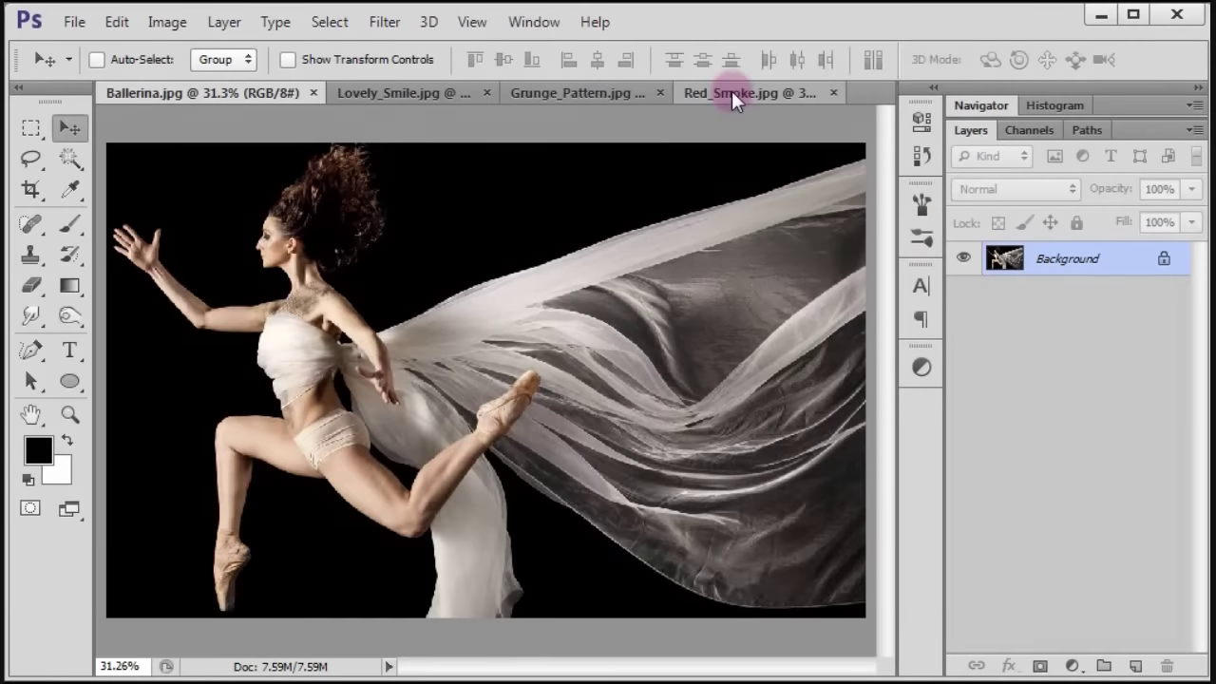
Step: Review the open images, then drag the Red_Smoke photo into the Ballerina document as Layer 1
click(732, 95)
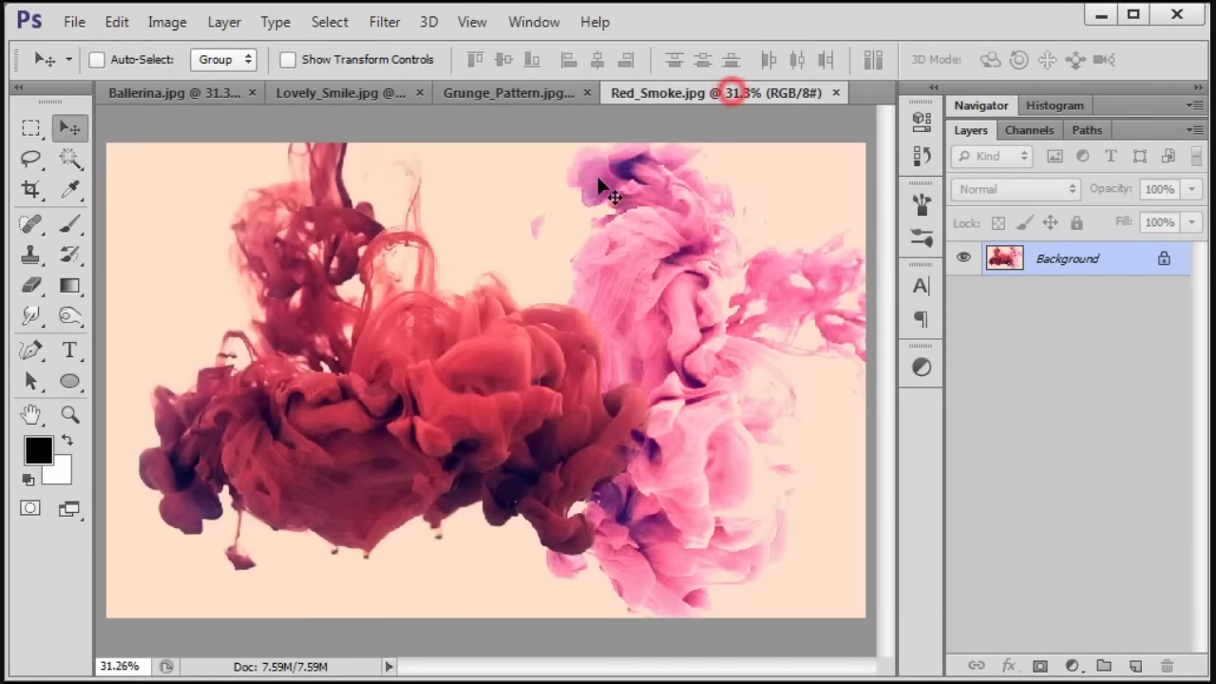
click(510, 93)
click(317, 93)
click(170, 93)
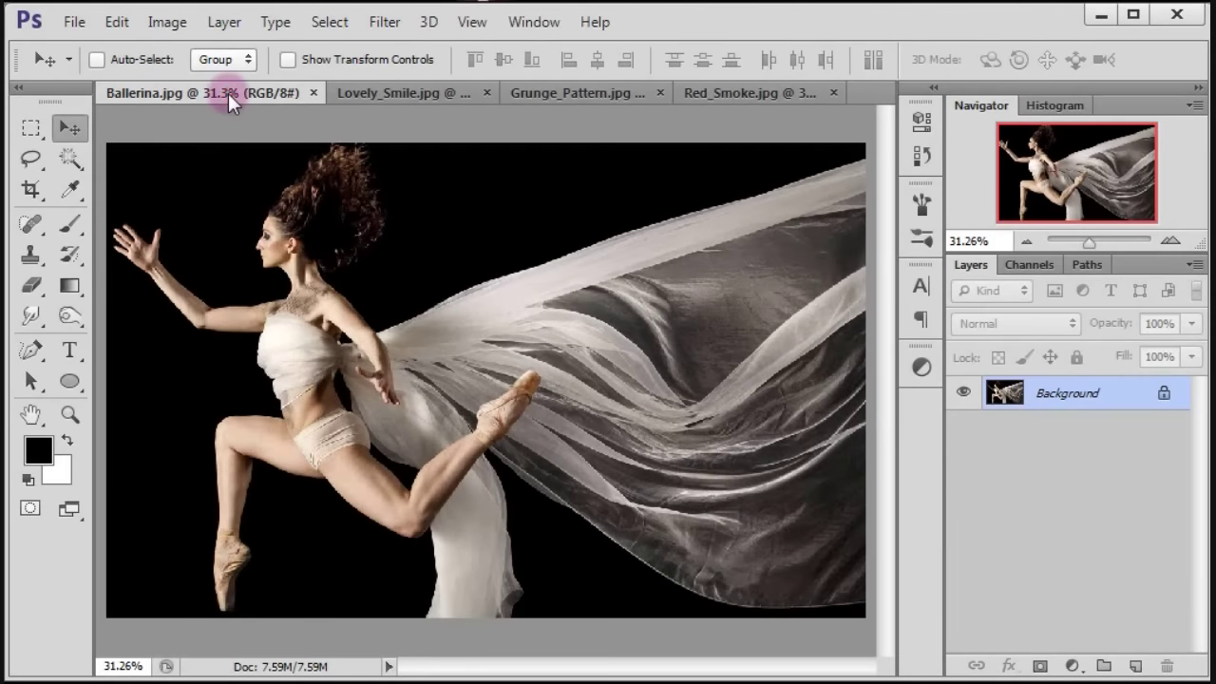
click(743, 99)
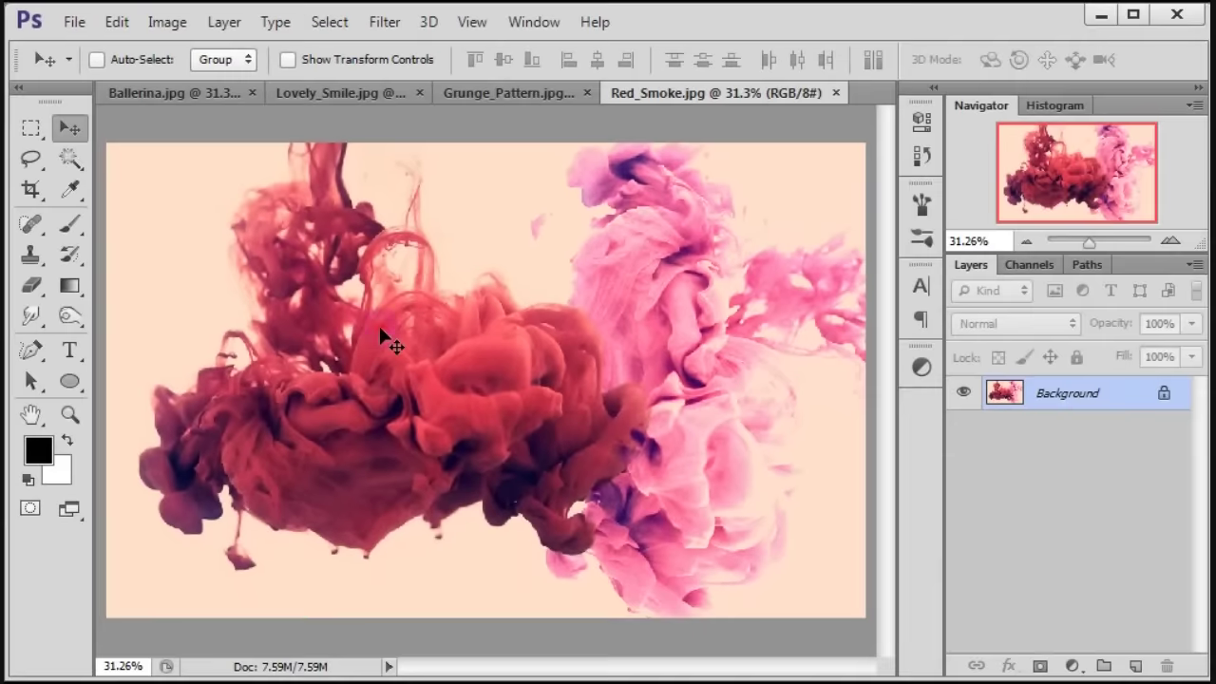
mouse_move(379, 326)
mouse_down()
mouse_move(330, 306)
mouse_move(442, 364)
mouse_up()
click(767, 92)
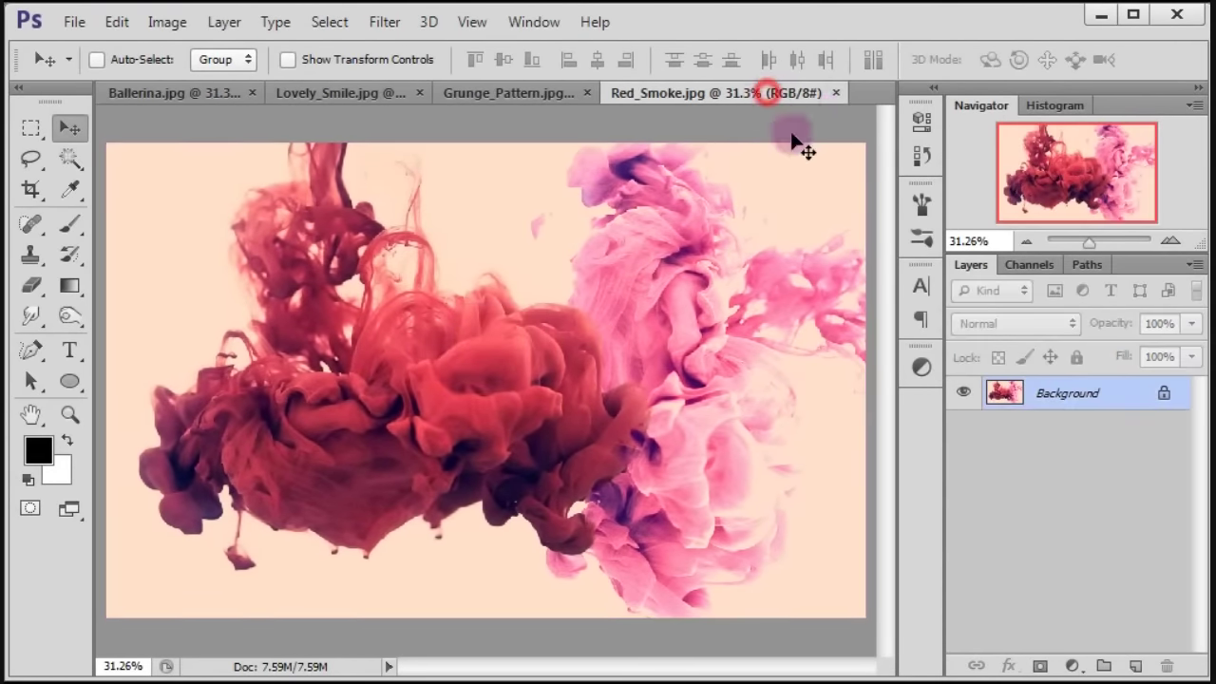
Step: Close Red_Smoke, set Layer 1 to Difference blending, and select the Background layer
click(838, 92)
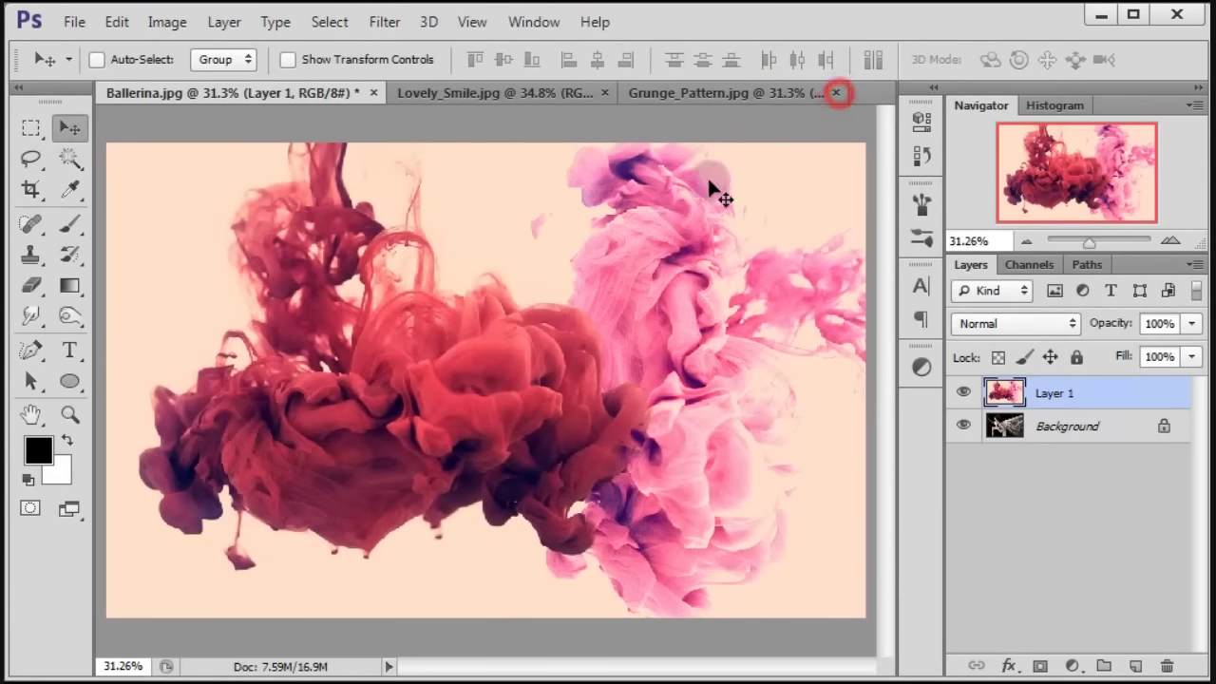
click(1014, 321)
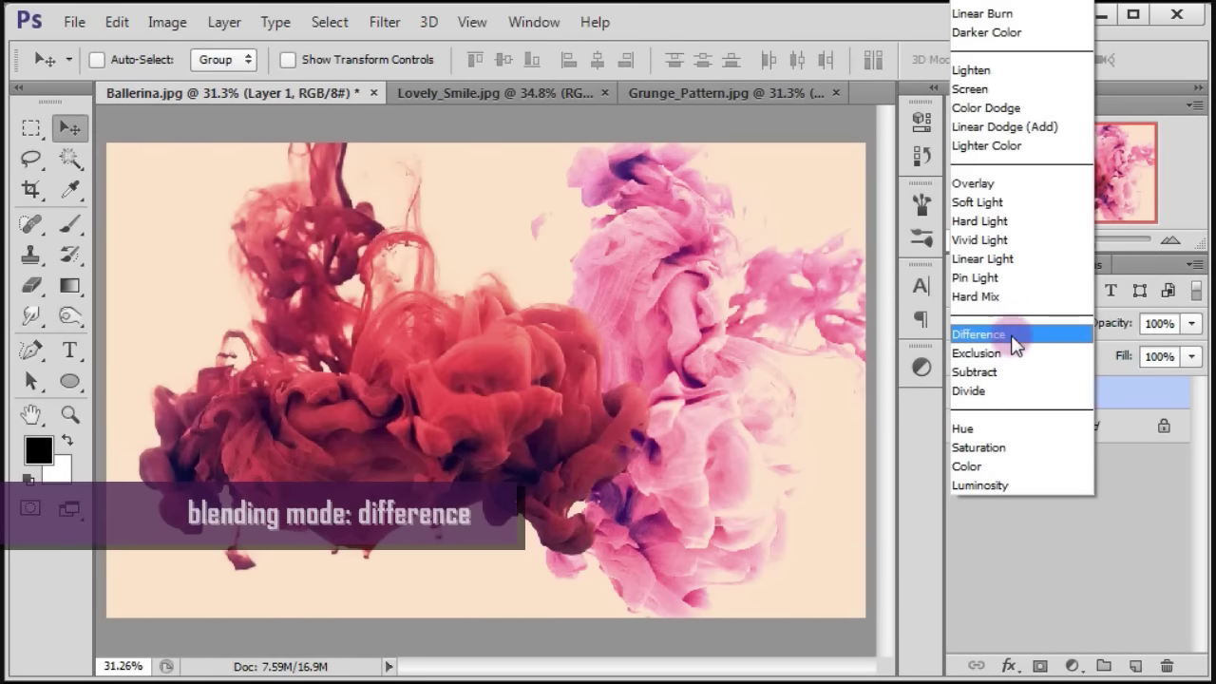
click(998, 334)
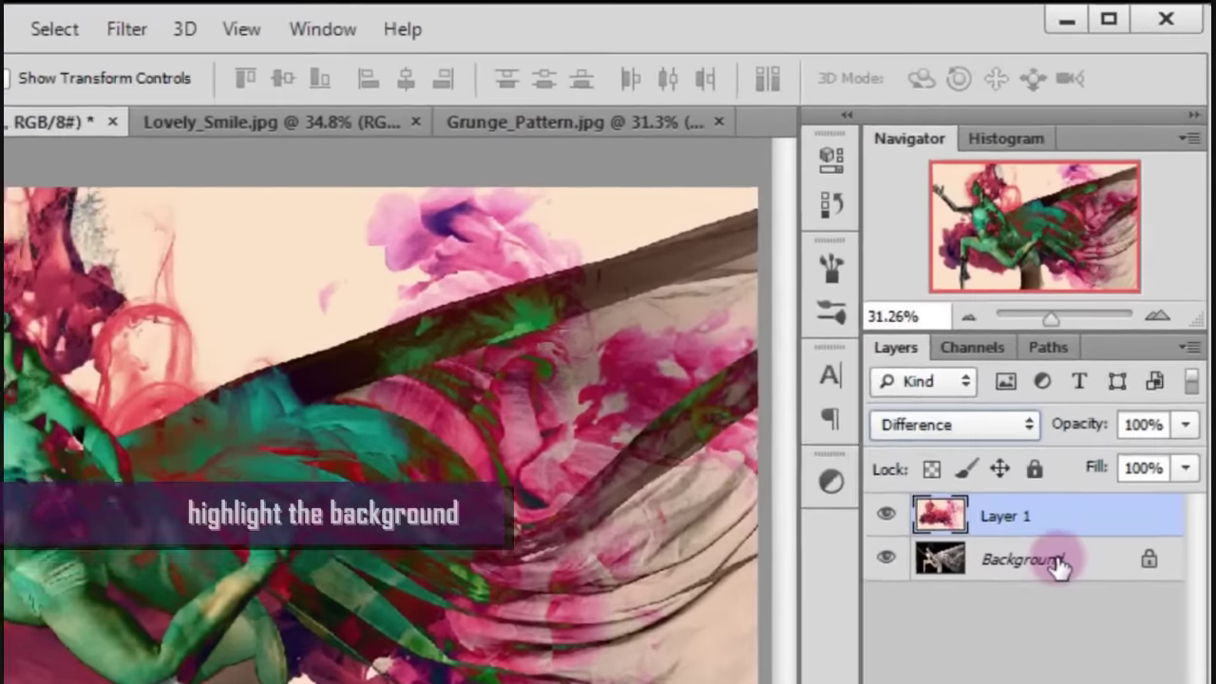
click(1087, 473)
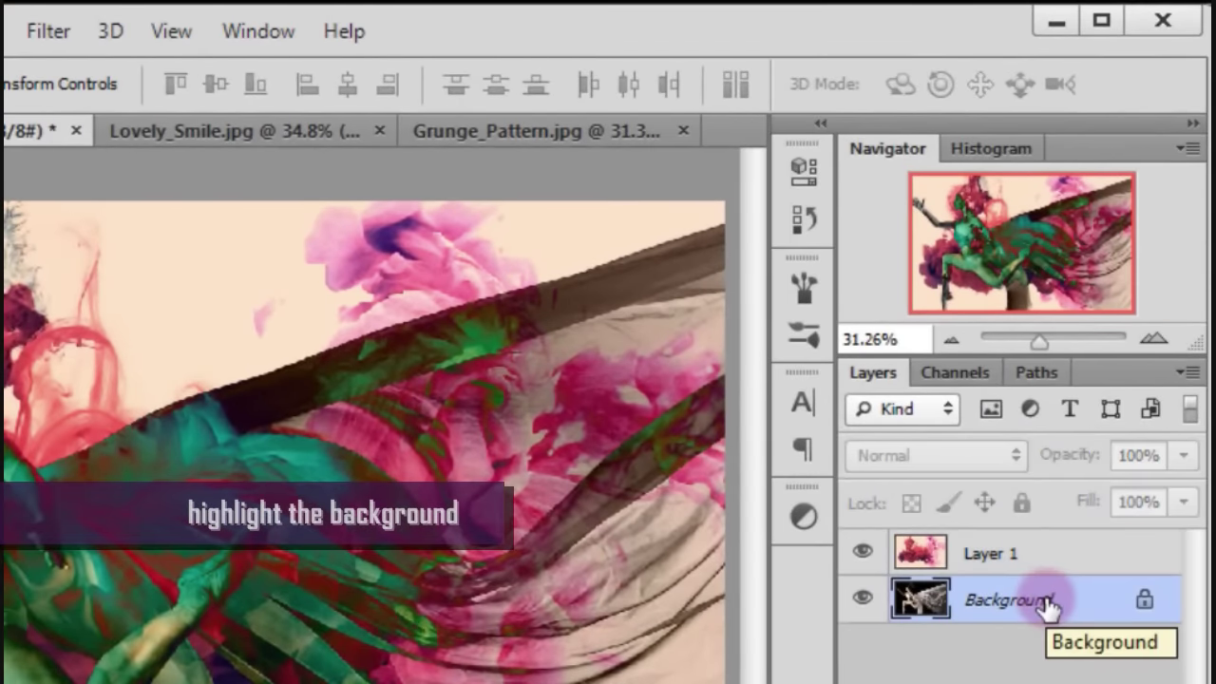
Step: Duplicate the Background as 'Ballerina', move it above Layer 1, and blend it in Lighten mode
key(ctrl+j)
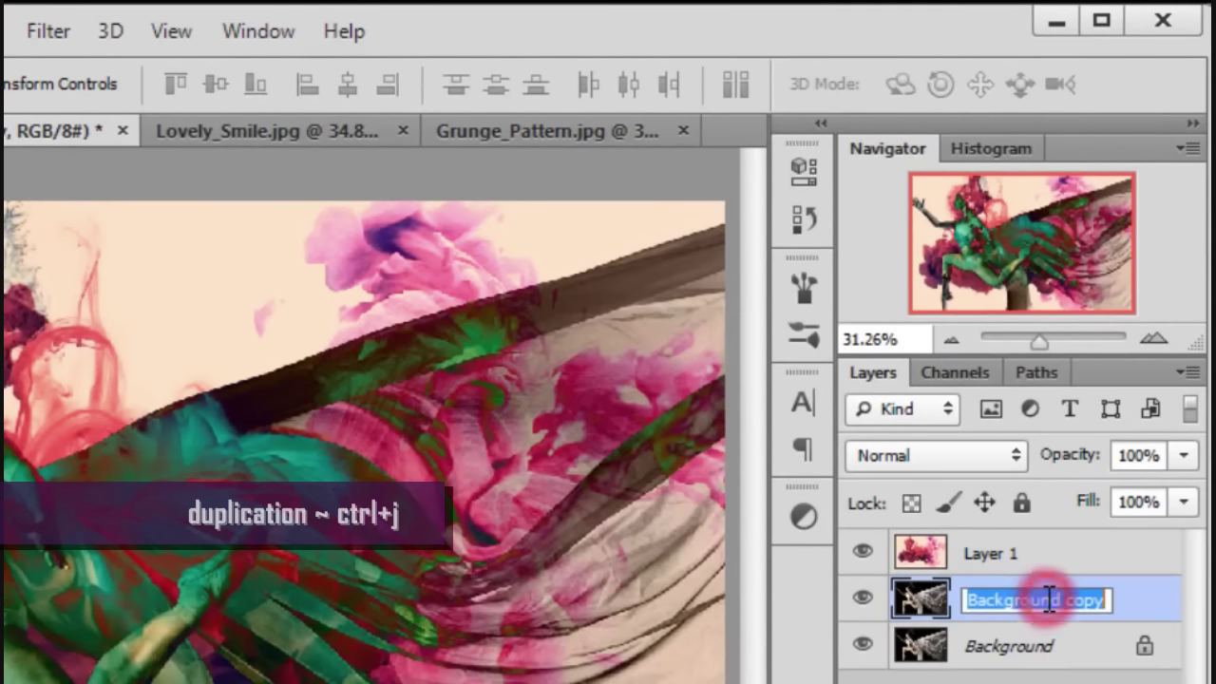
text(Ballerina)
key(Return)
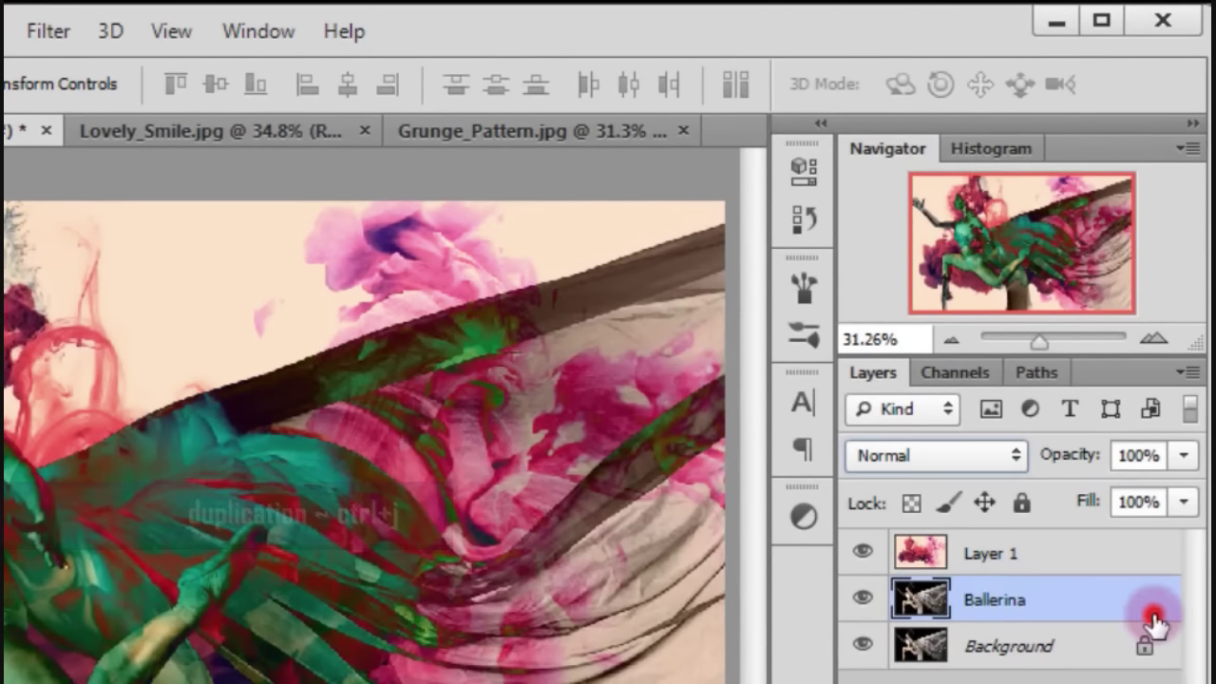
drag(1061, 620, 1049, 544)
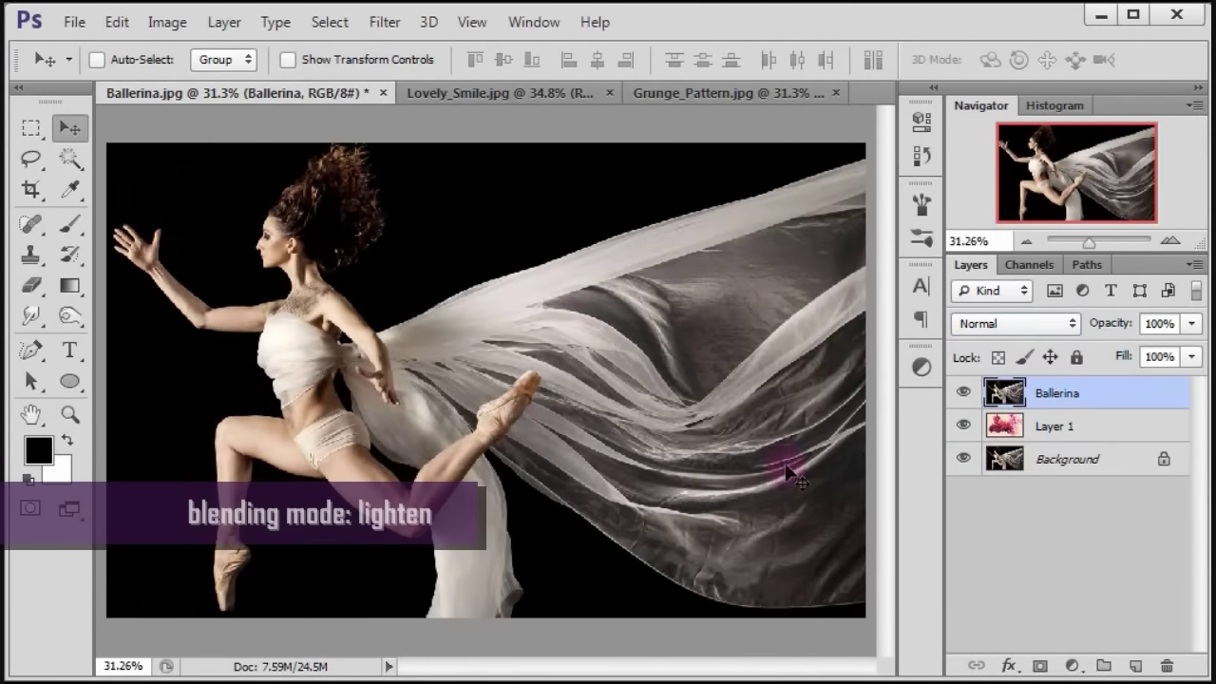
click(1028, 323)
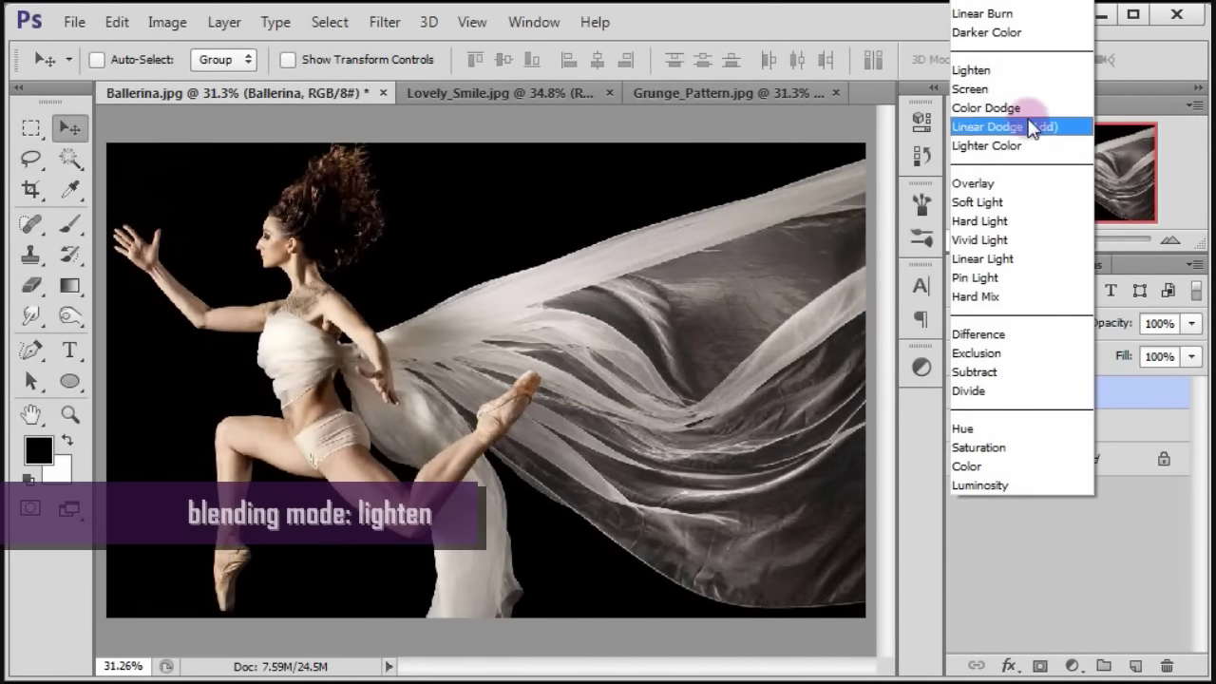
click(1024, 74)
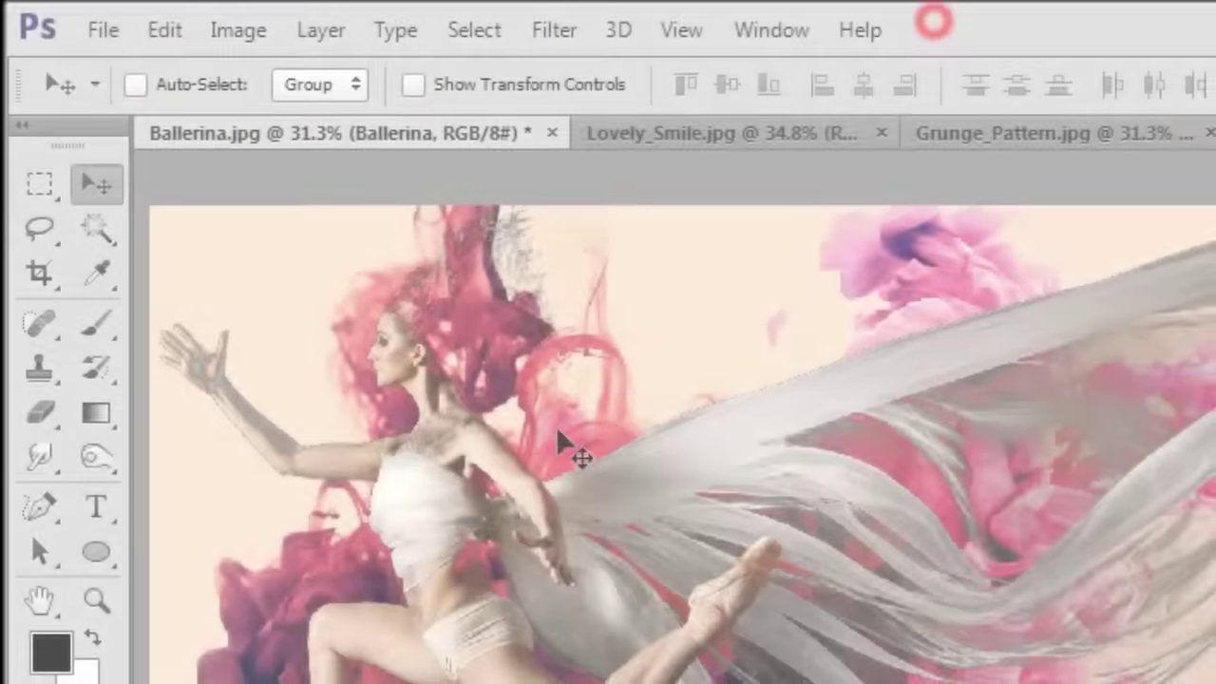
Step: Save the composite under the new name Watercolor Effect 2
click(196, 85)
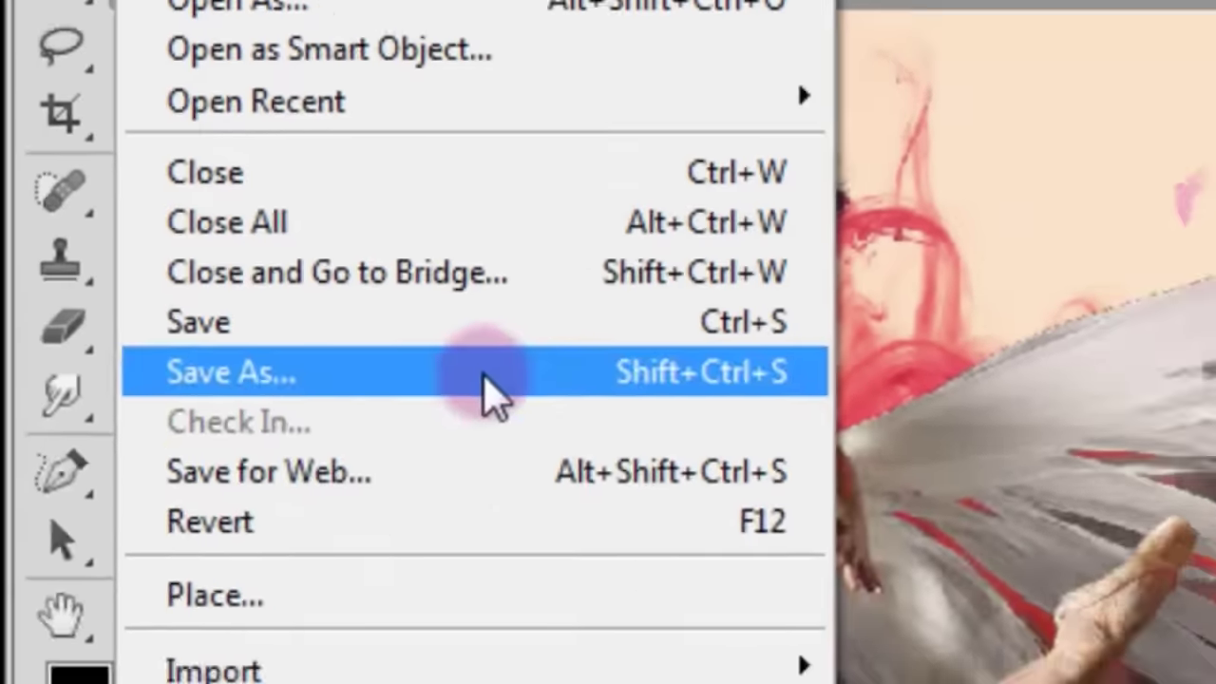
click(488, 389)
text(Watercolor Effect )
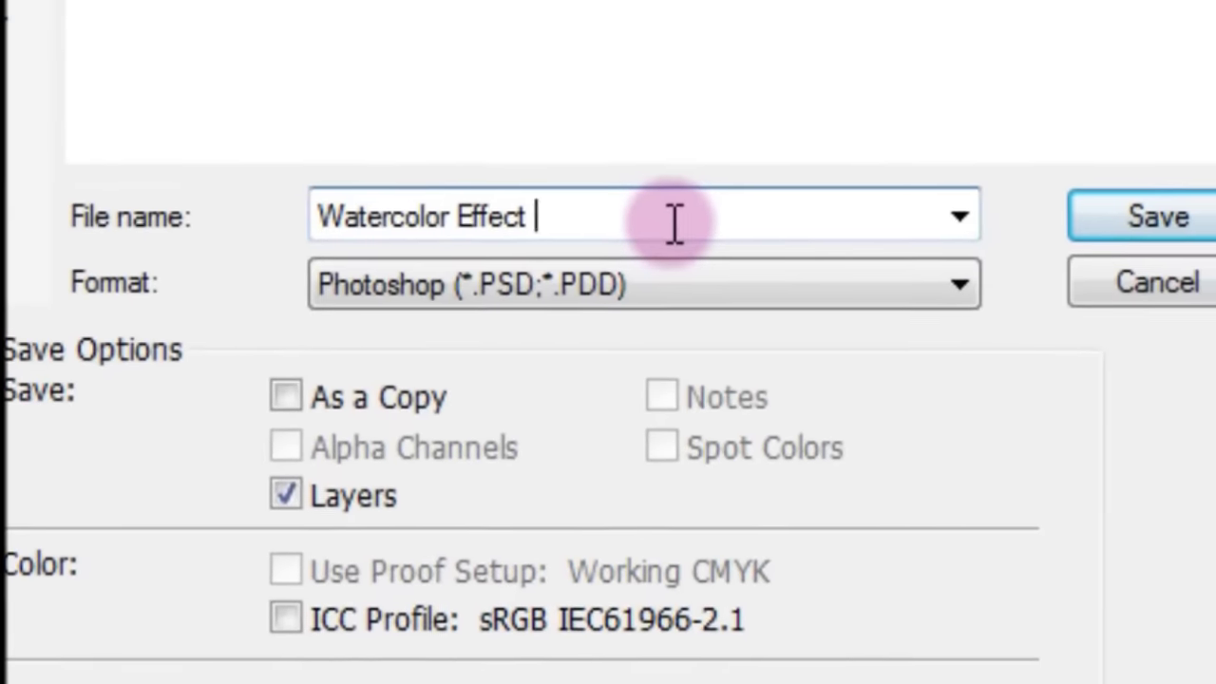
text(2)
click(1071, 339)
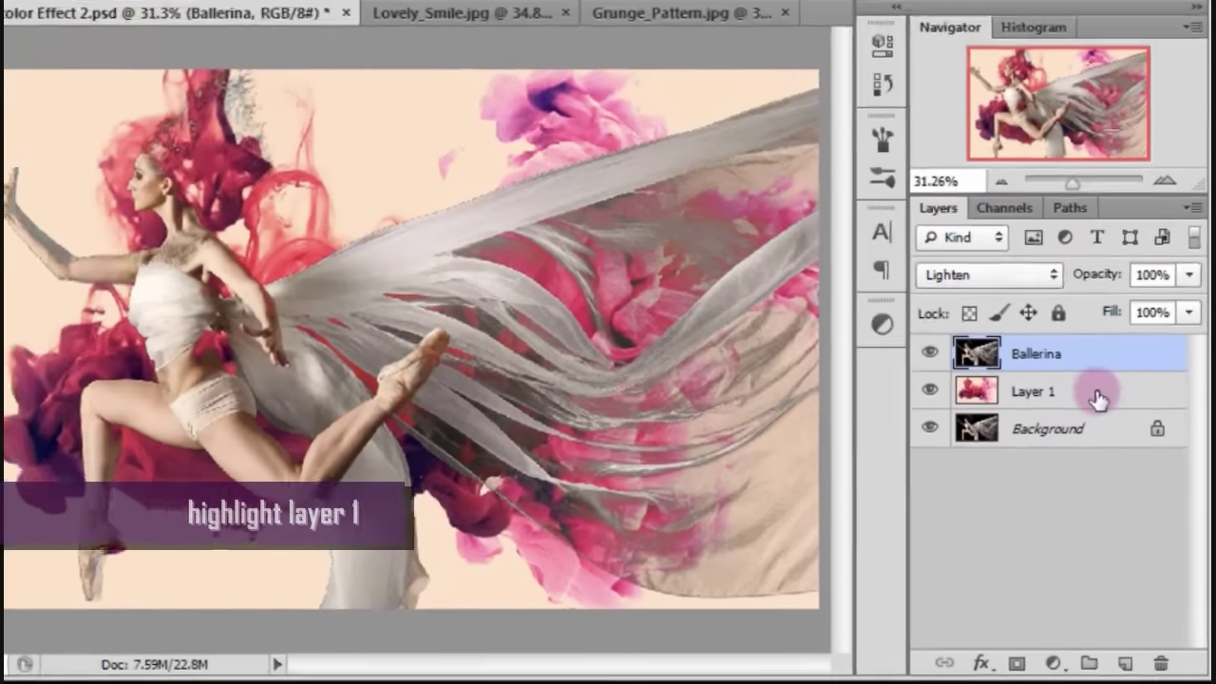
Step: With Layer 1 selected, bring the Grunge_Pattern image in as Layer 2 and close Grunge_Pattern
click(1108, 434)
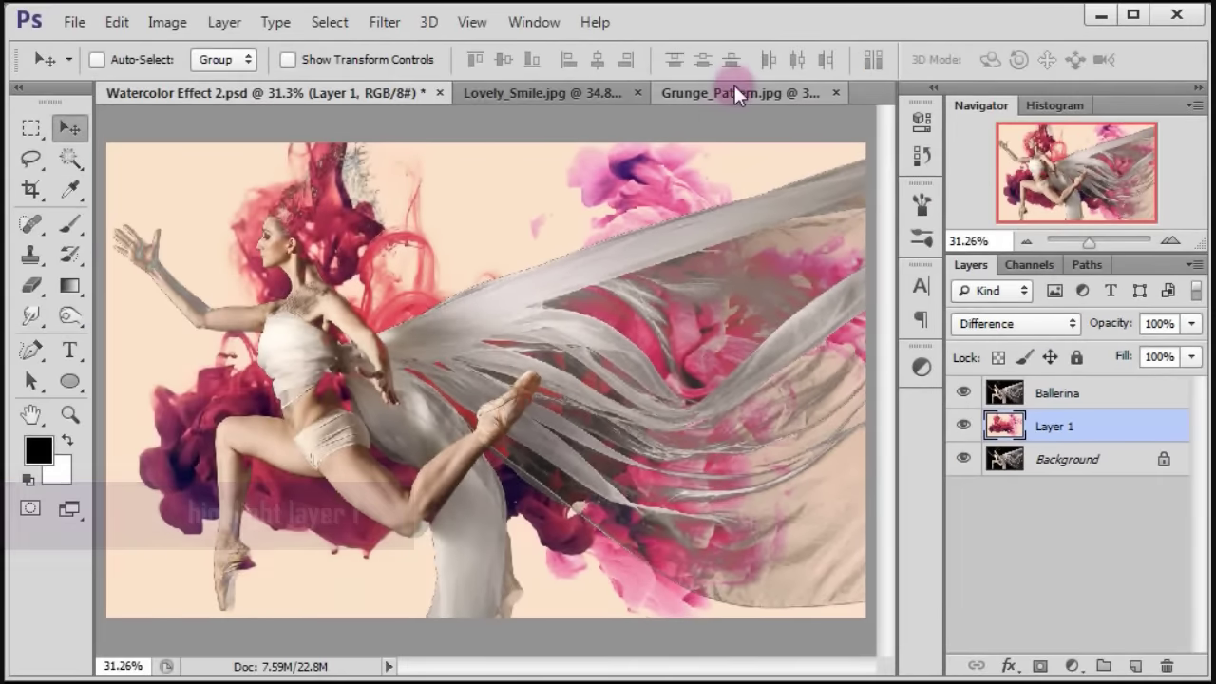
click(735, 88)
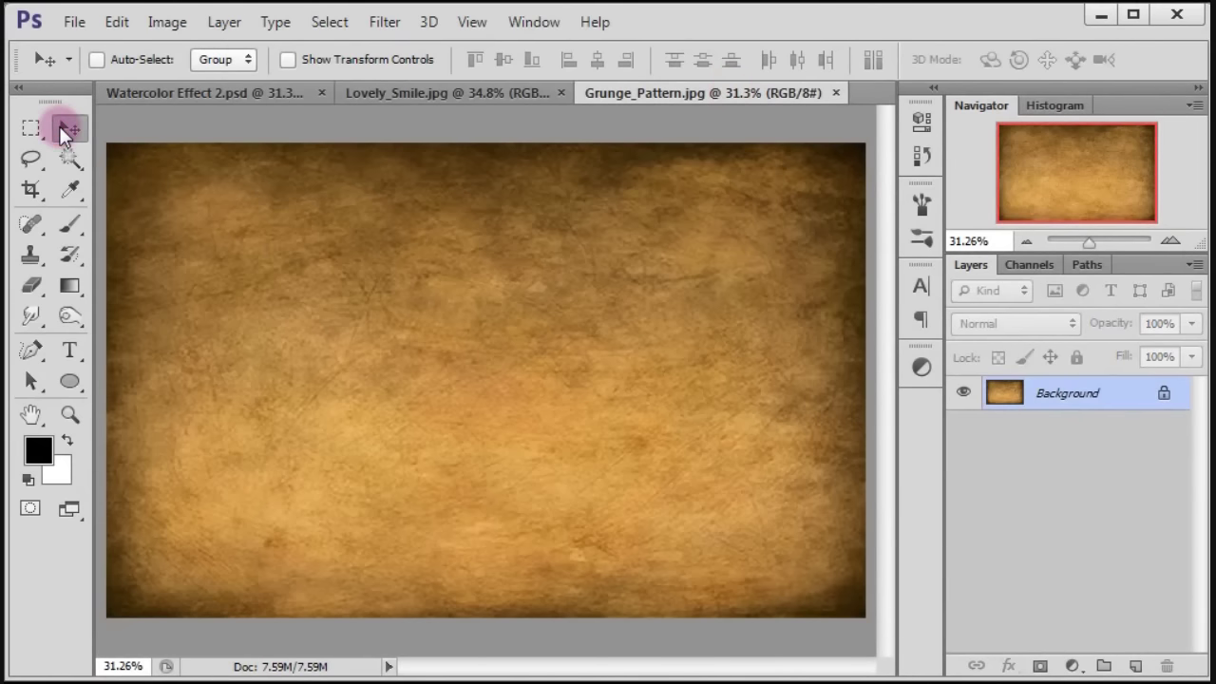
mouse_move(334, 329)
mouse_down()
mouse_move(221, 98)
mouse_move(350, 314)
mouse_move(336, 324)
mouse_up()
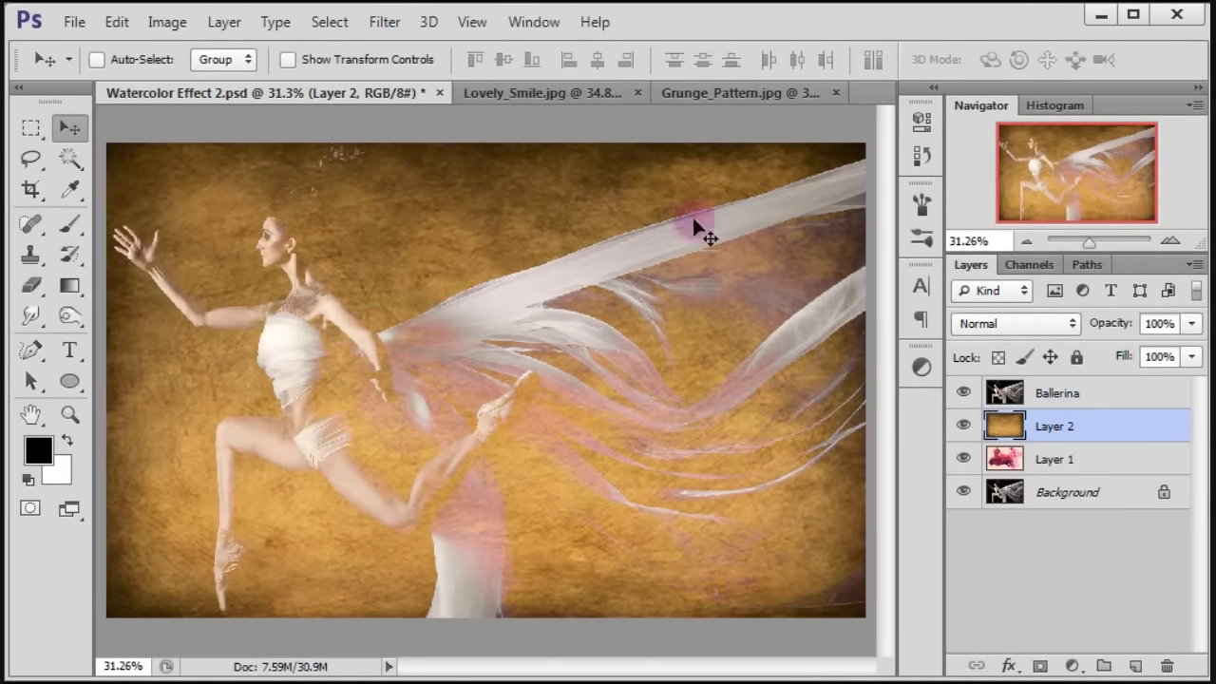
click(739, 93)
click(836, 92)
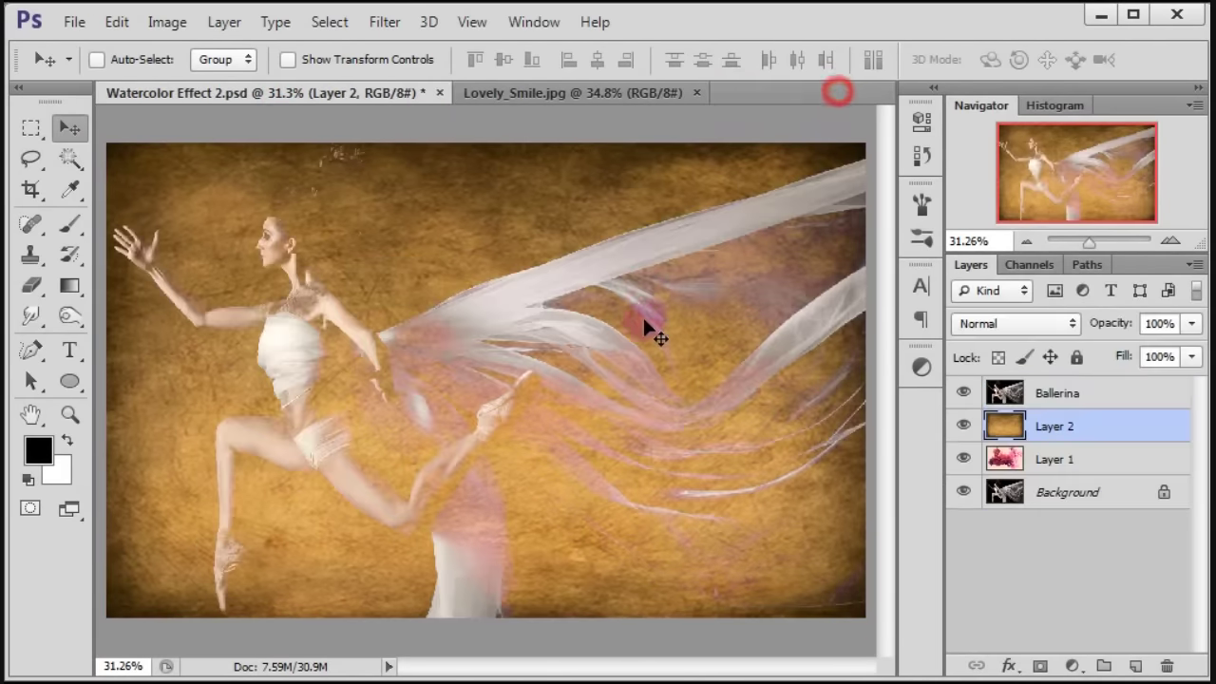
Step: Set the grunge Layer 2 to Pin Light blending at 80% opacity
click(1009, 323)
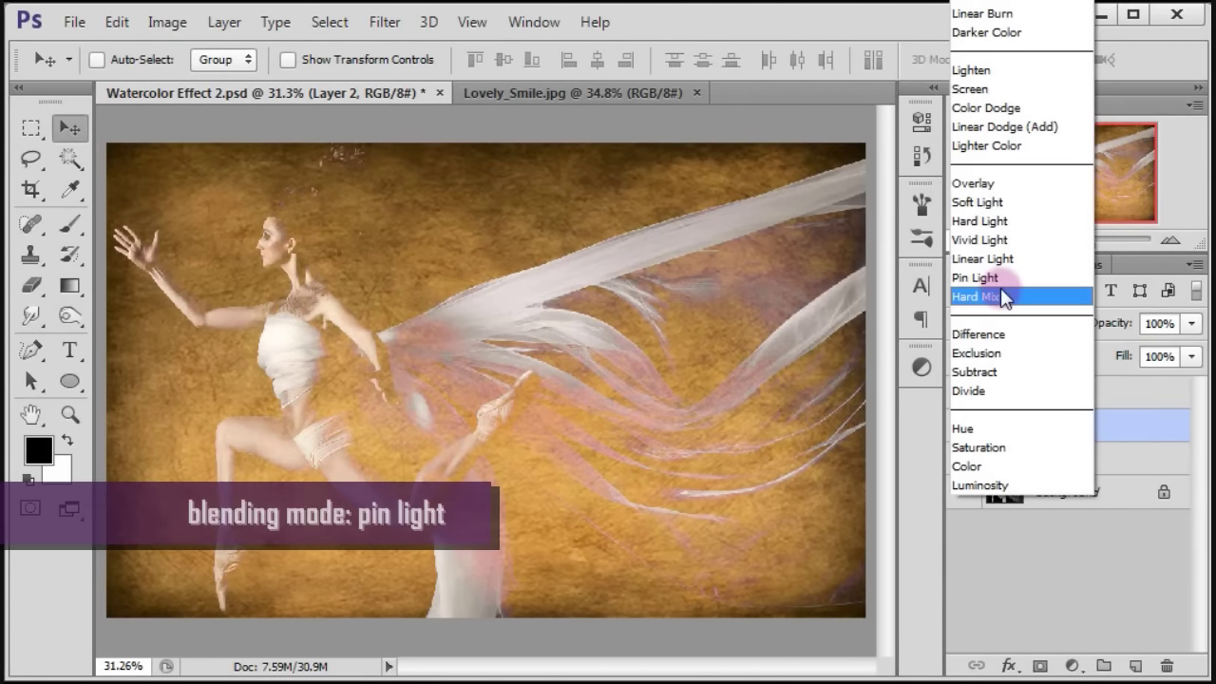
click(1013, 277)
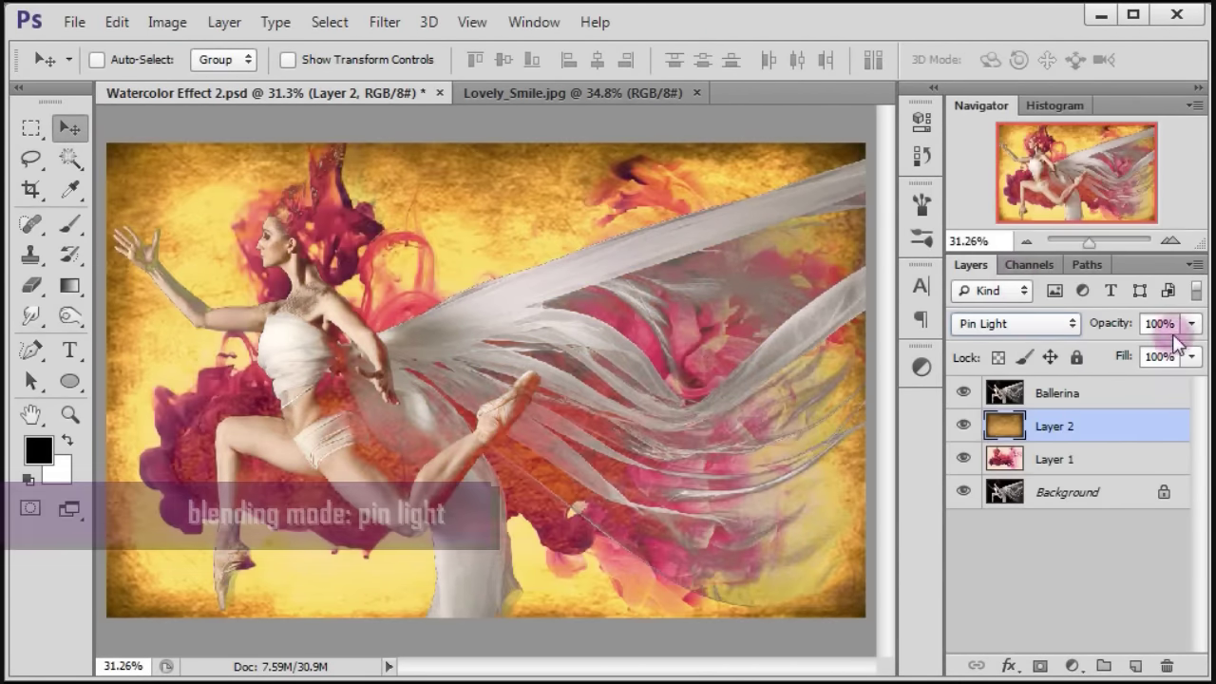
click(1143, 324)
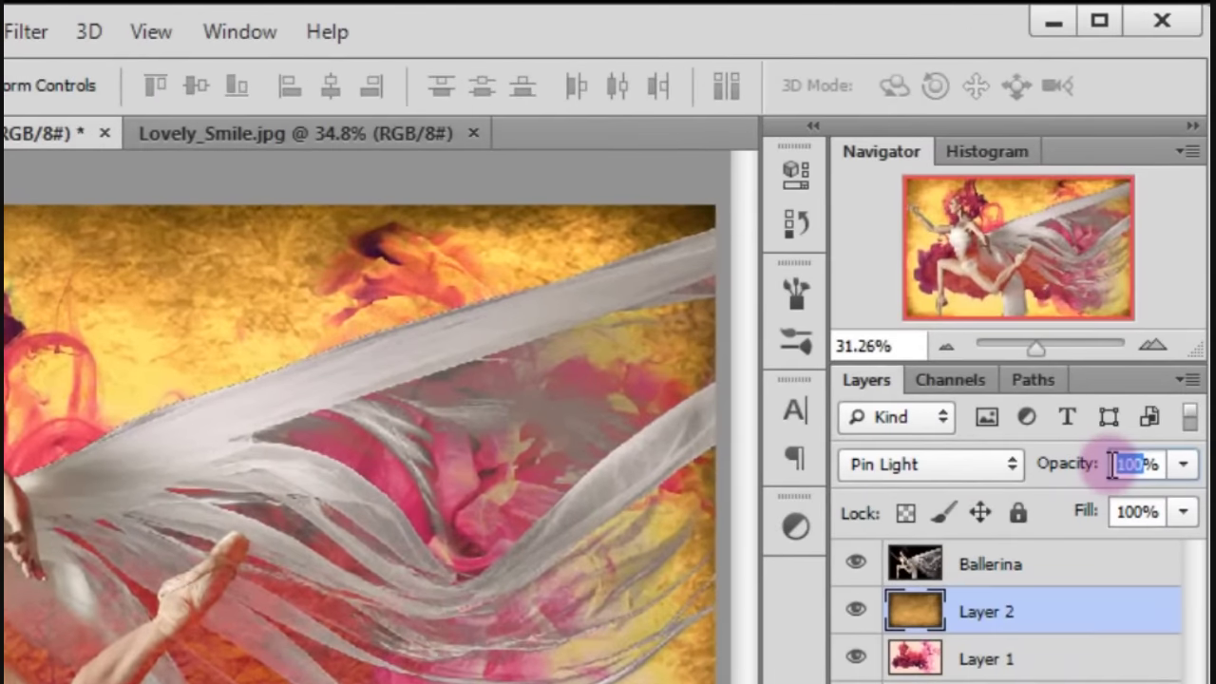
text(80)
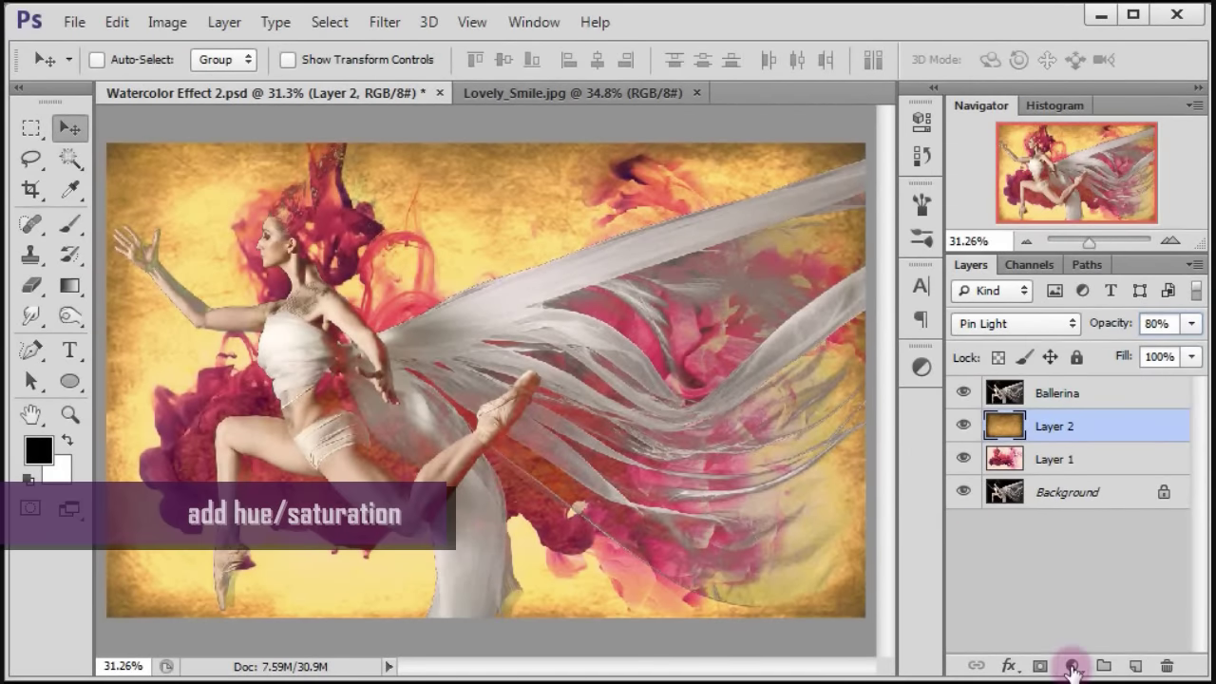
click(1071, 667)
Step: Add a Hue/Saturation adjustment to the grunge layer with Saturation set to -79
click(1075, 377)
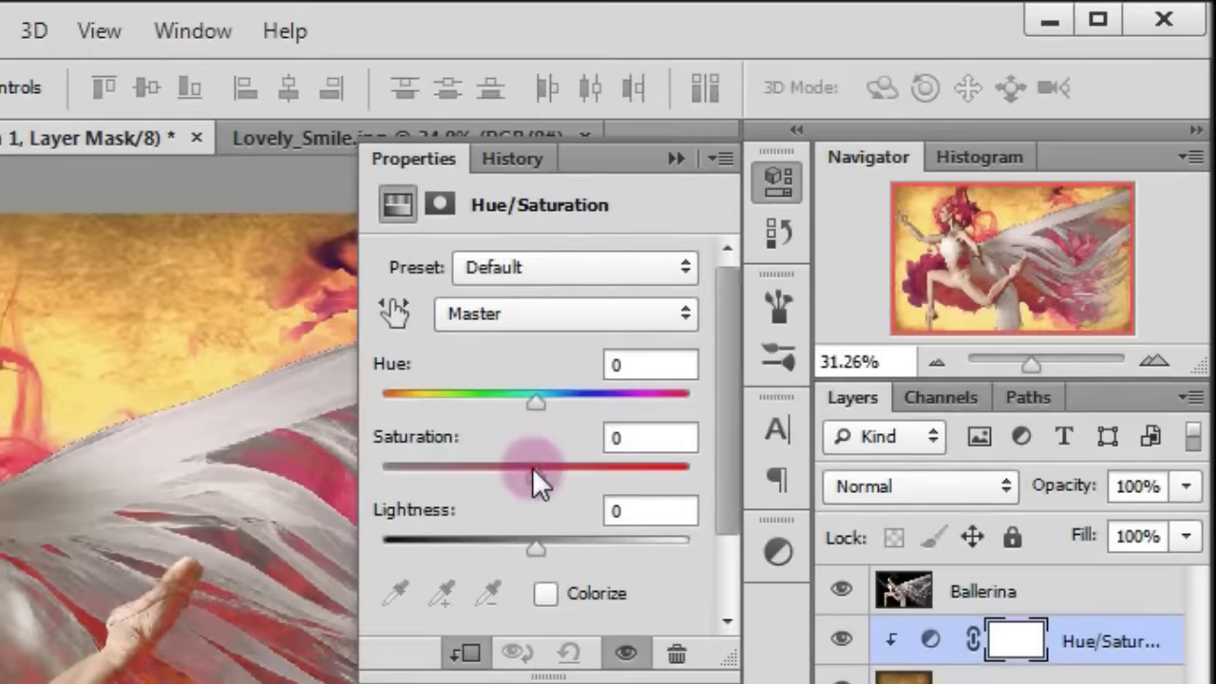
drag(532, 467, 443, 470)
click(625, 437)
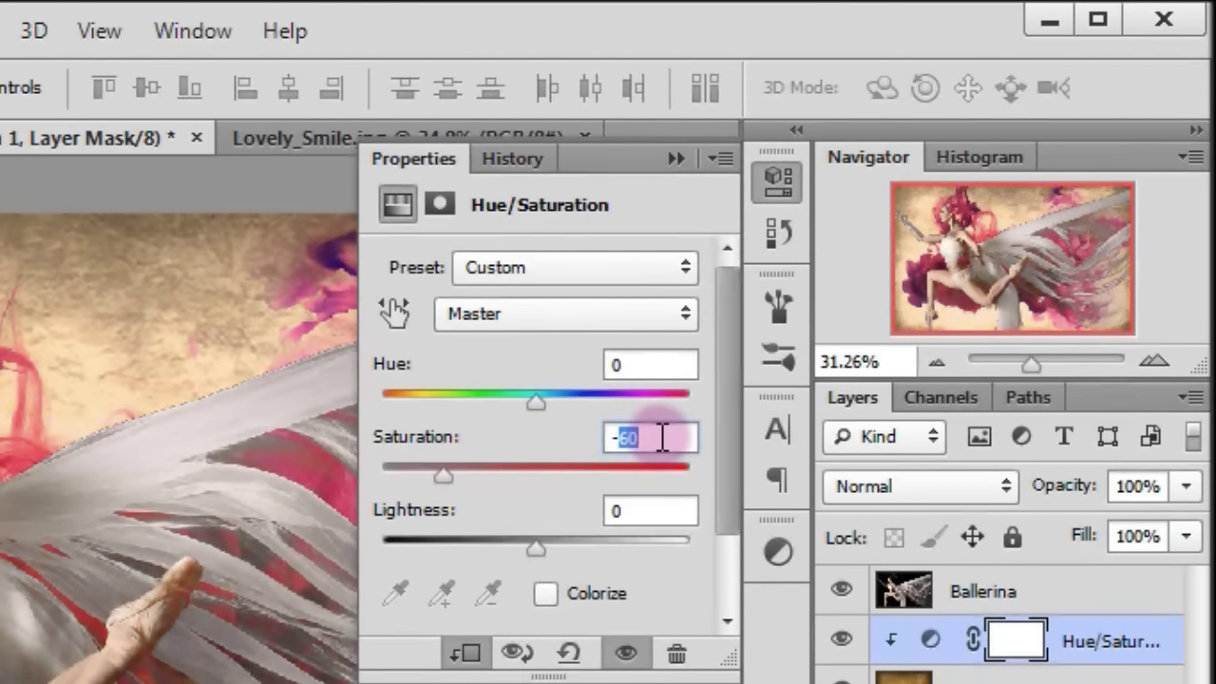
text(-79)
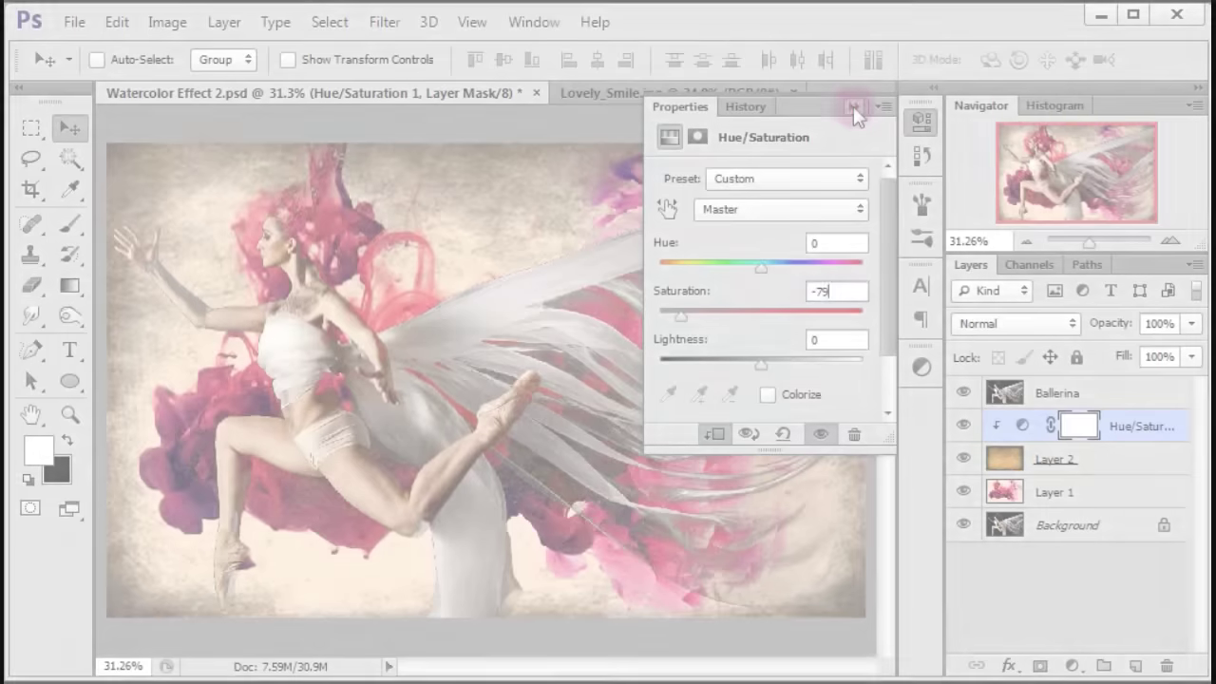
click(676, 158)
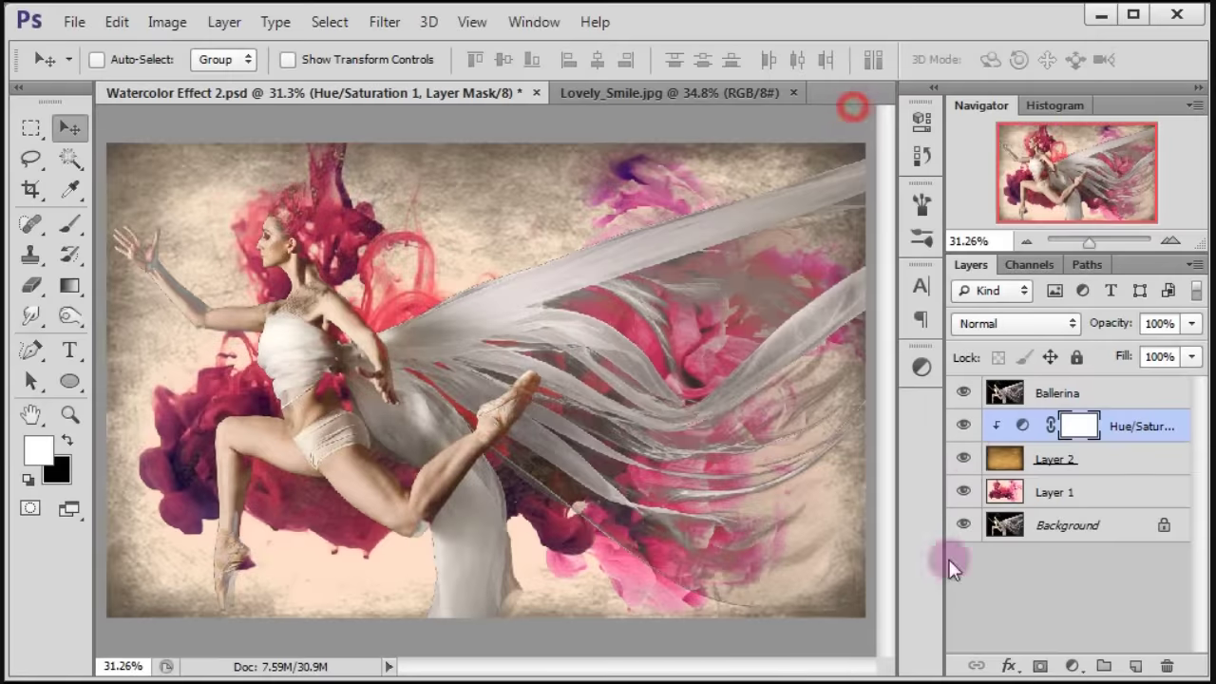
Step: Create Layer 3 and fill it with grey 808080 as the foreground colour
click(965, 427)
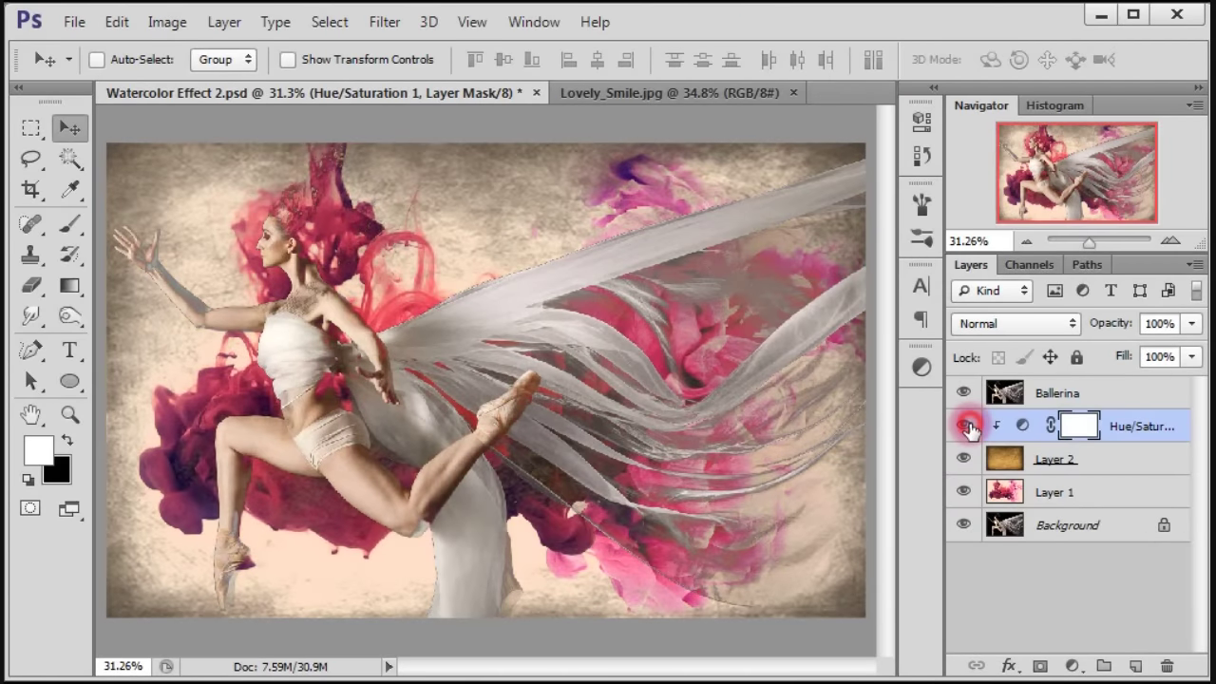
click(1137, 668)
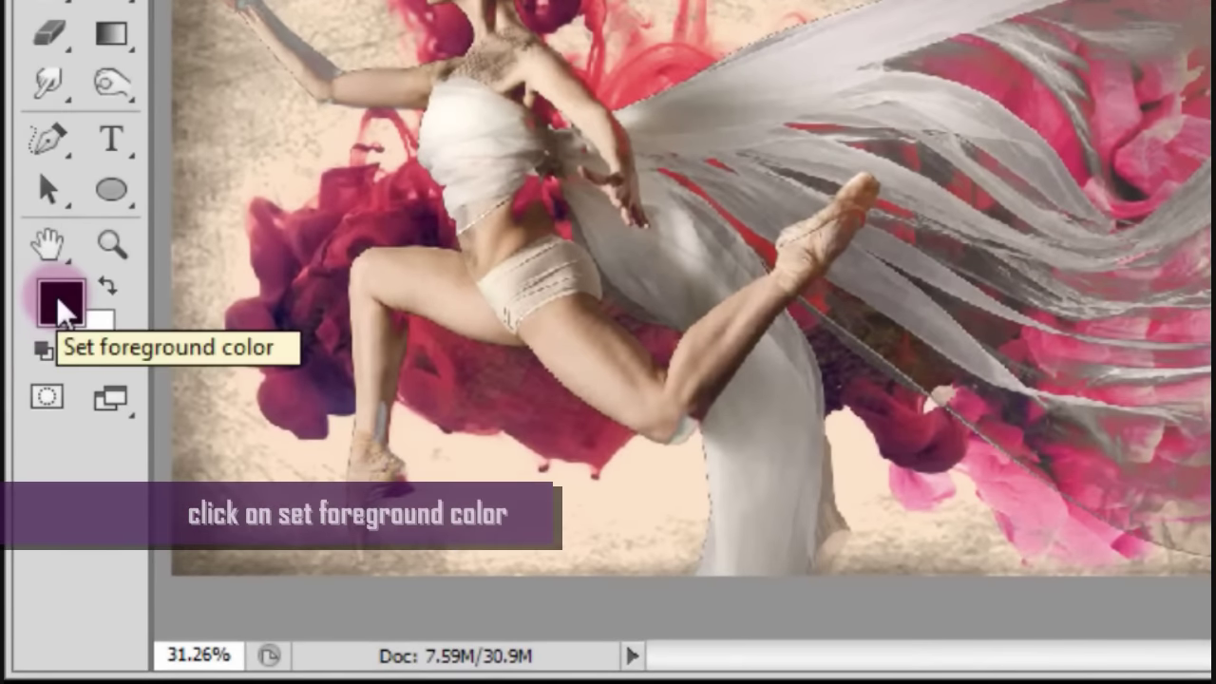
click(59, 302)
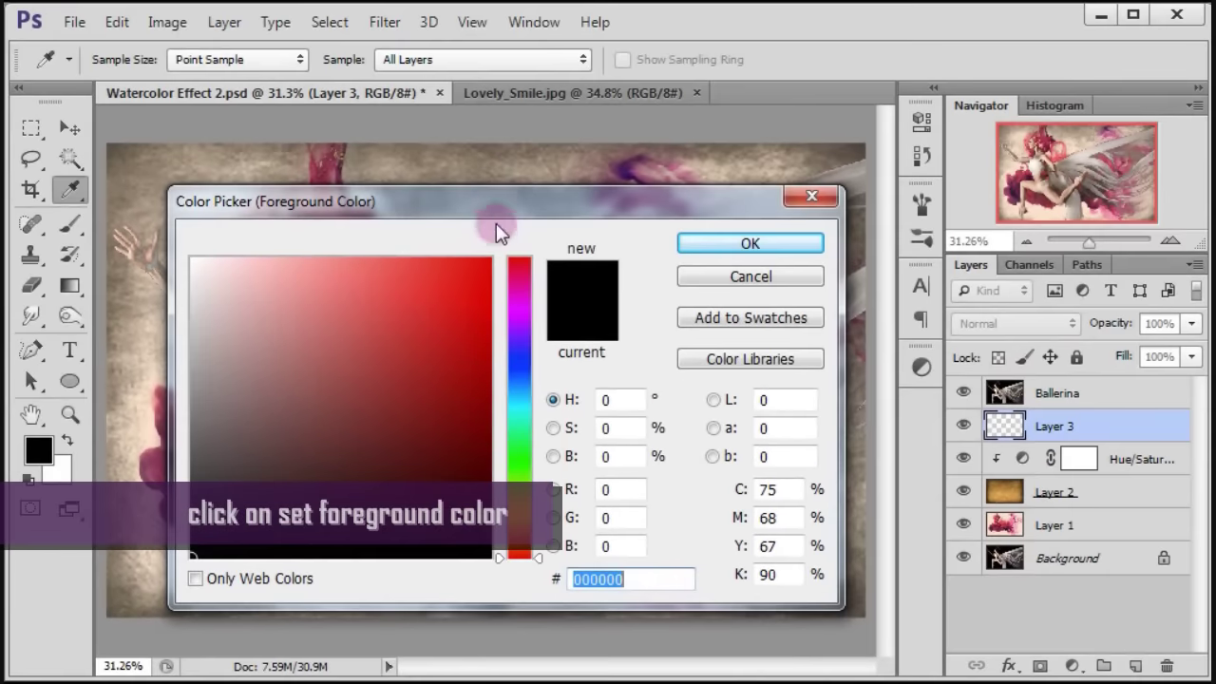
drag(496, 201, 492, 157)
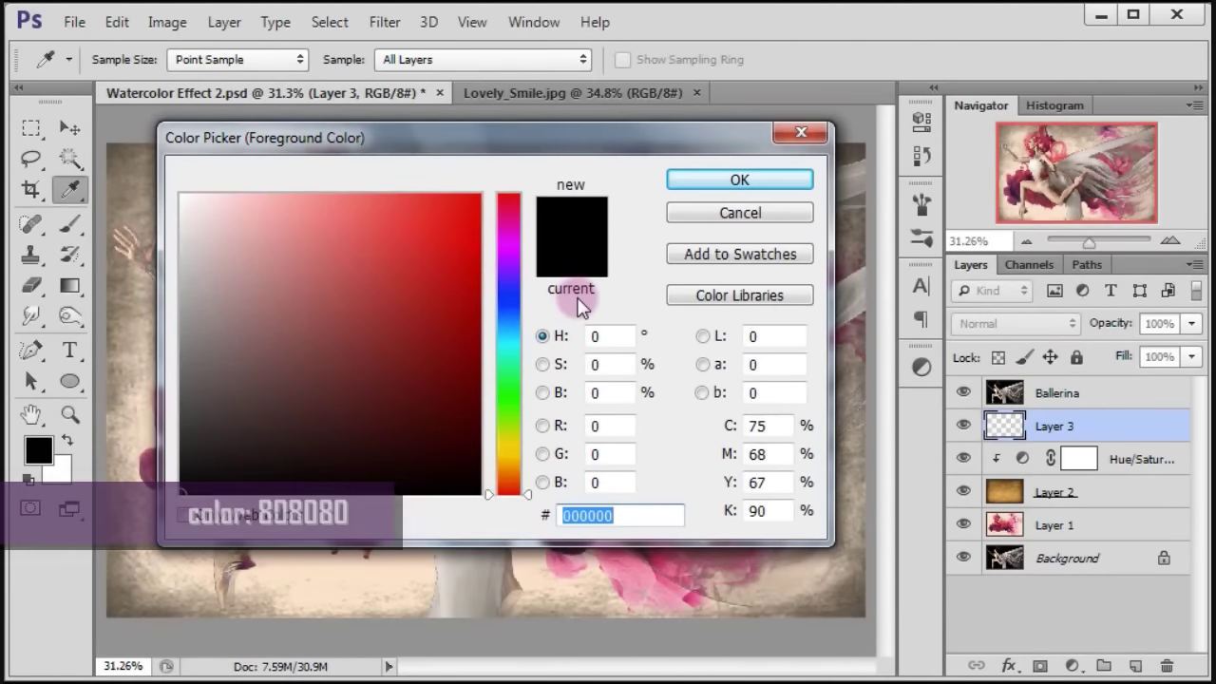
text(808080)
click(746, 179)
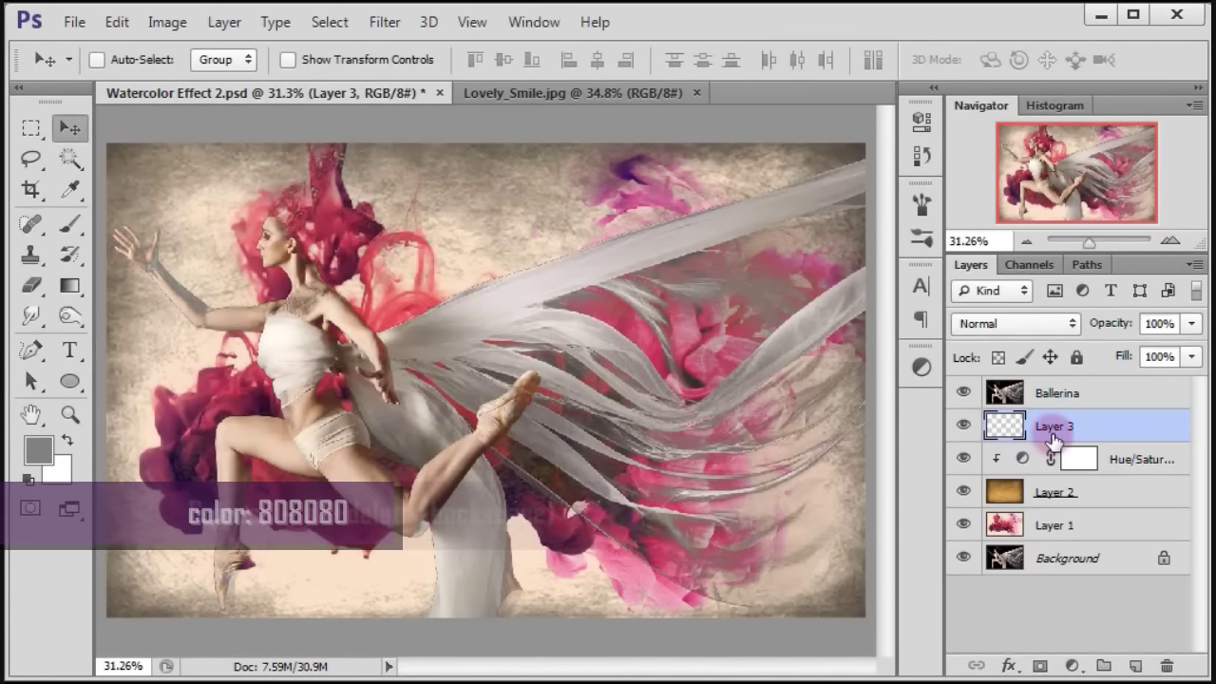
key(alt+BackSpace)
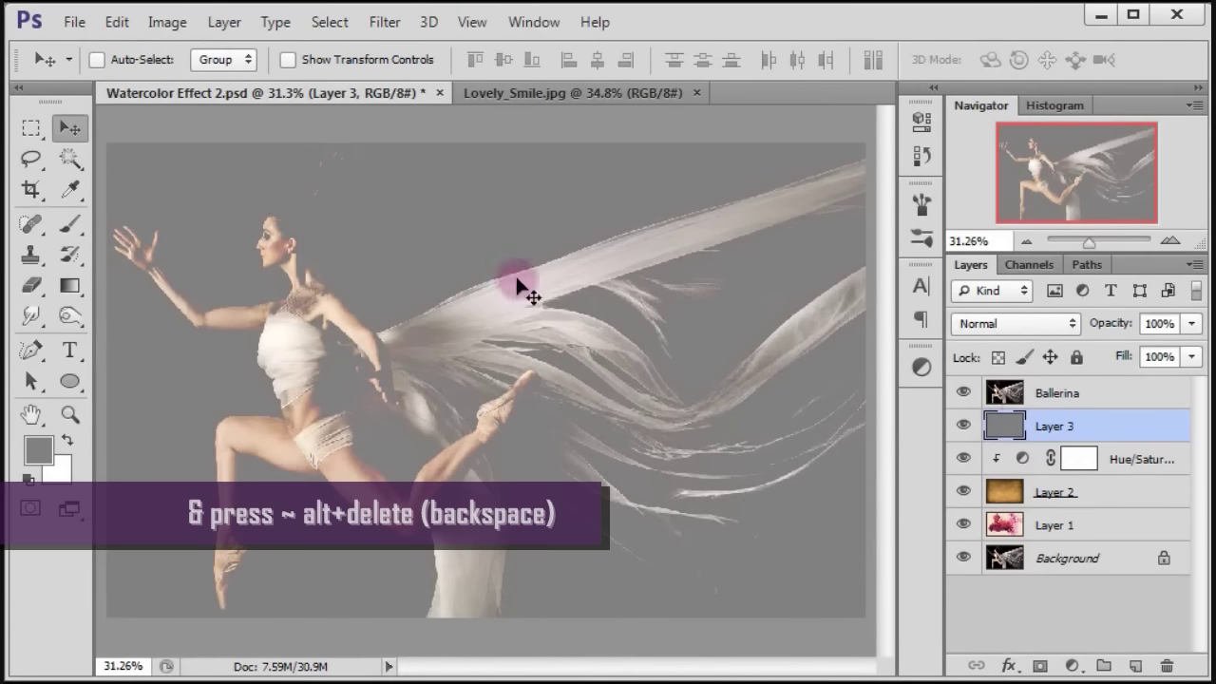
Step: Apply Add Noise to Layer 3 at 237.69%, Gaussian, Monochromatic
click(385, 22)
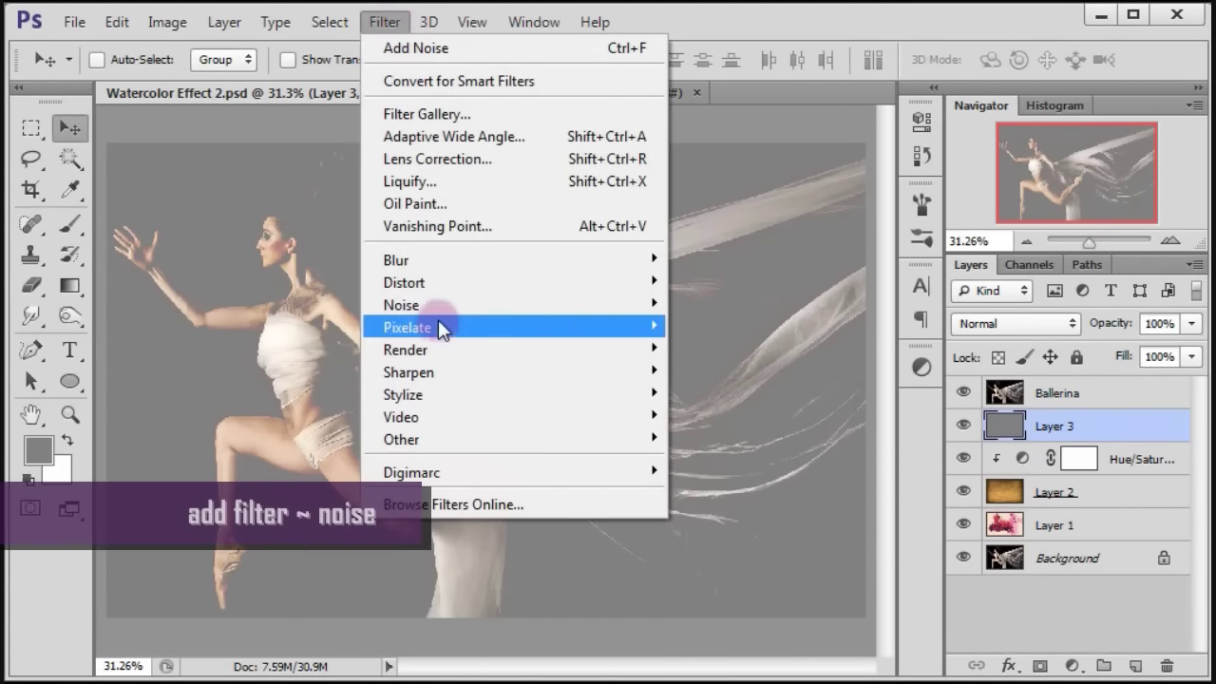
mouse_move(401, 305)
click(738, 315)
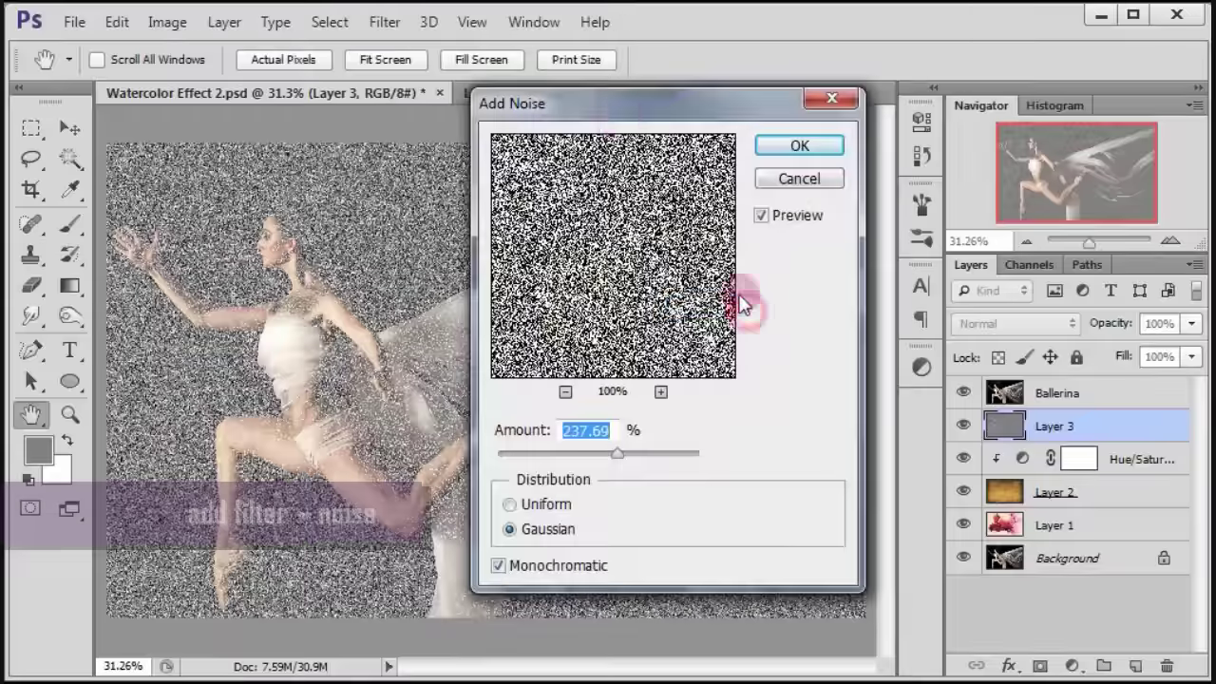
drag(619, 112, 540, 68)
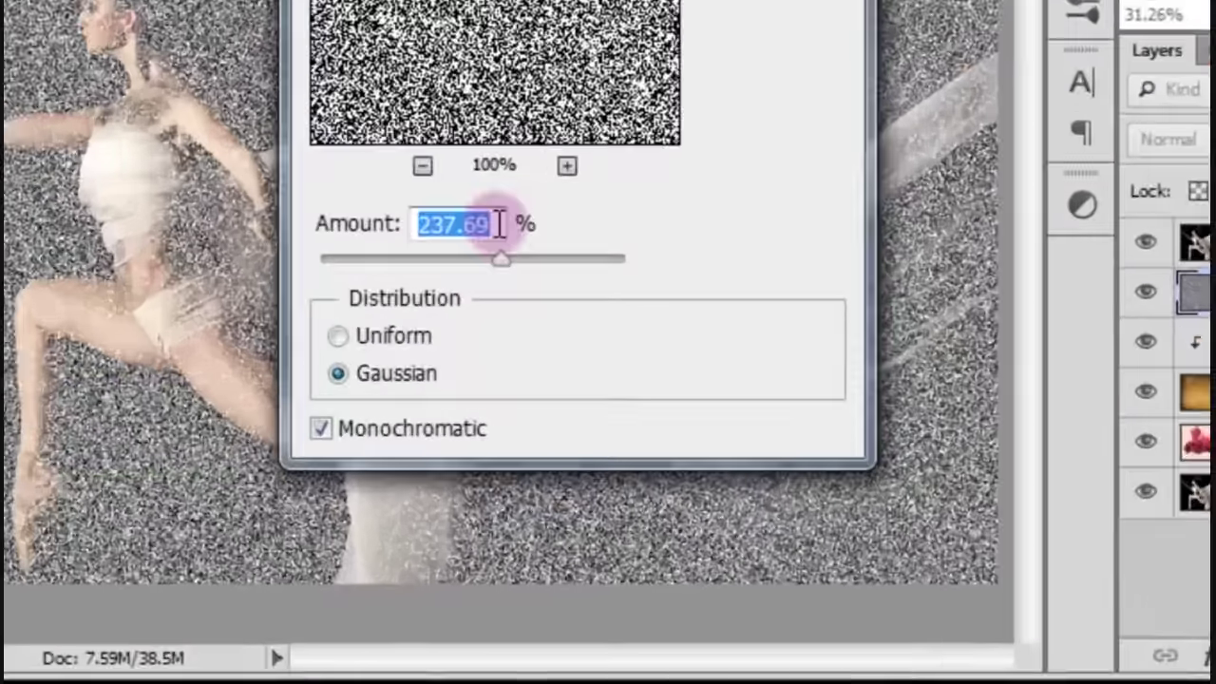
click(530, 377)
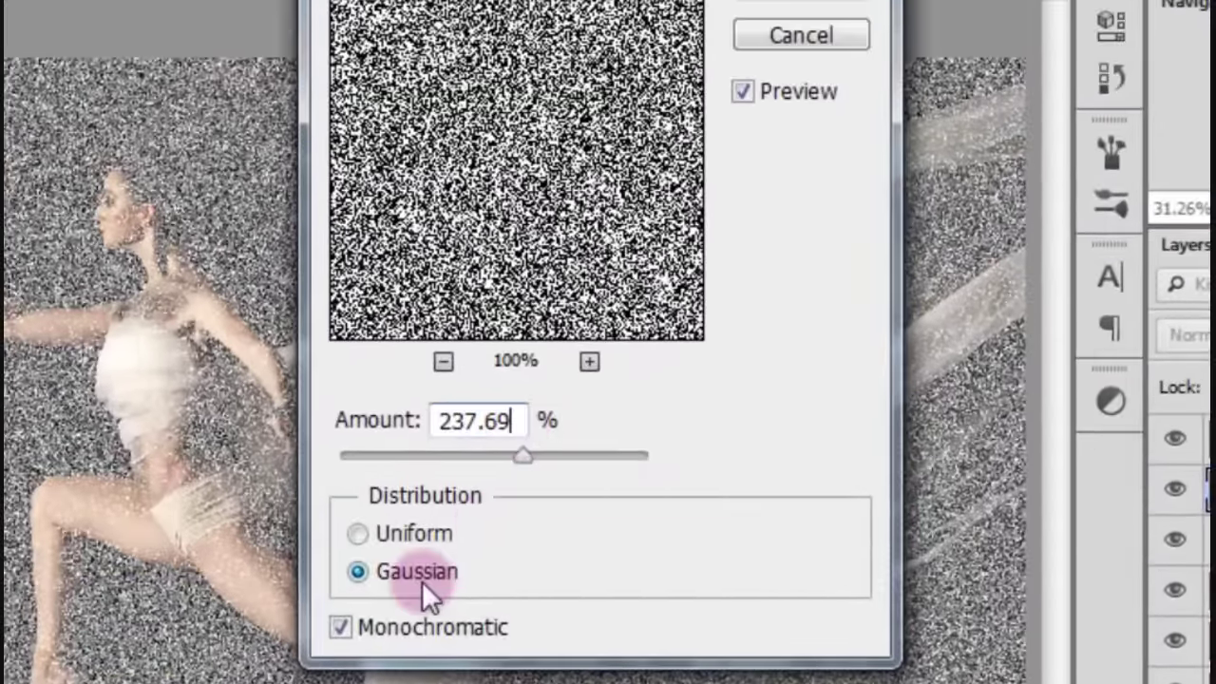
click(422, 575)
click(428, 633)
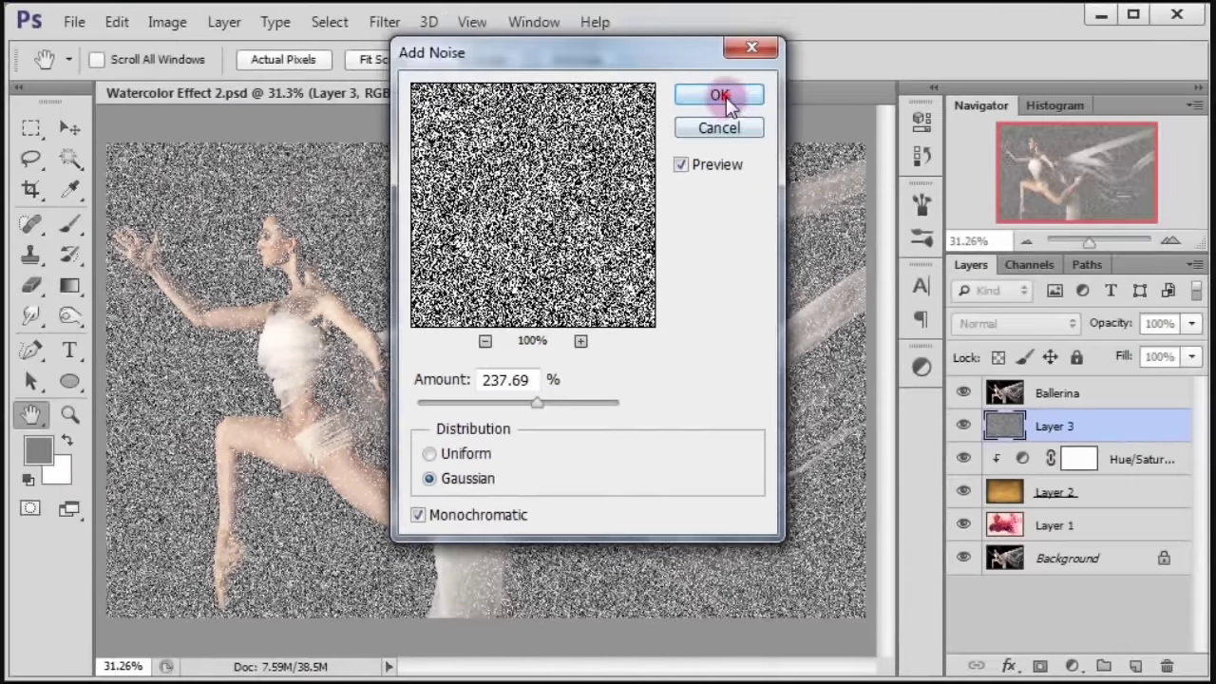
click(722, 95)
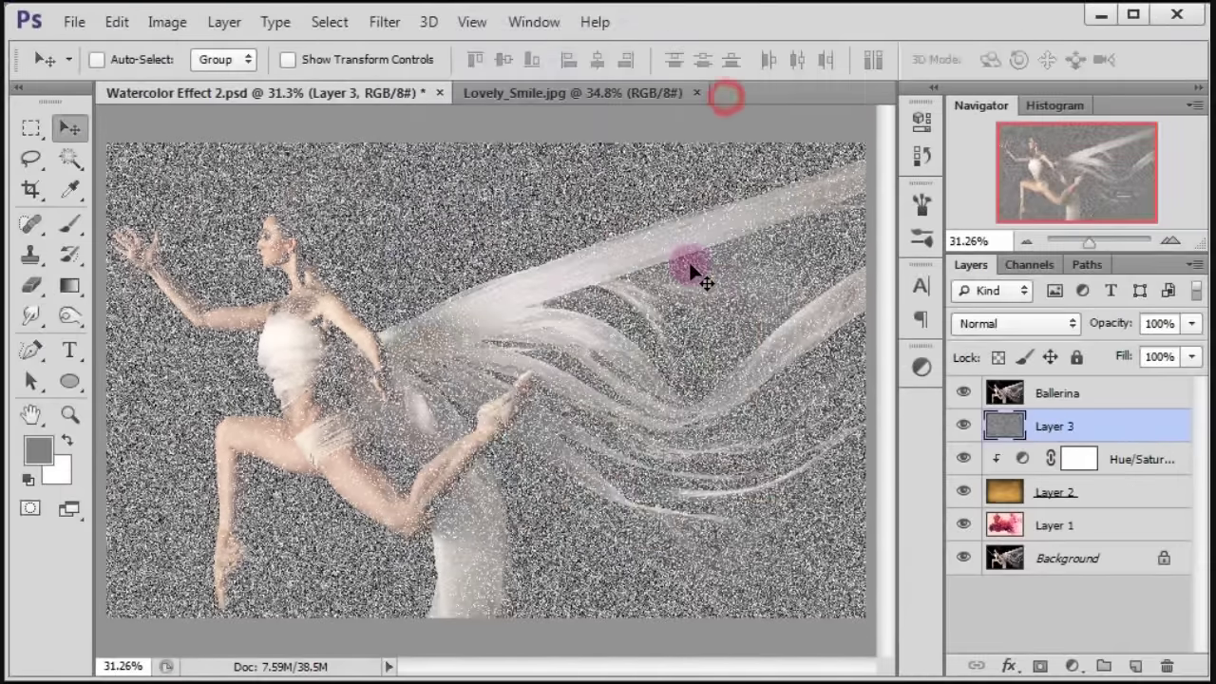
Step: Apply Smart Blur to Layer 3: radius 29.8, threshold 6.5, Medium quality, Edge Only mode
click(383, 23)
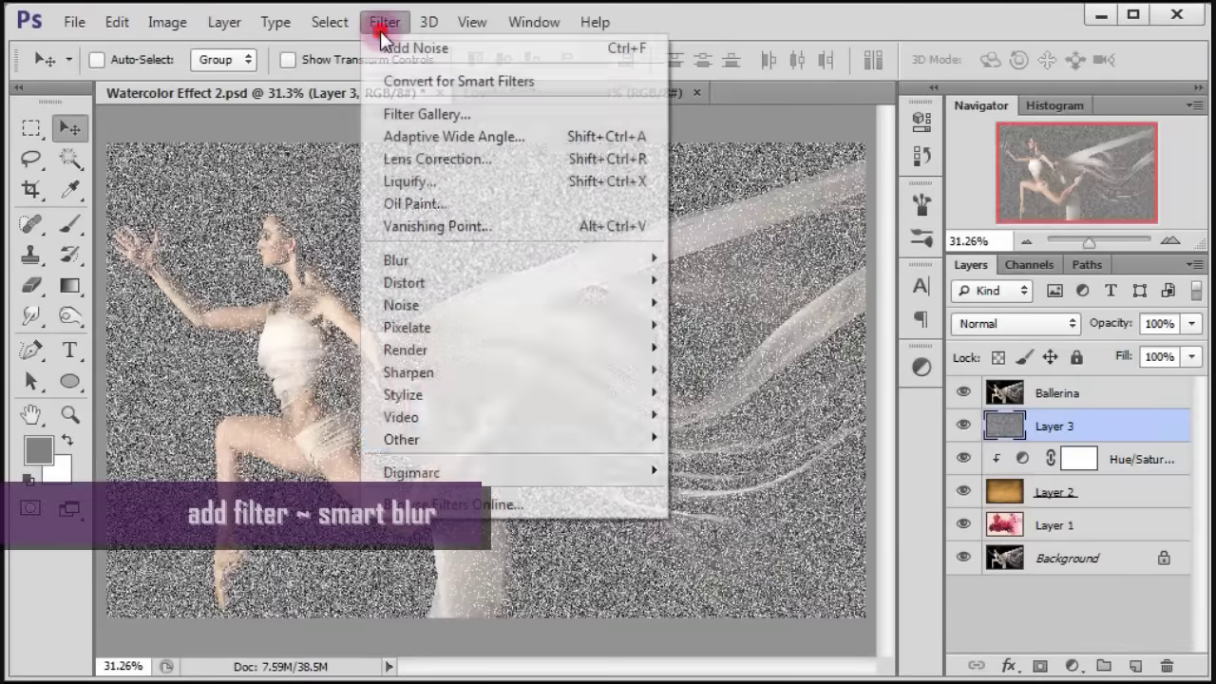
mouse_move(457, 260)
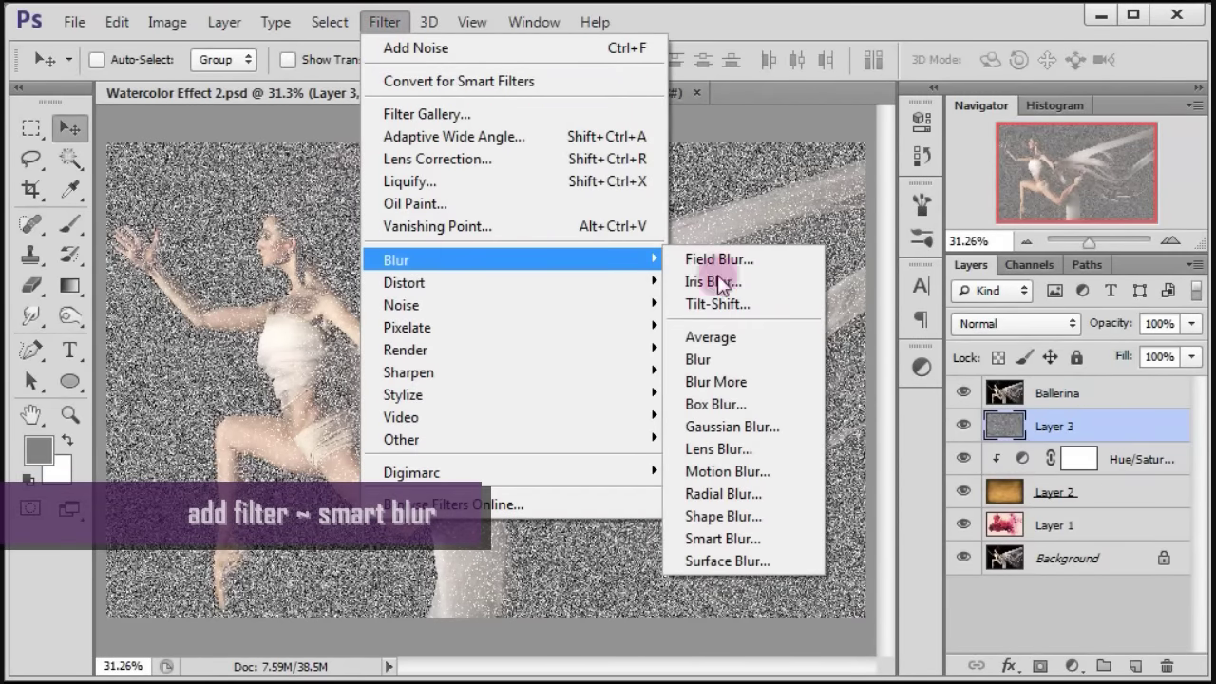
click(760, 538)
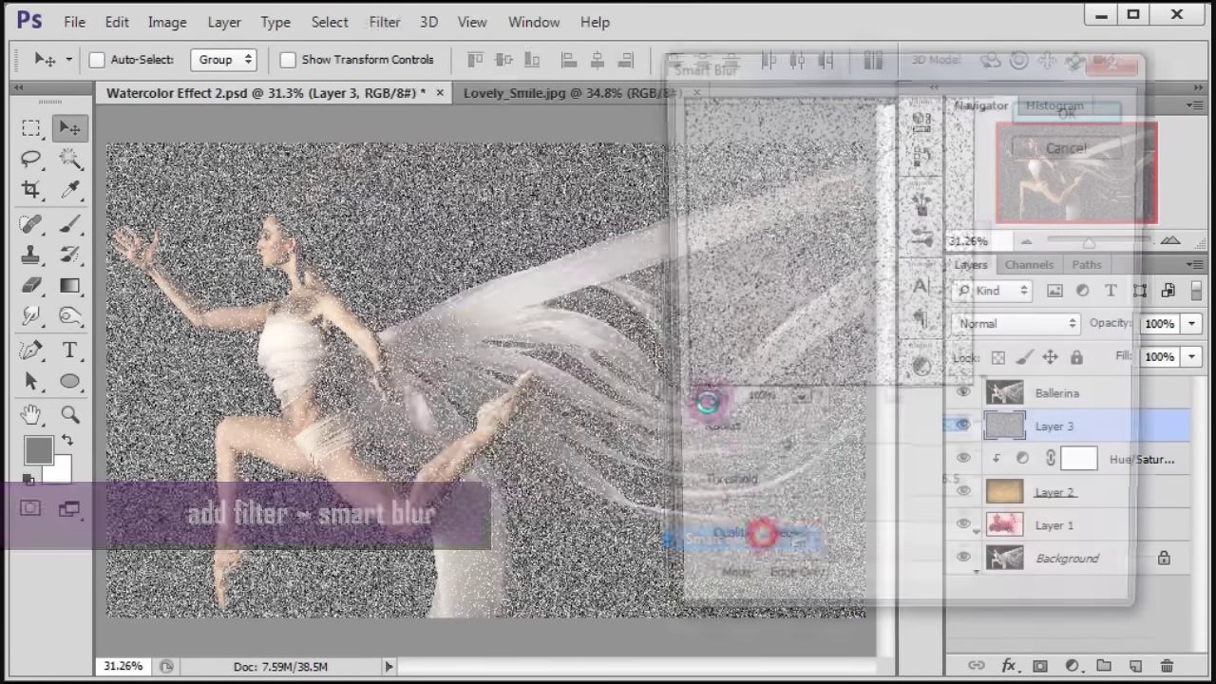
drag(806, 66, 477, 64)
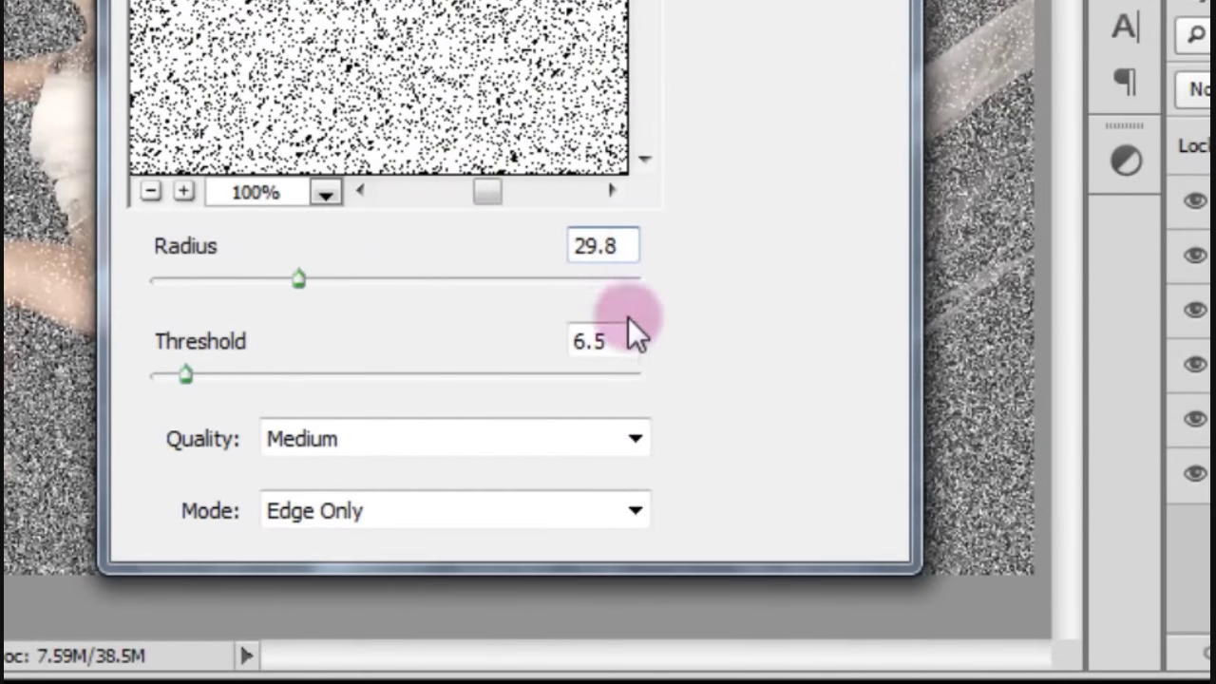
click(570, 435)
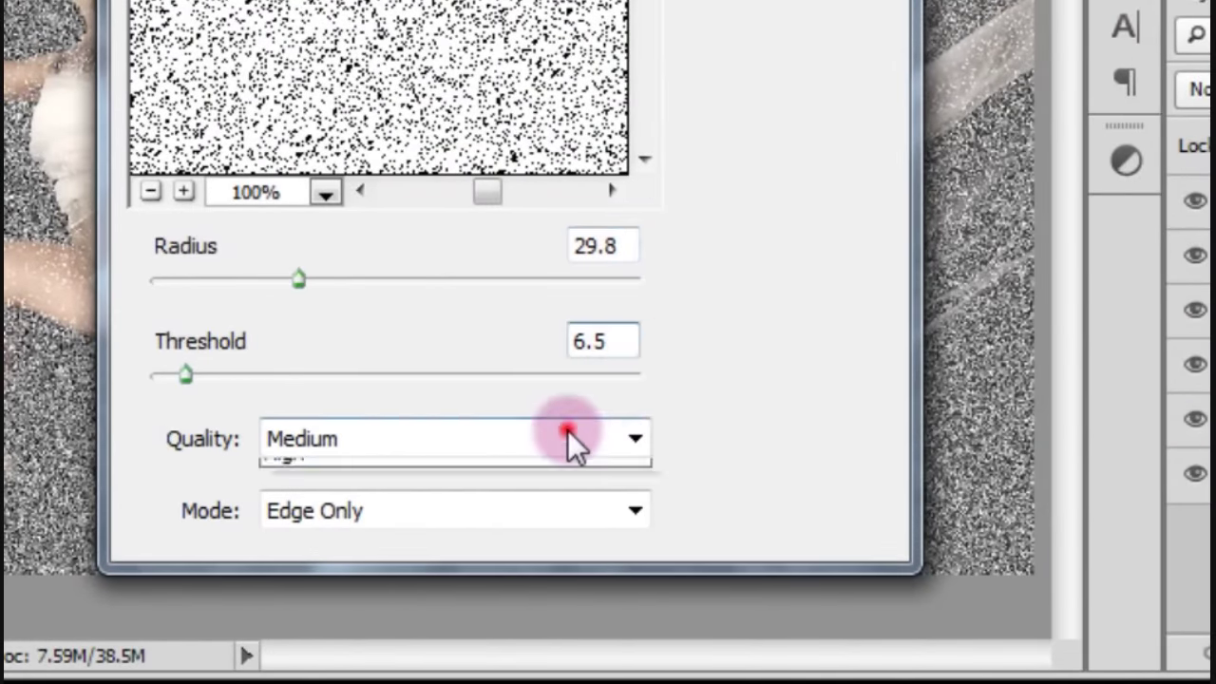
click(552, 516)
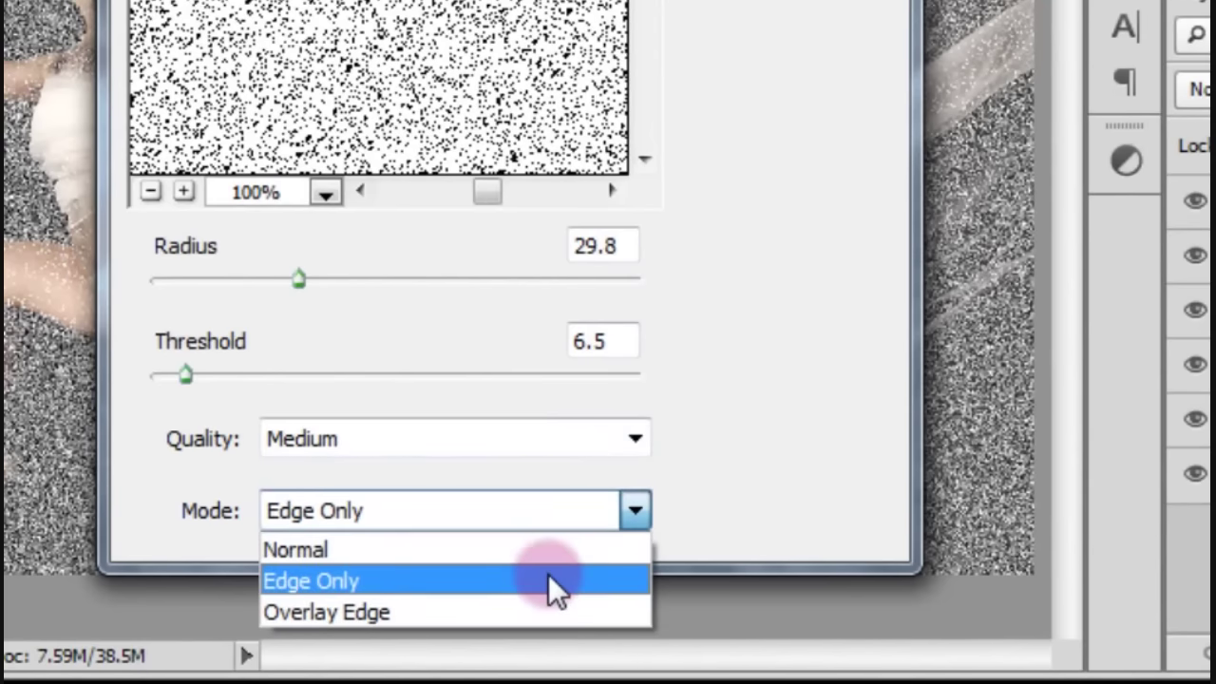
click(556, 584)
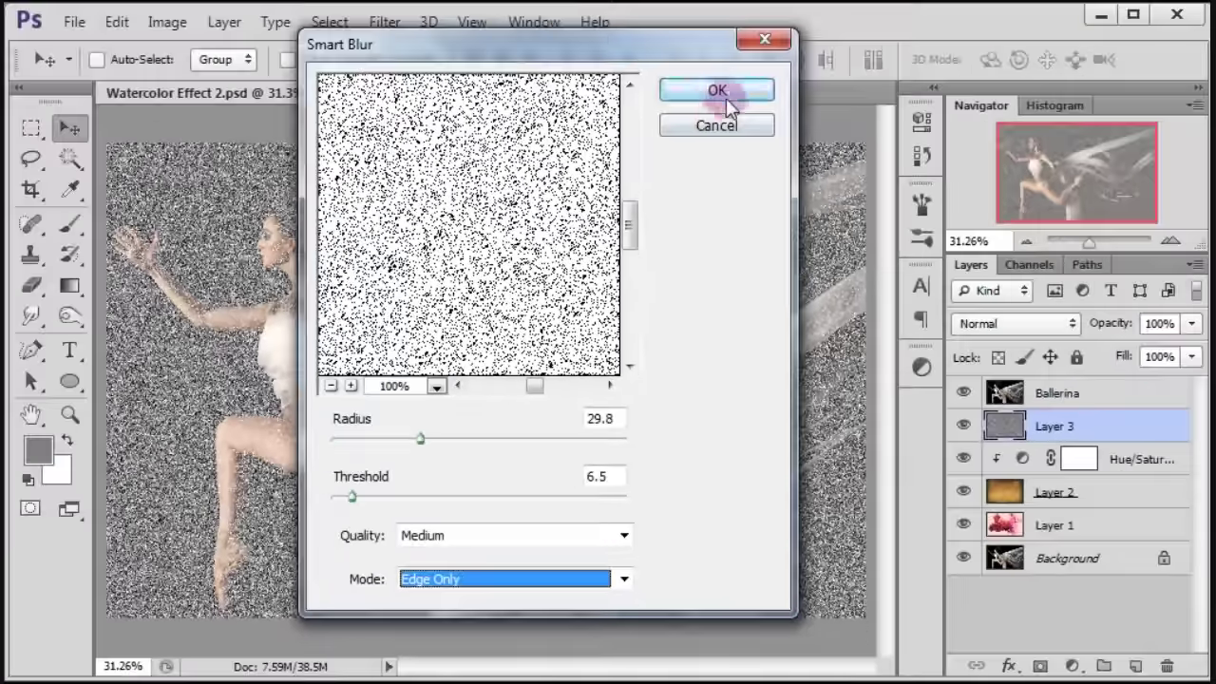
click(728, 94)
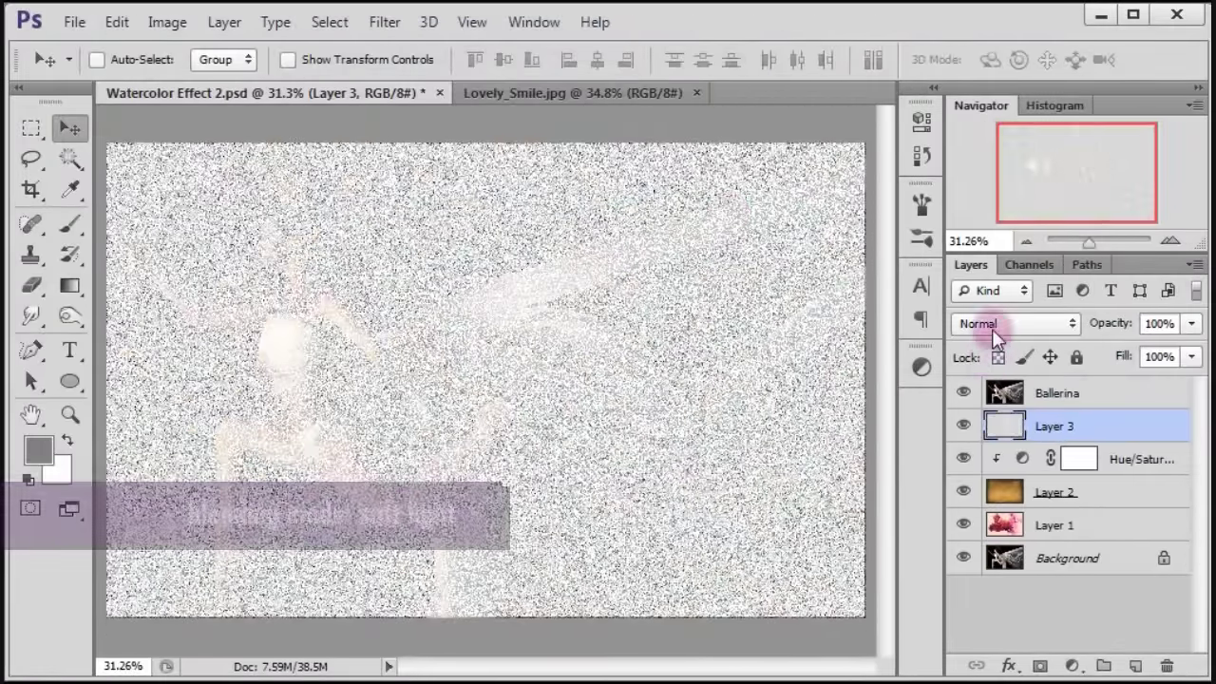
Step: Set Layer 3's blend mode to Soft Light and hide the Ballerina layer
click(992, 324)
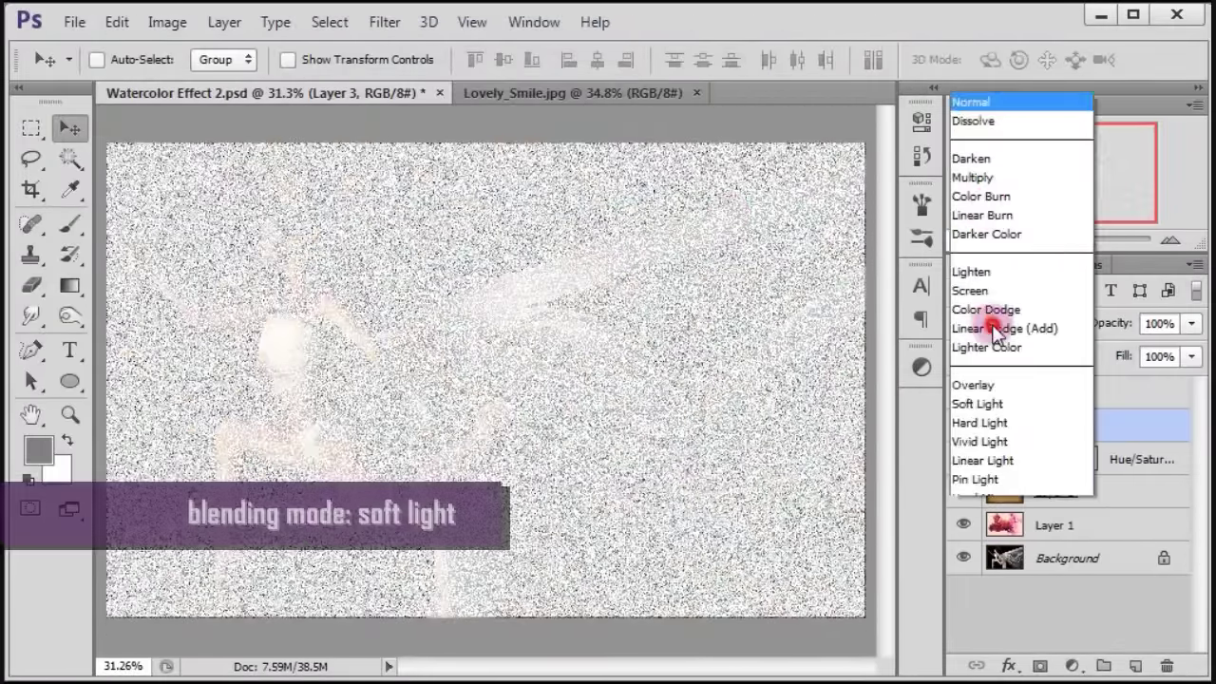
click(992, 200)
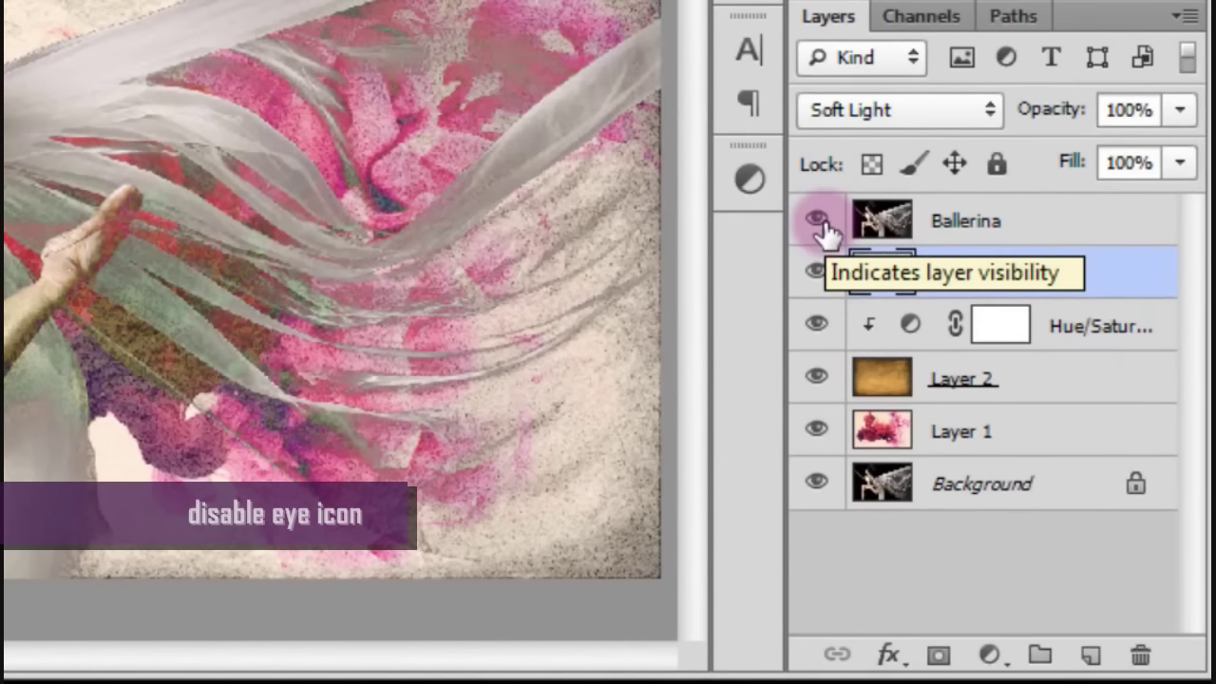
click(819, 224)
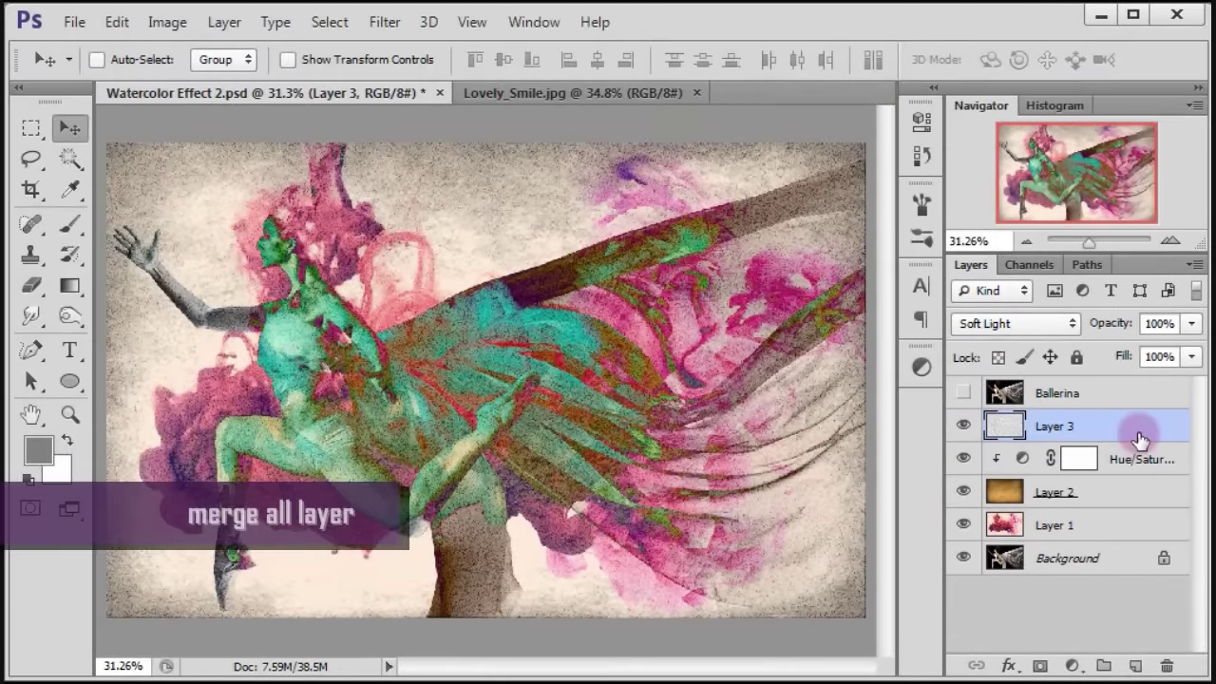
Step: Stamp all visible layers into a new Layer 4 and apply Surface Blur, radius 8, threshold 97
key(shift+ctrl+alt+e)
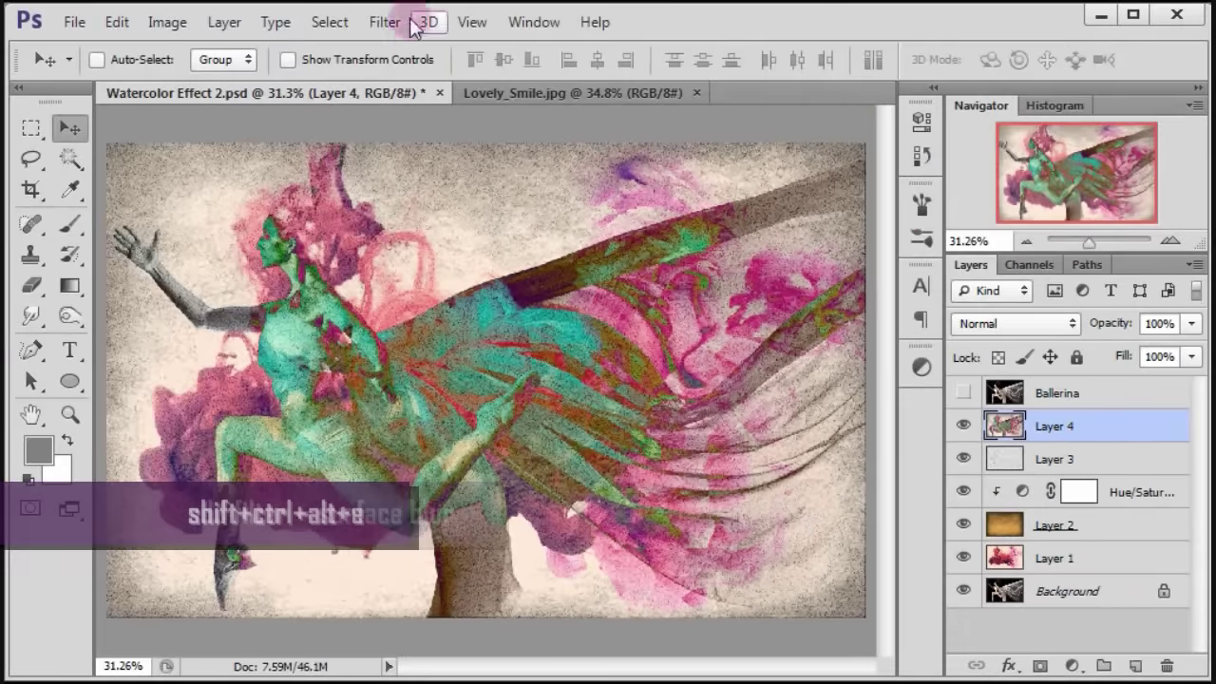
click(399, 23)
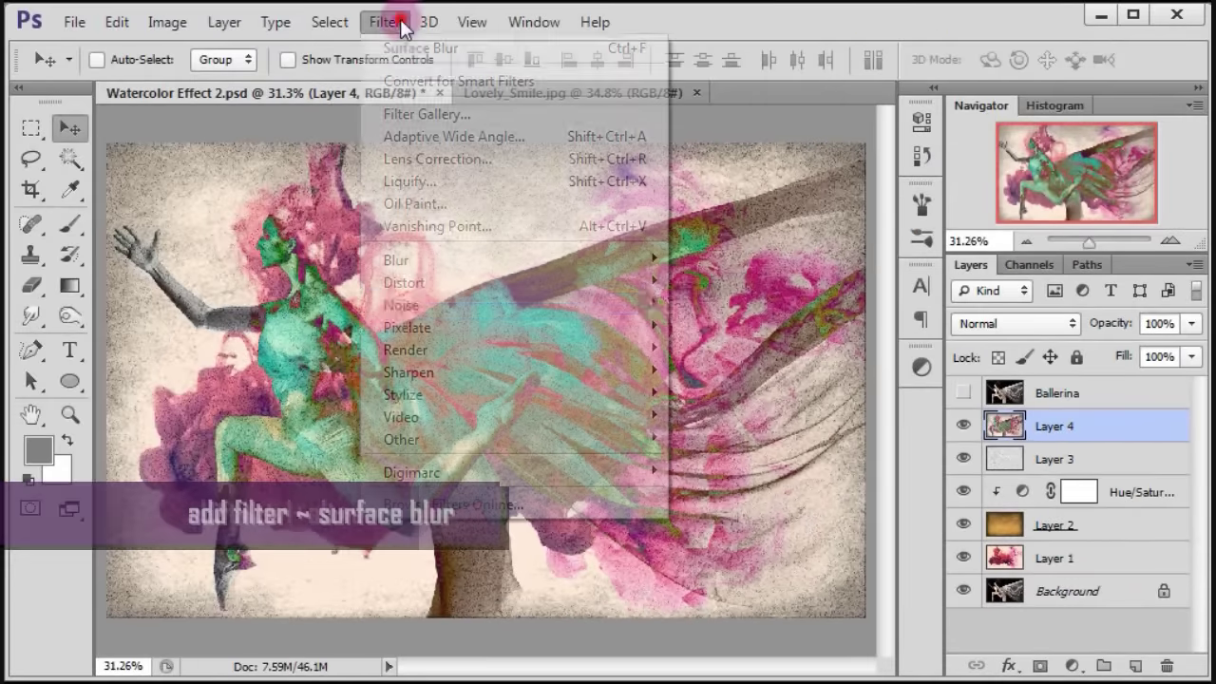
mouse_move(396, 260)
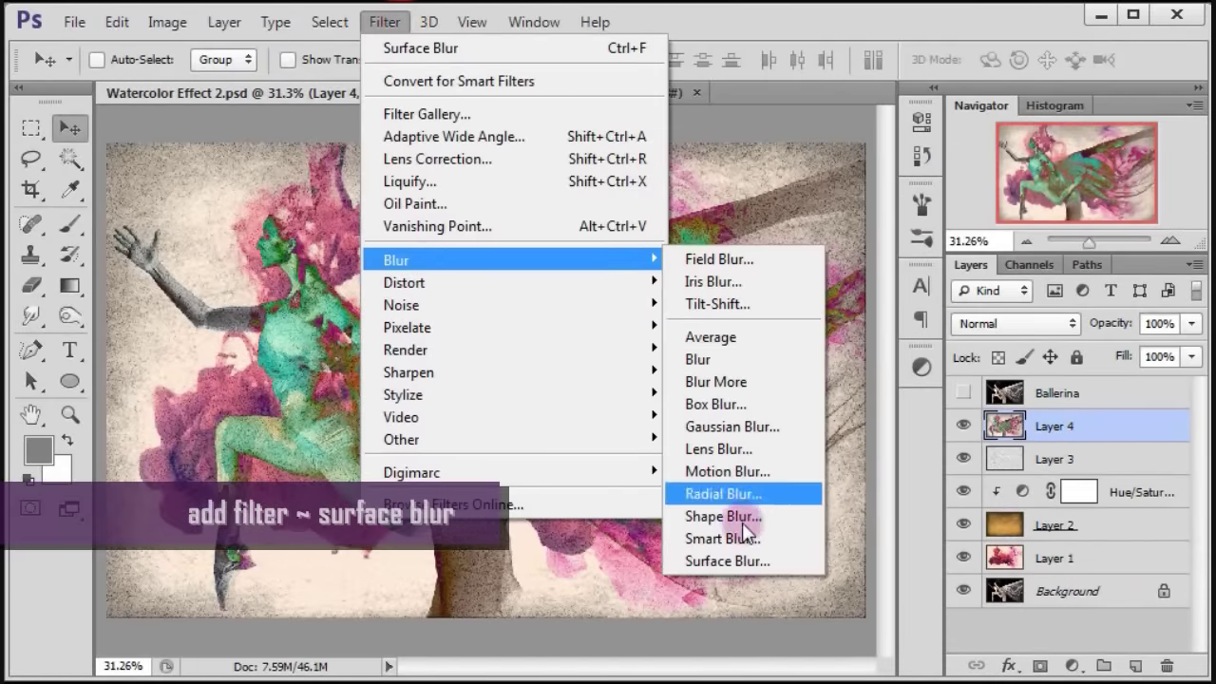
click(746, 563)
text(97)
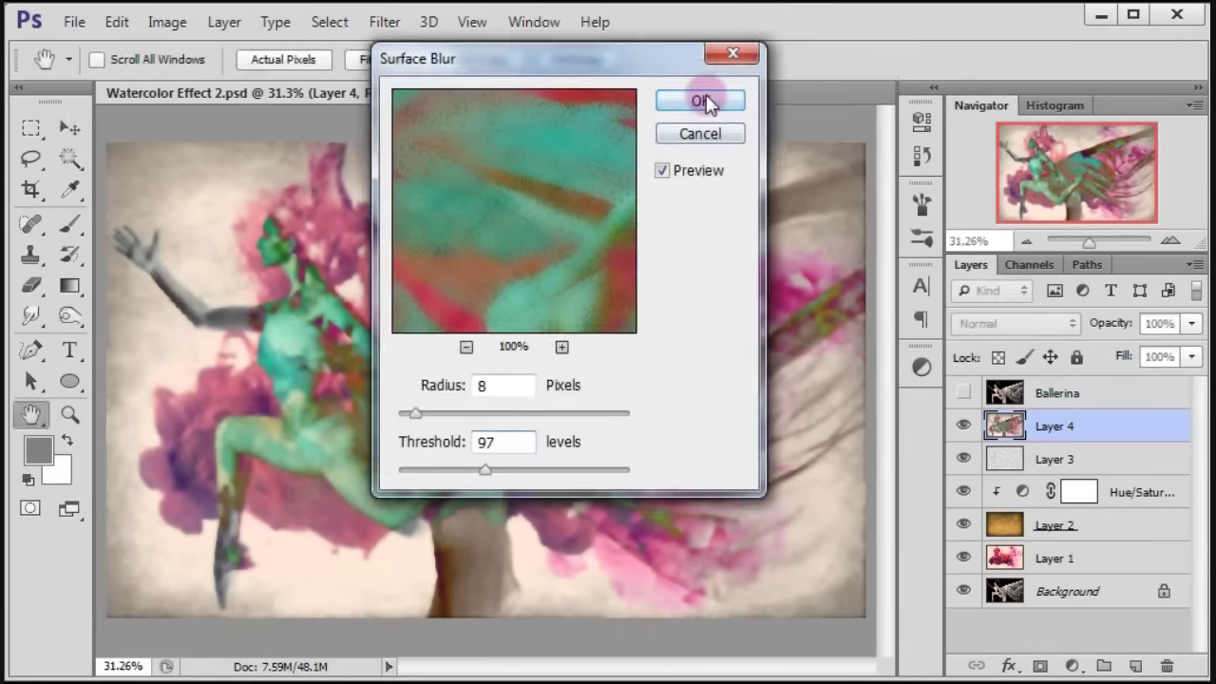
click(706, 94)
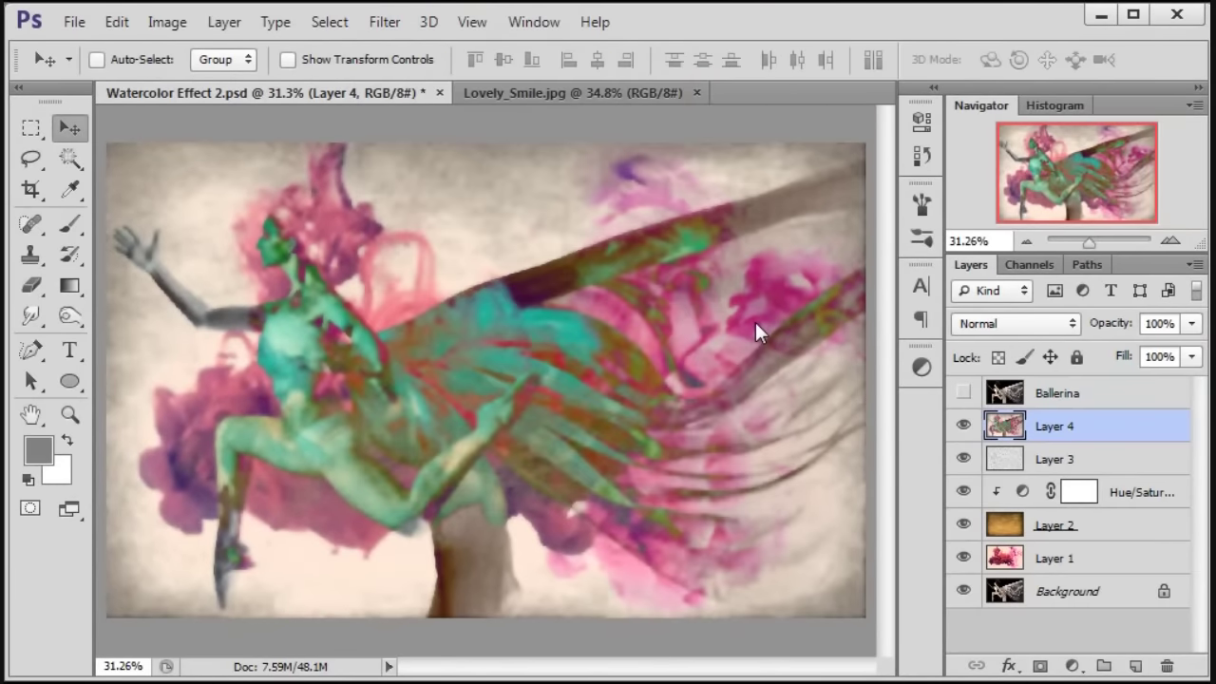
Step: Blend Layer 4 in Lighten mode, show Ballerina again, and bring up the Lovely_Smile.jpg portrait
click(1004, 324)
click(979, 71)
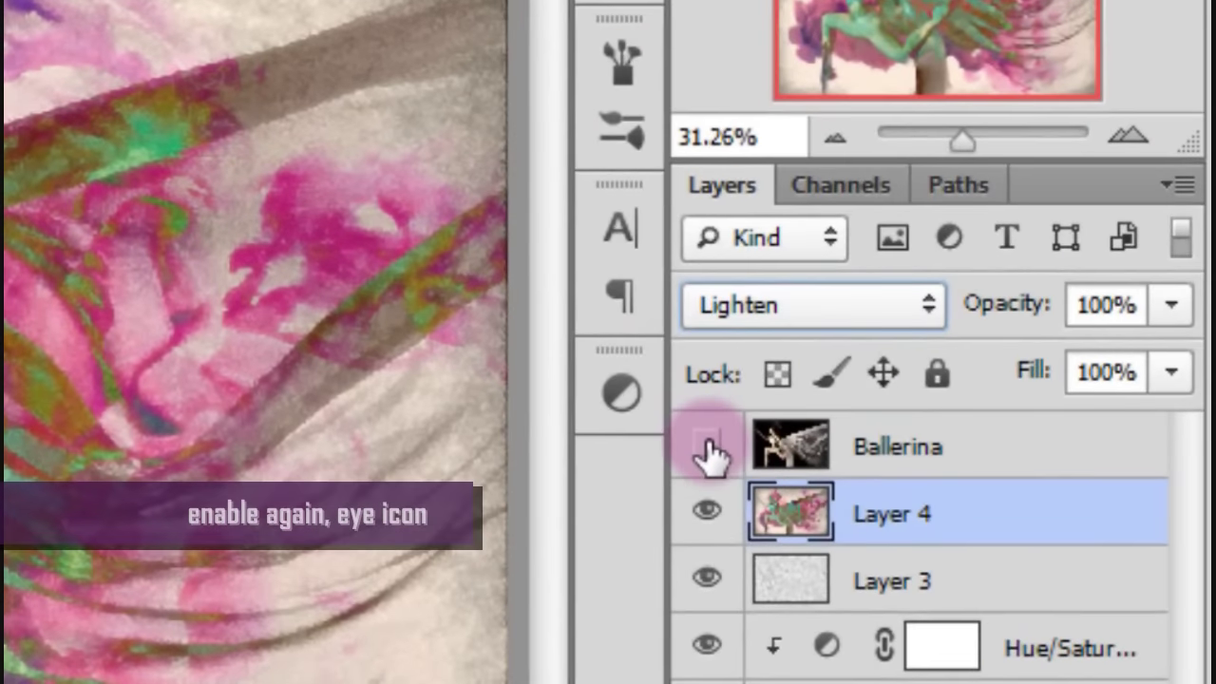
click(709, 445)
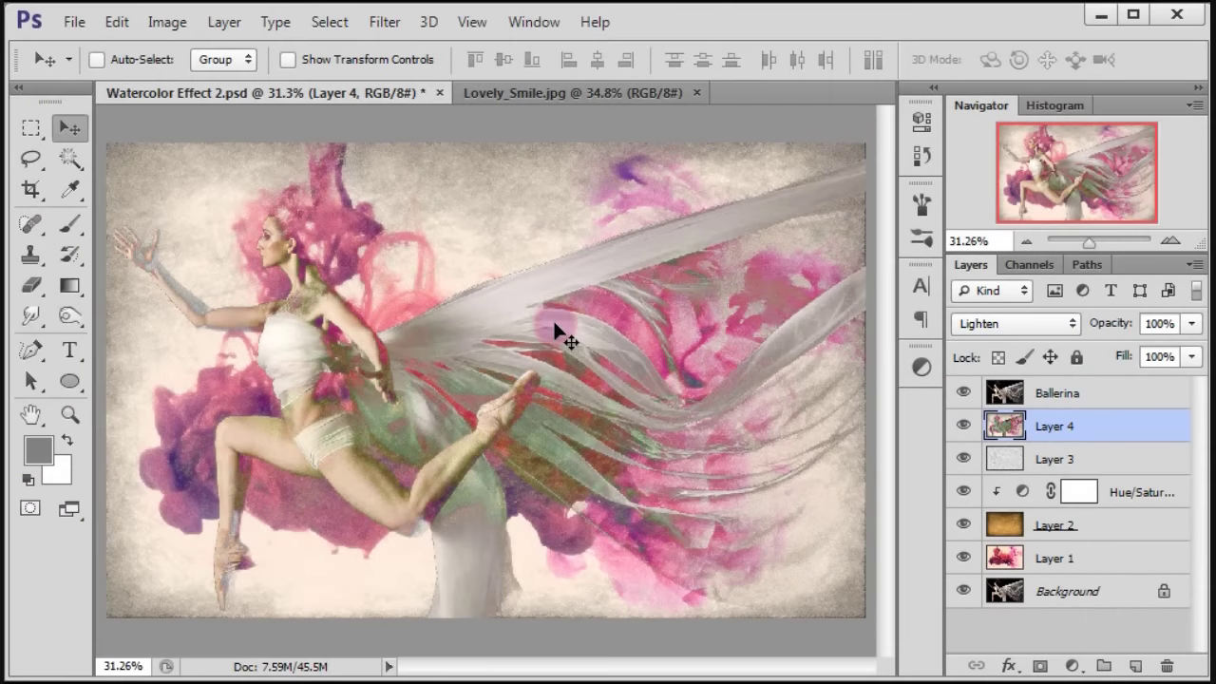
click(557, 90)
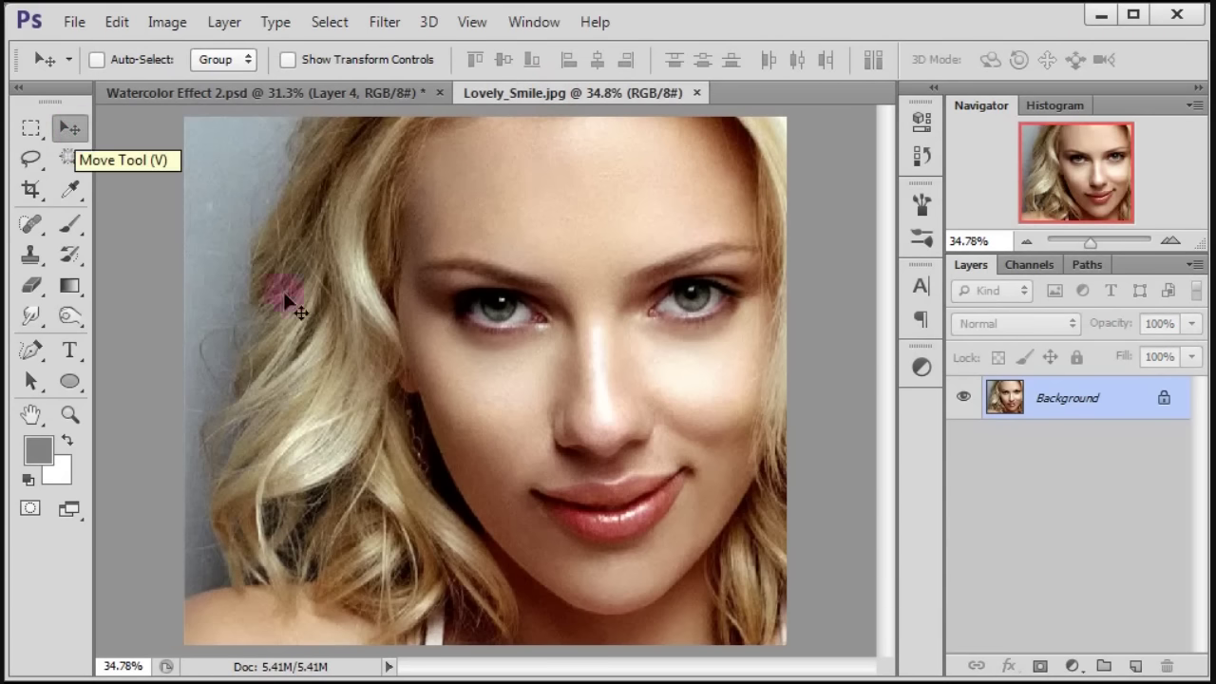
Step: Drag the Lovely_Smile portrait into the watercolour document as Layer 5, close the source, and add a layer mask
mouse_move(514, 420)
mouse_down()
mouse_move(453, 333)
mouse_move(501, 397)
mouse_move(611, 430)
mouse_up()
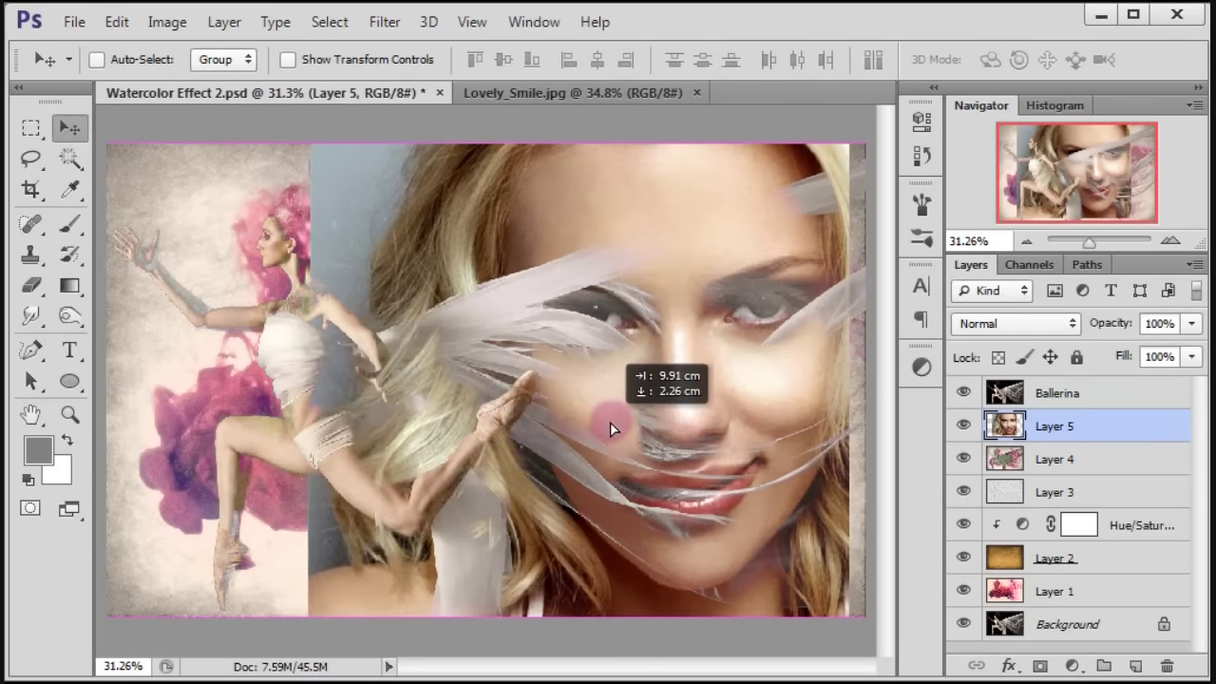
drag(611, 423, 622, 425)
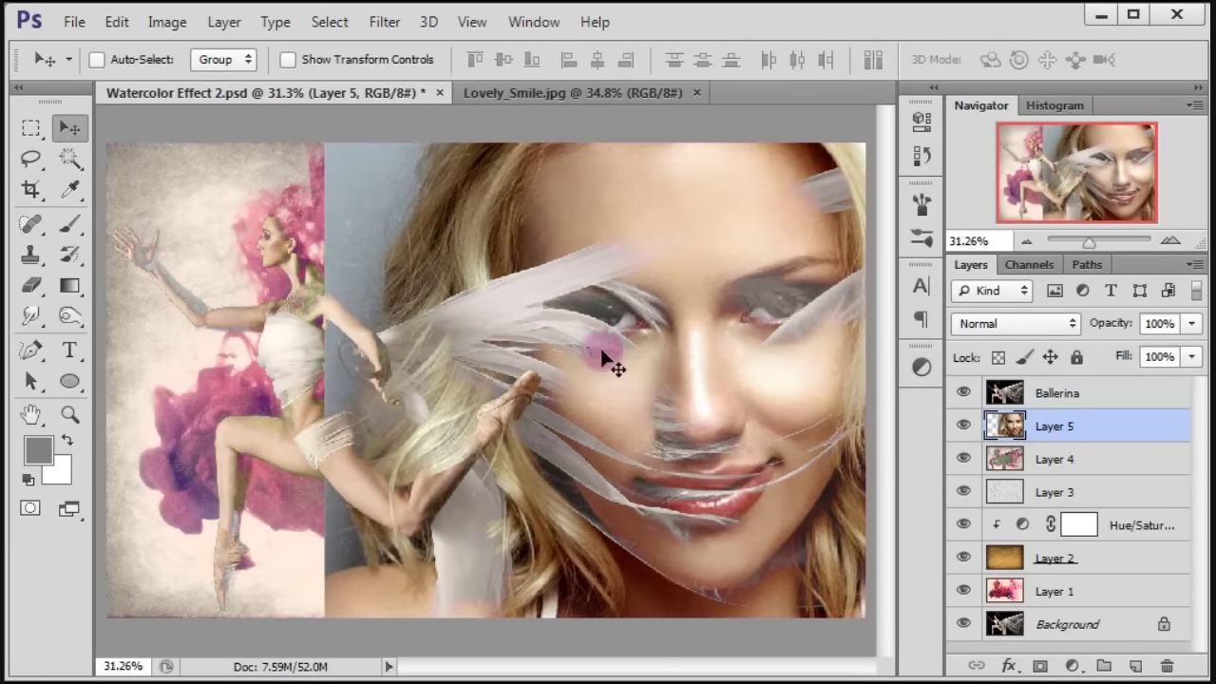
click(566, 93)
click(692, 98)
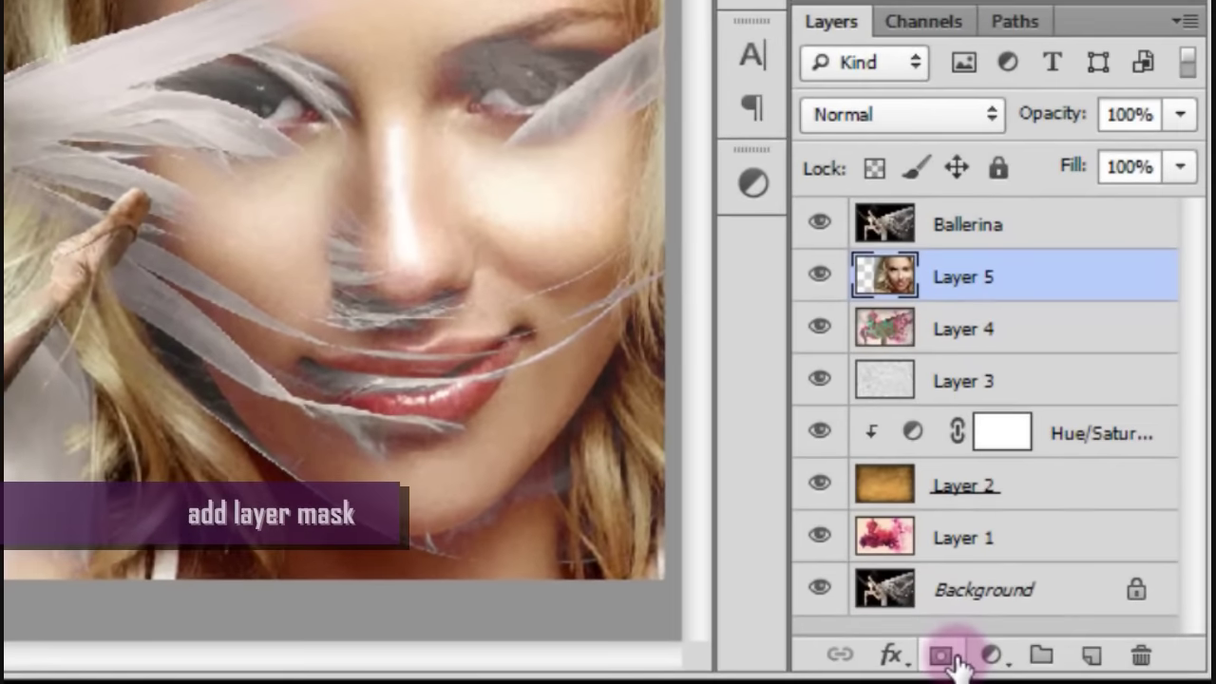
click(954, 655)
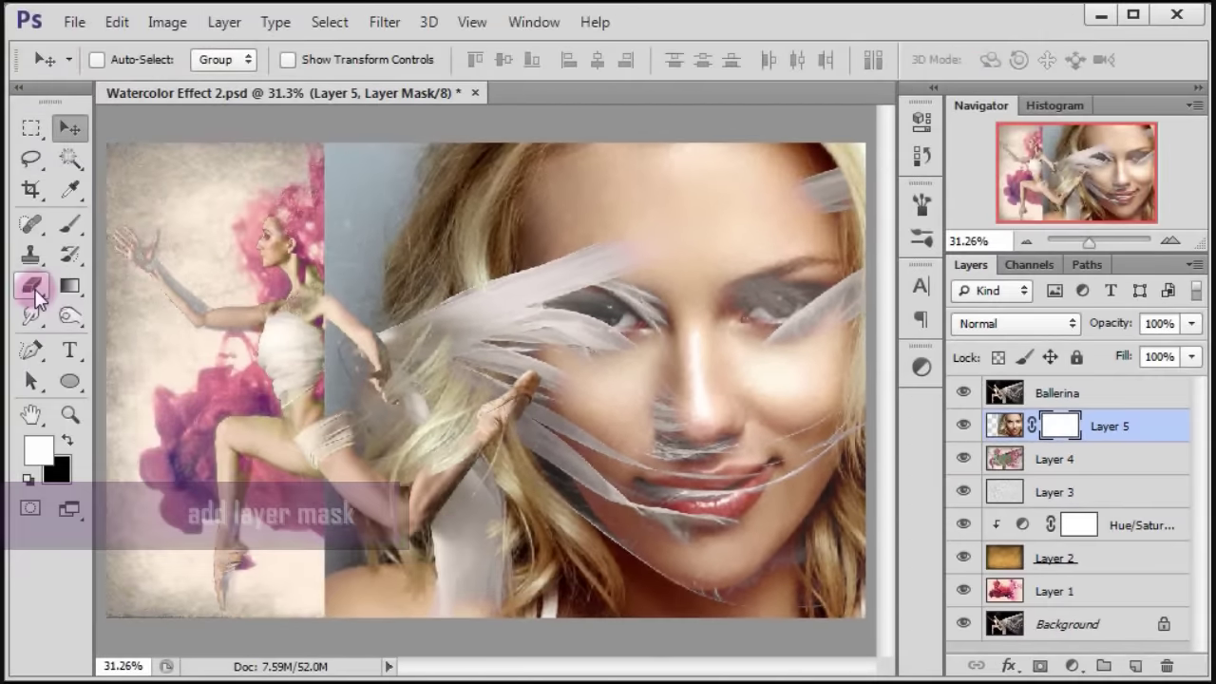
Step: Switch to the standard Eraser Tool and set Layer 5's opacity to 40%
drag(36, 296, 207, 285)
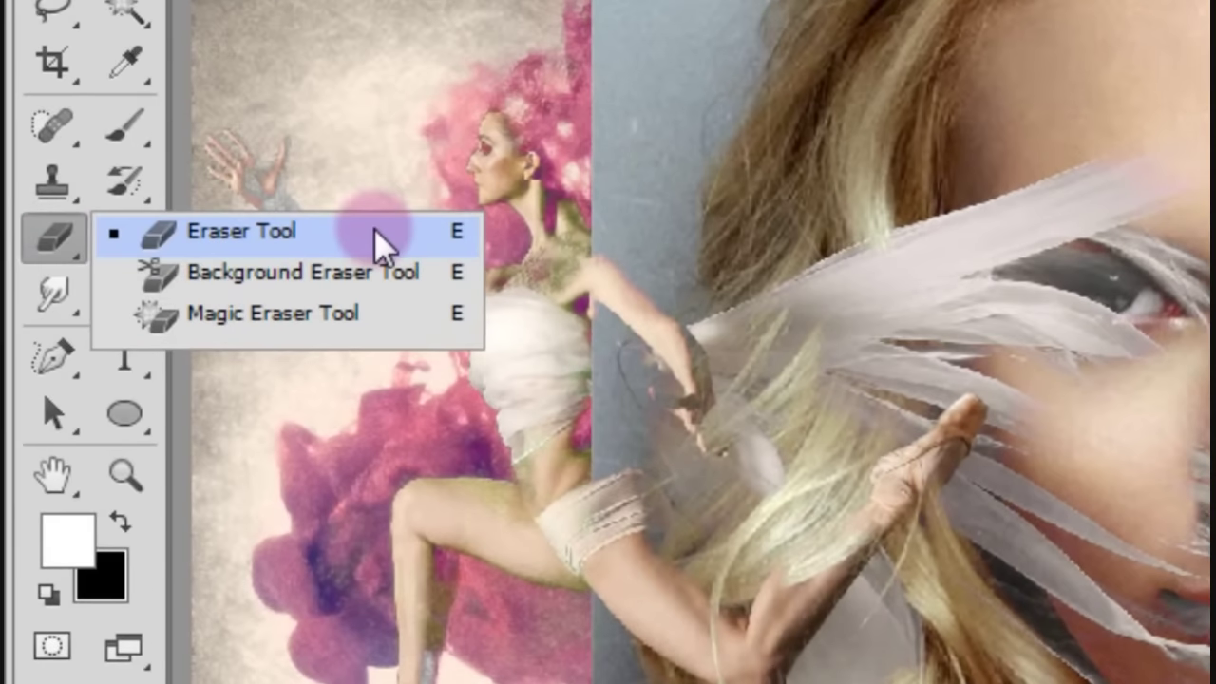
click(374, 231)
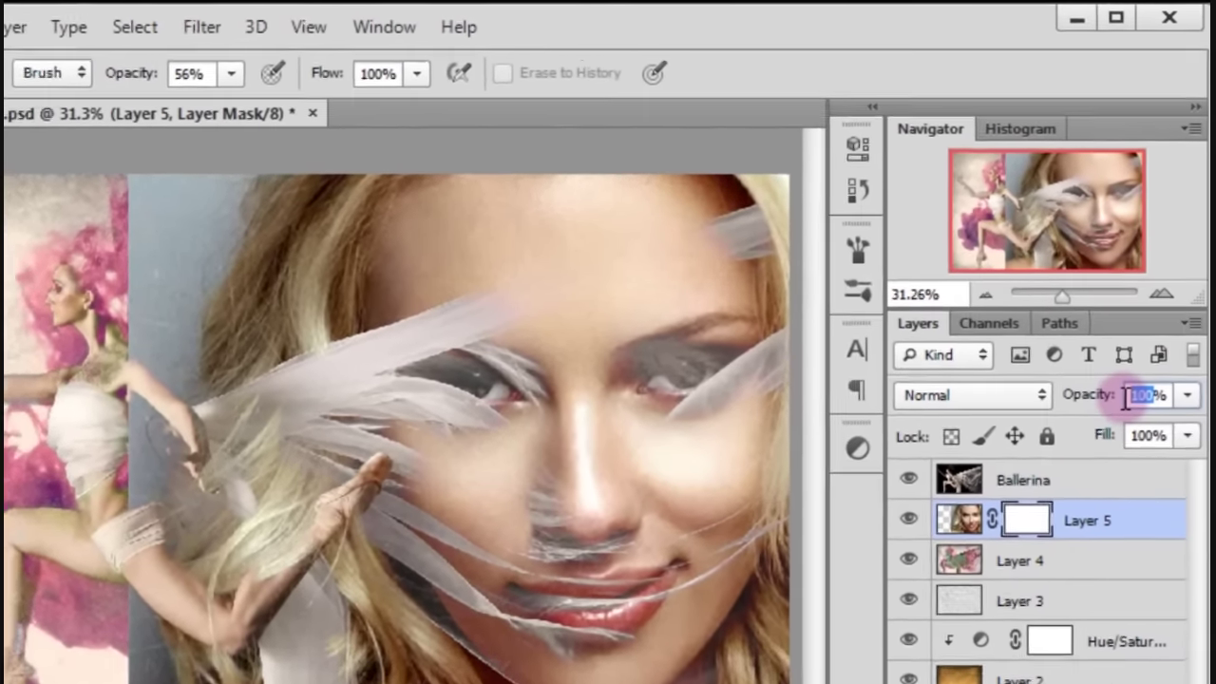
text(40)
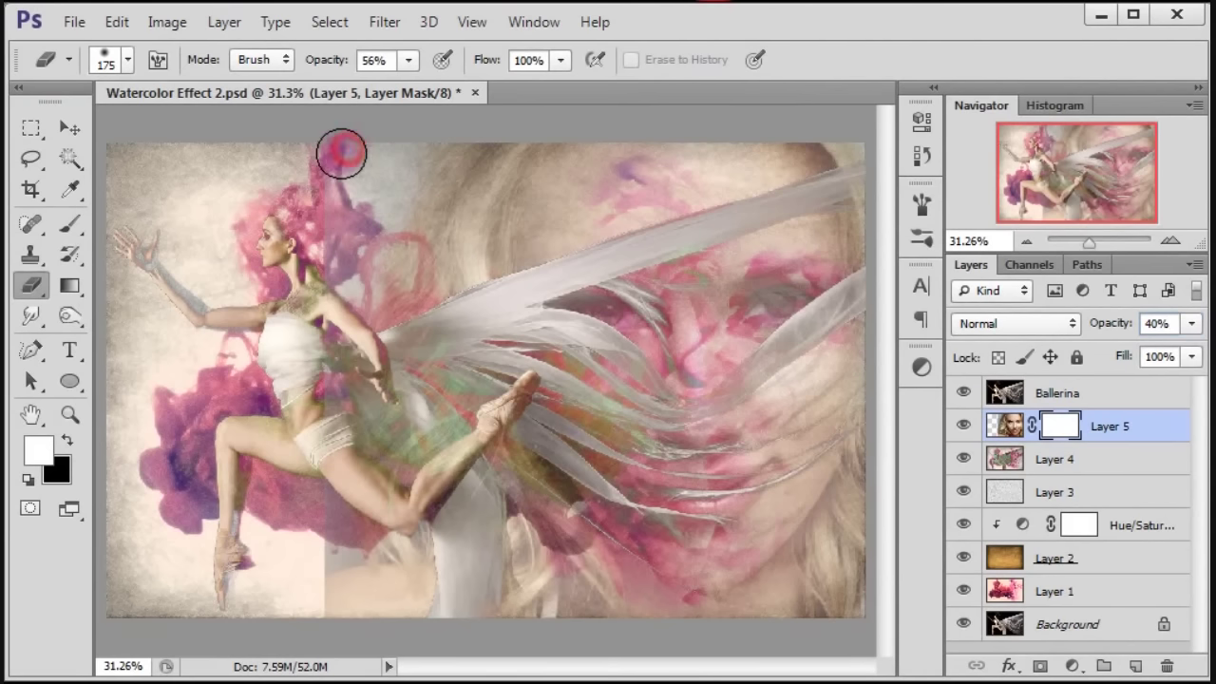
Step: Erase the face on the mask over the ballerina's hair, the top, and the right edge
drag(341, 153, 380, 217)
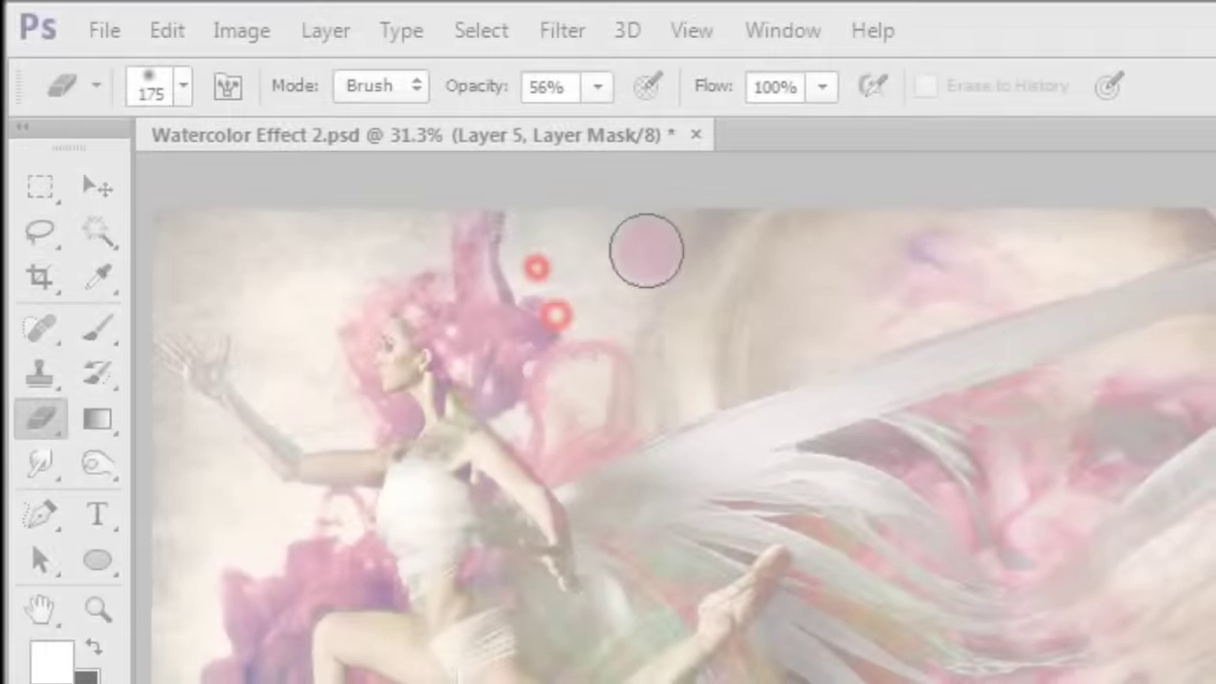
drag(1115, 255, 787, 231)
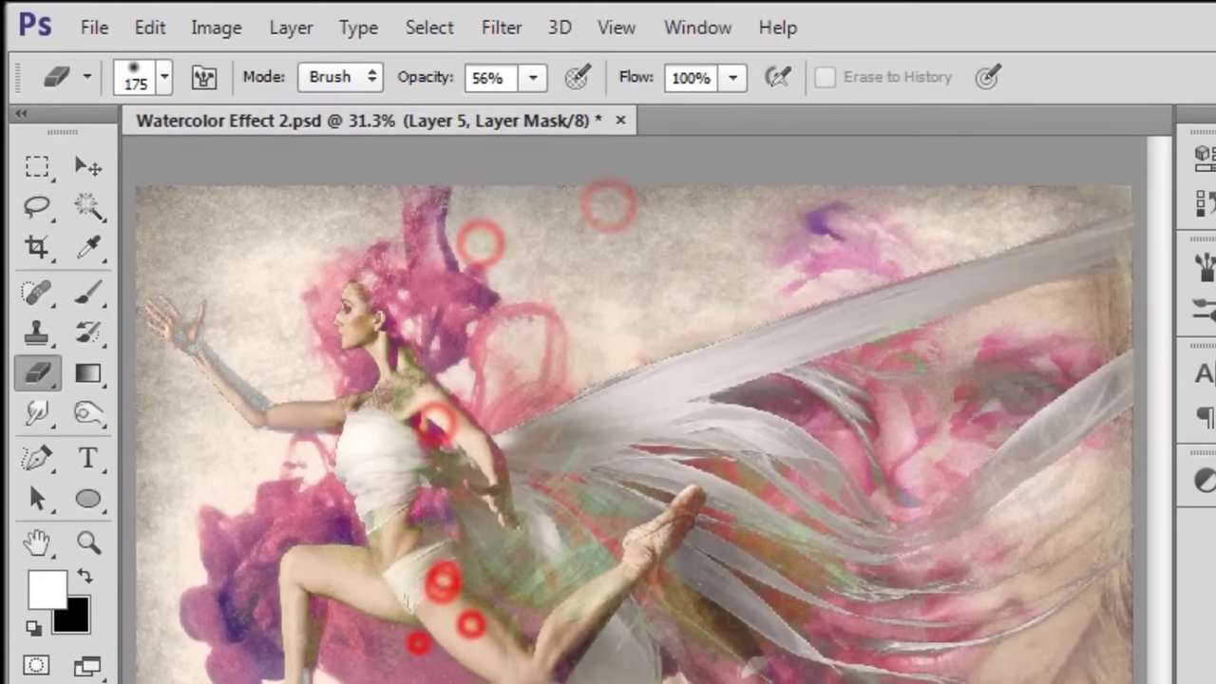
drag(1133, 624, 1062, 683)
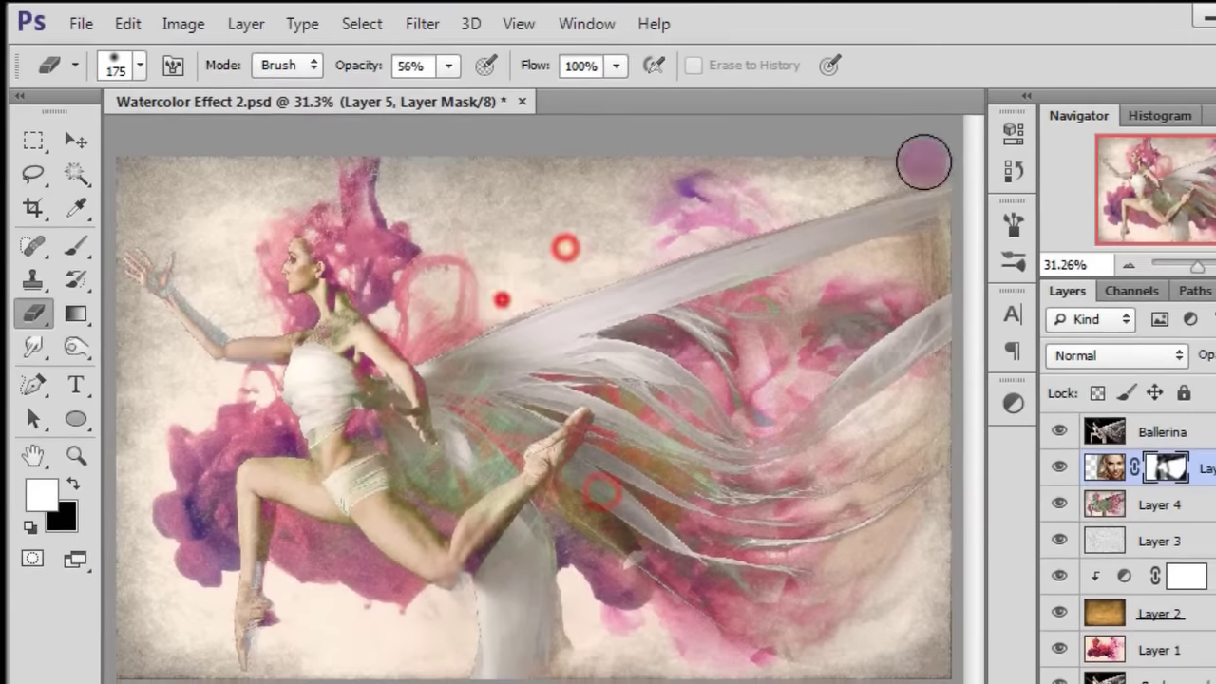
drag(876, 169, 532, 564)
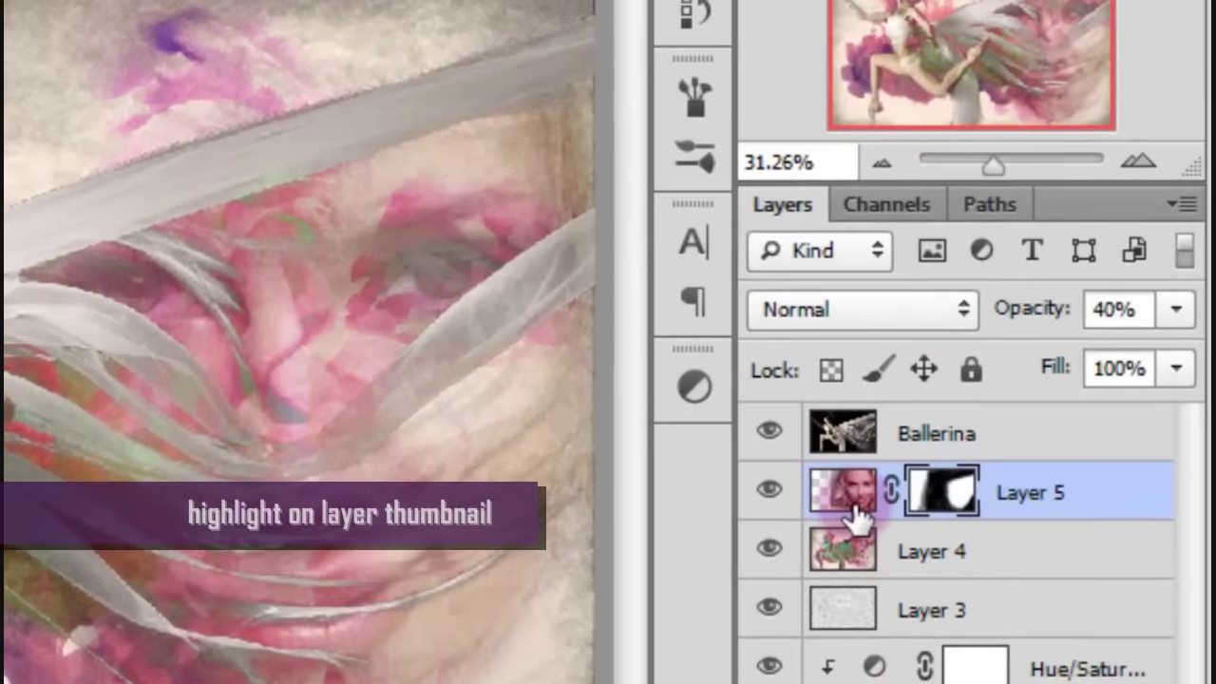
Step: Apply the Artistic Sponge filter to Layer 5's image at Brush Size 5, Definition 16, Smoothness 15
click(855, 503)
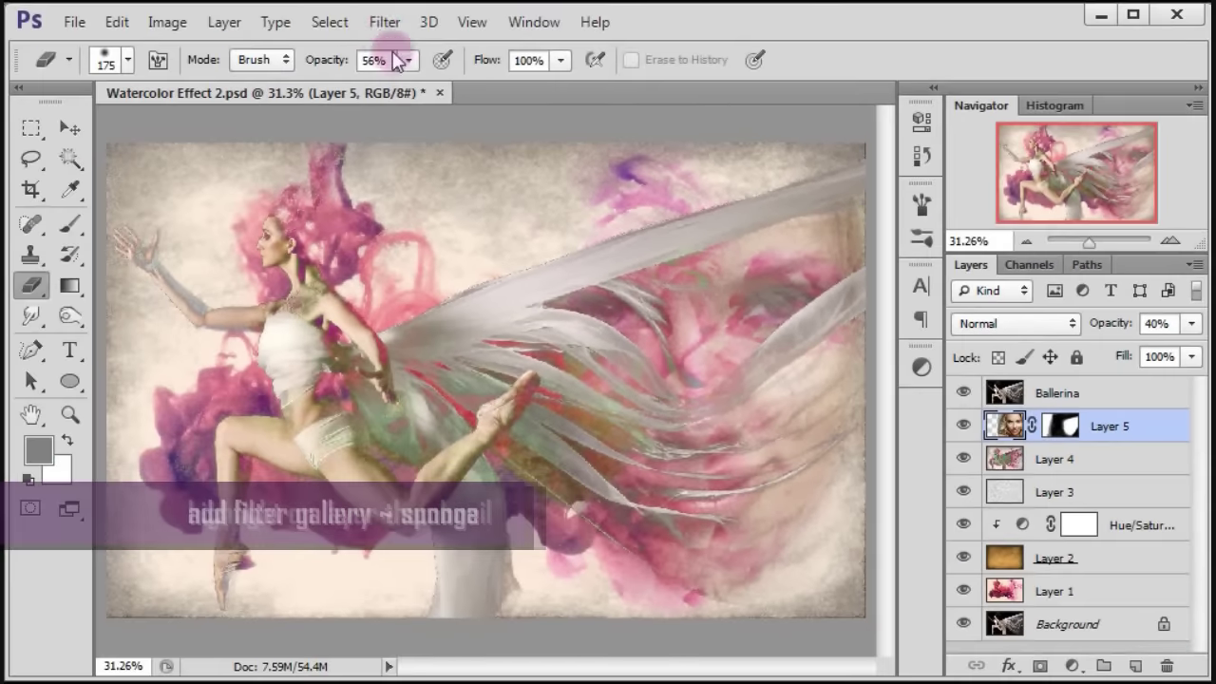
click(383, 28)
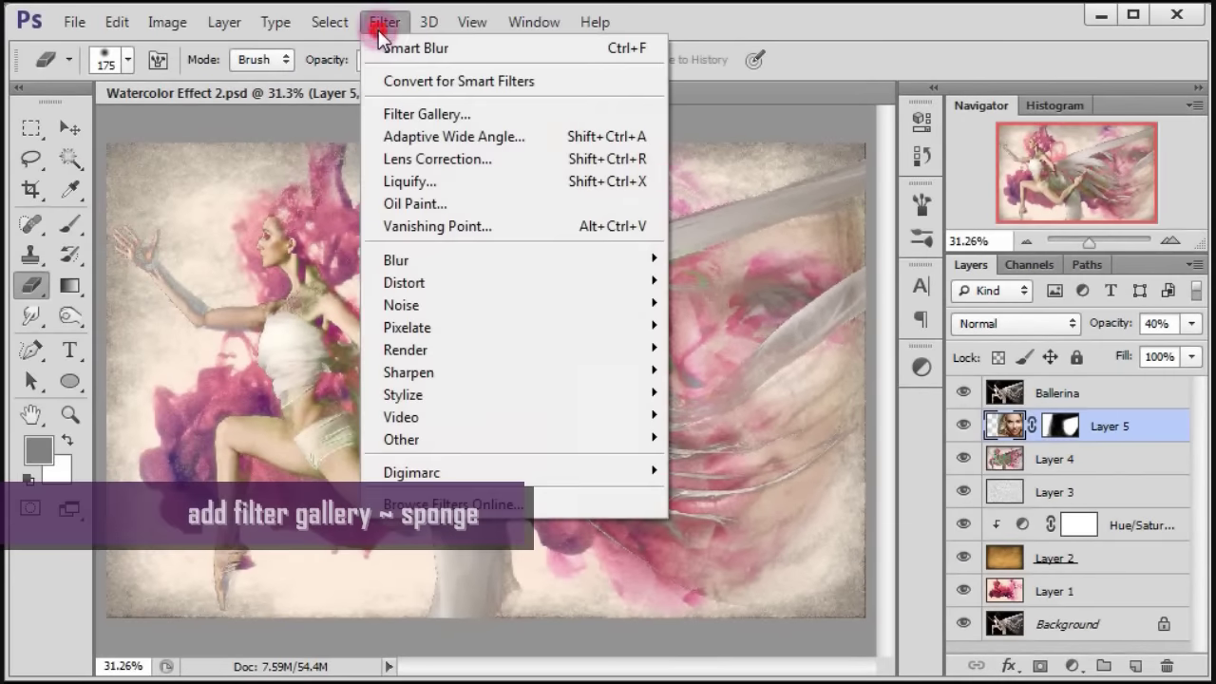
click(494, 118)
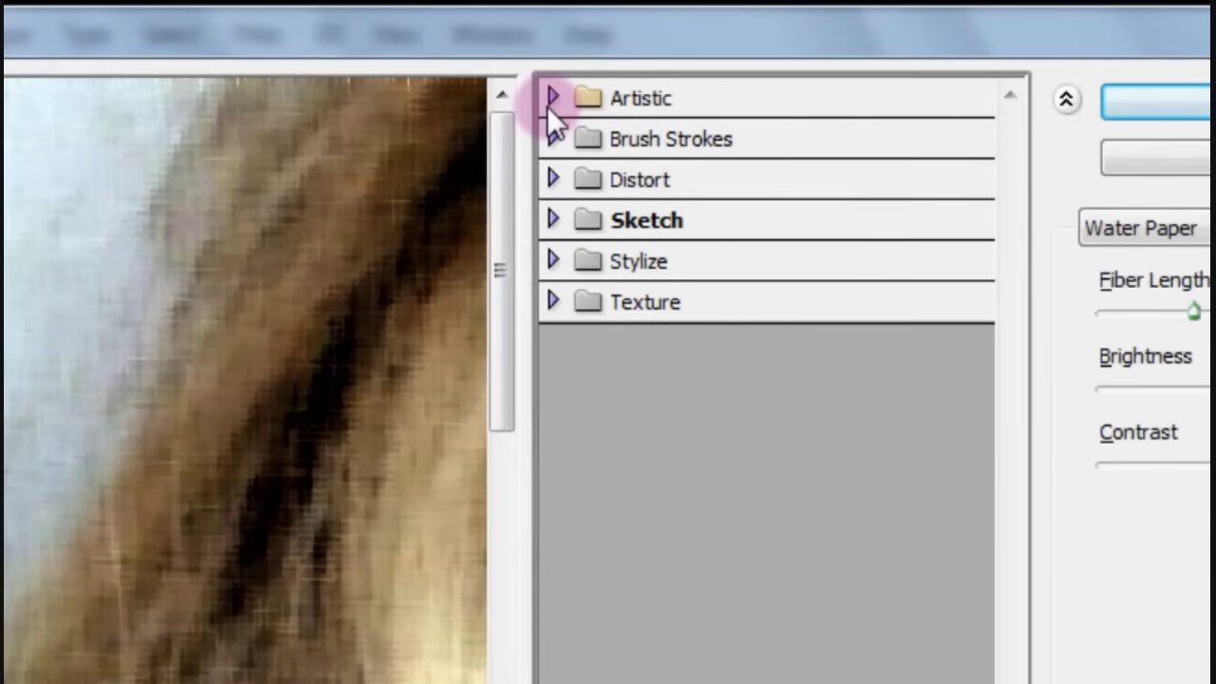
click(559, 87)
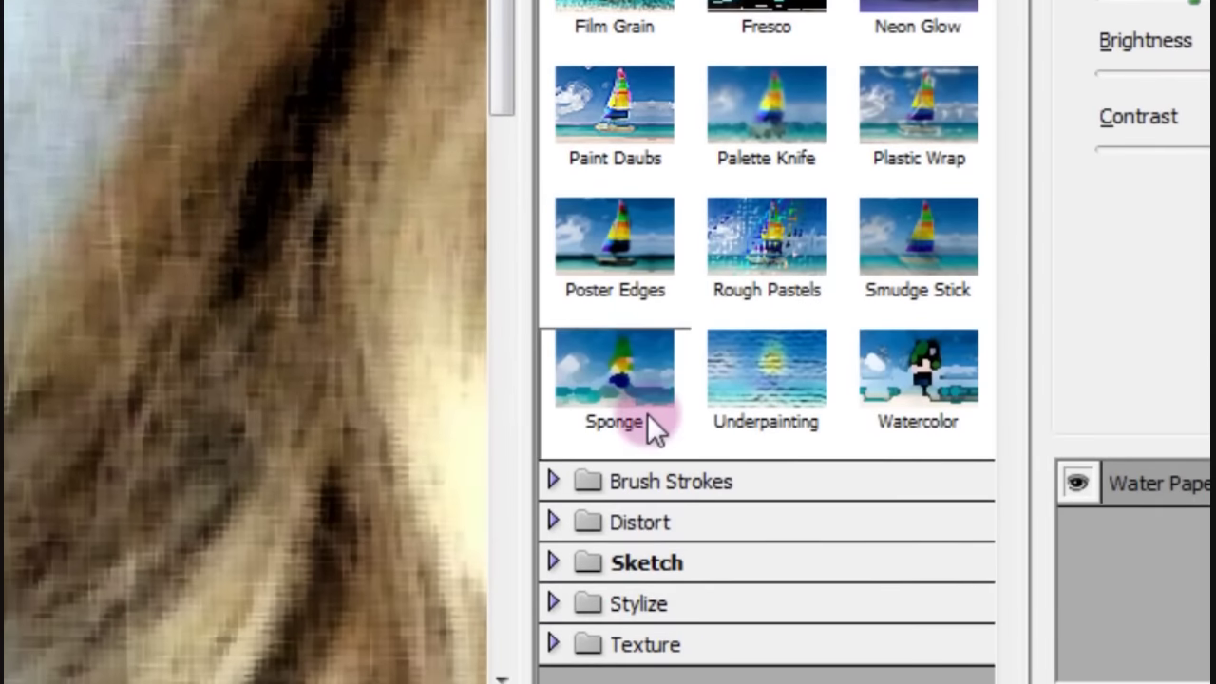
click(647, 415)
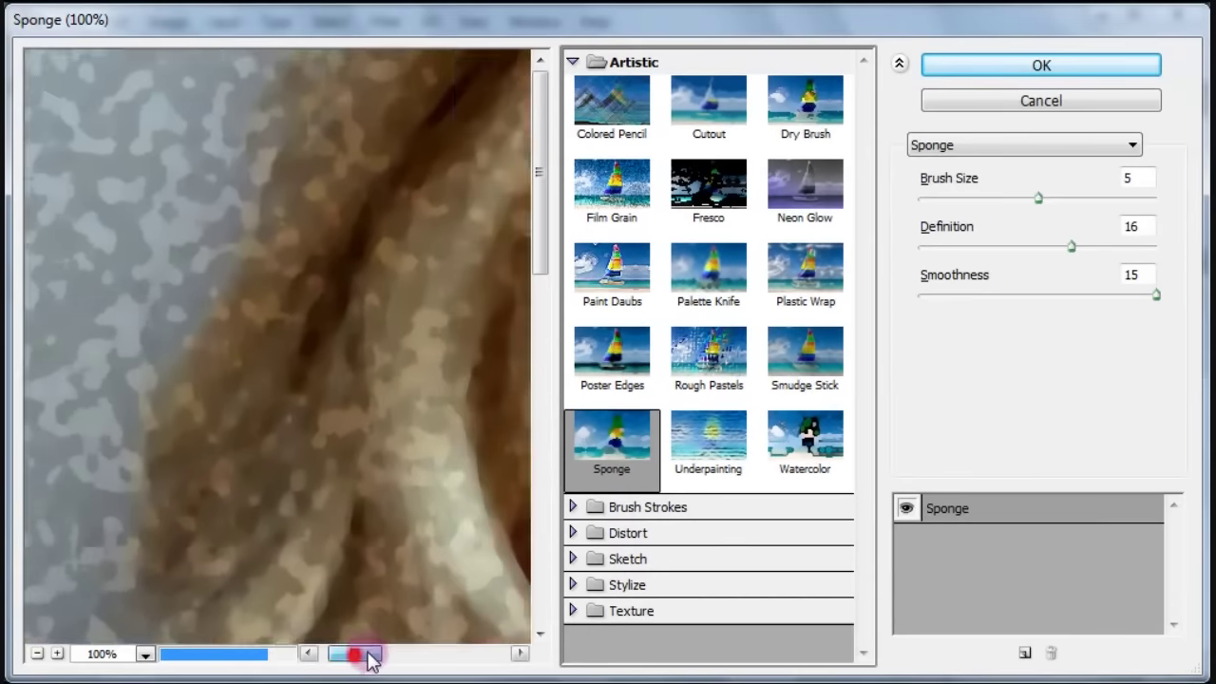
drag(369, 655, 412, 653)
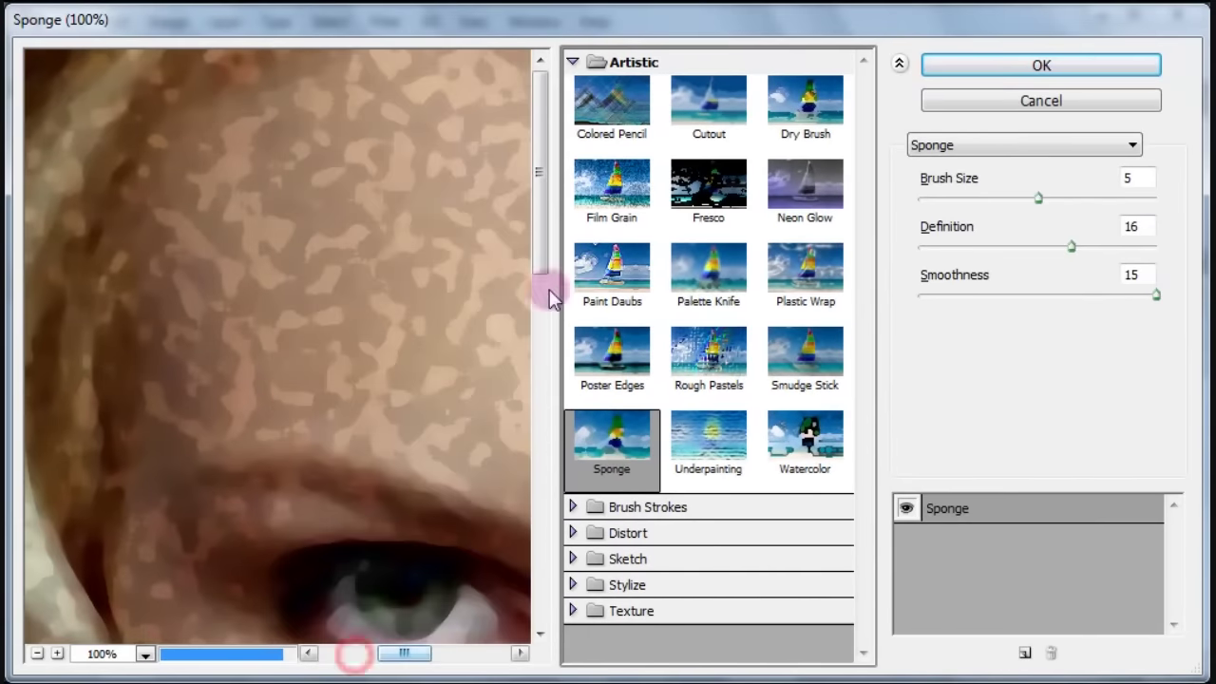
drag(547, 275, 543, 434)
drag(429, 662, 450, 663)
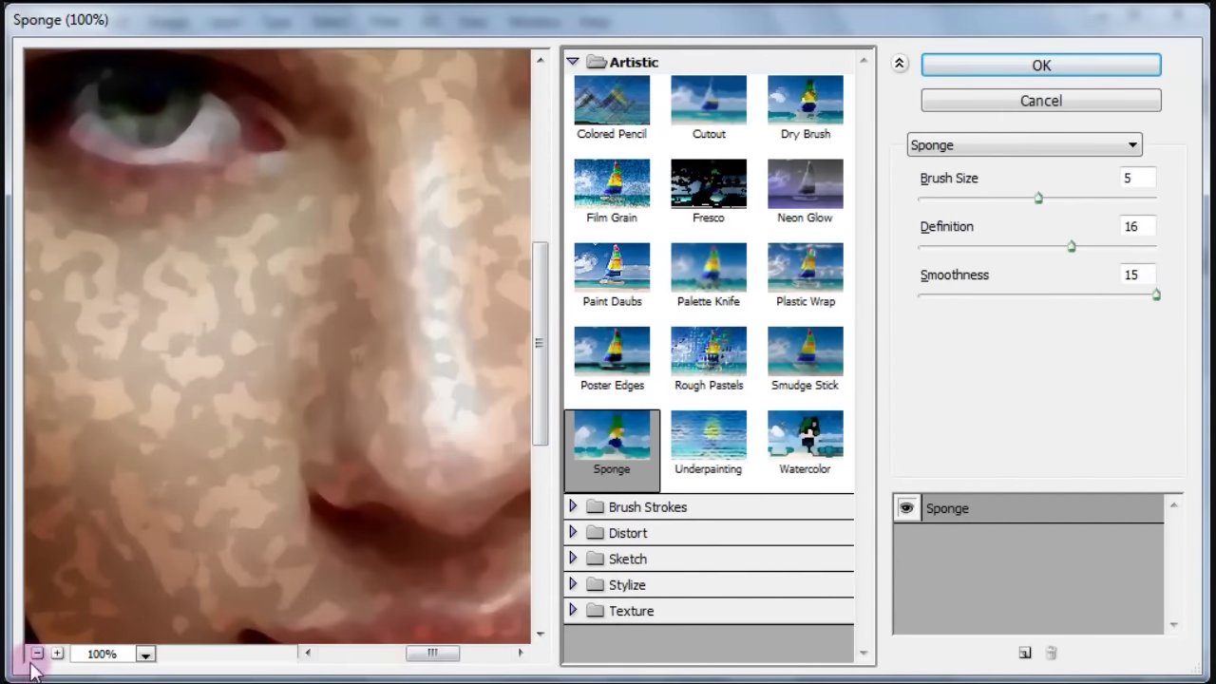
click(36, 654)
click(1148, 178)
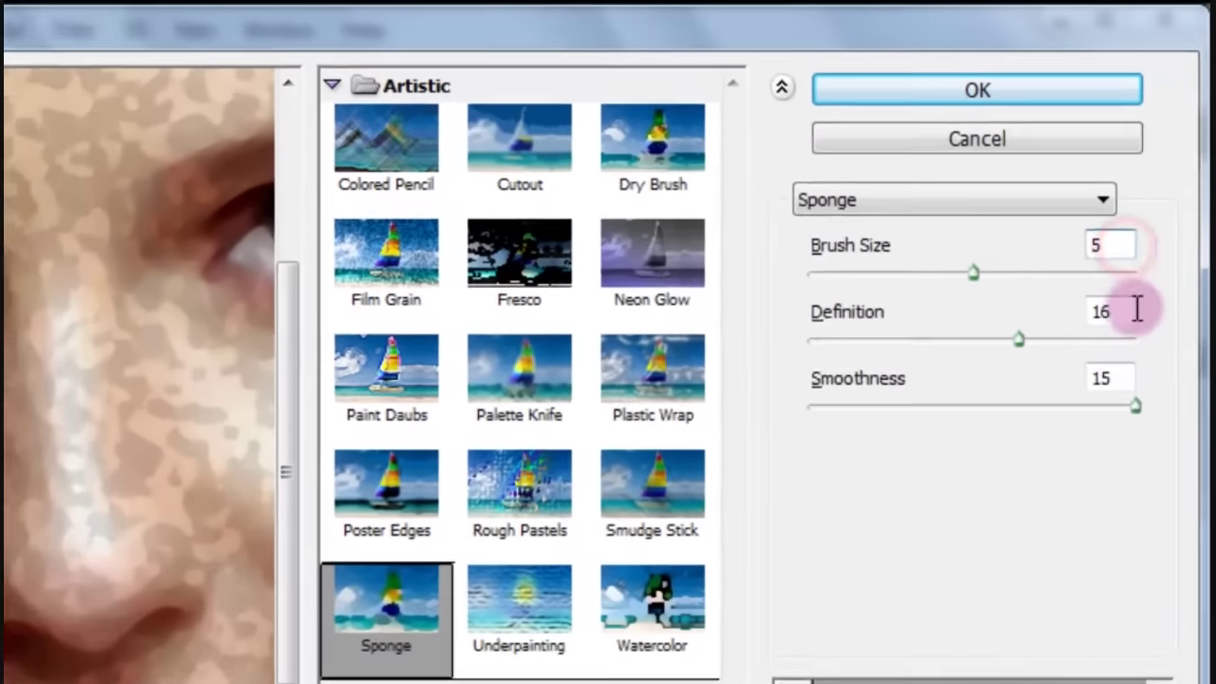
click(1137, 309)
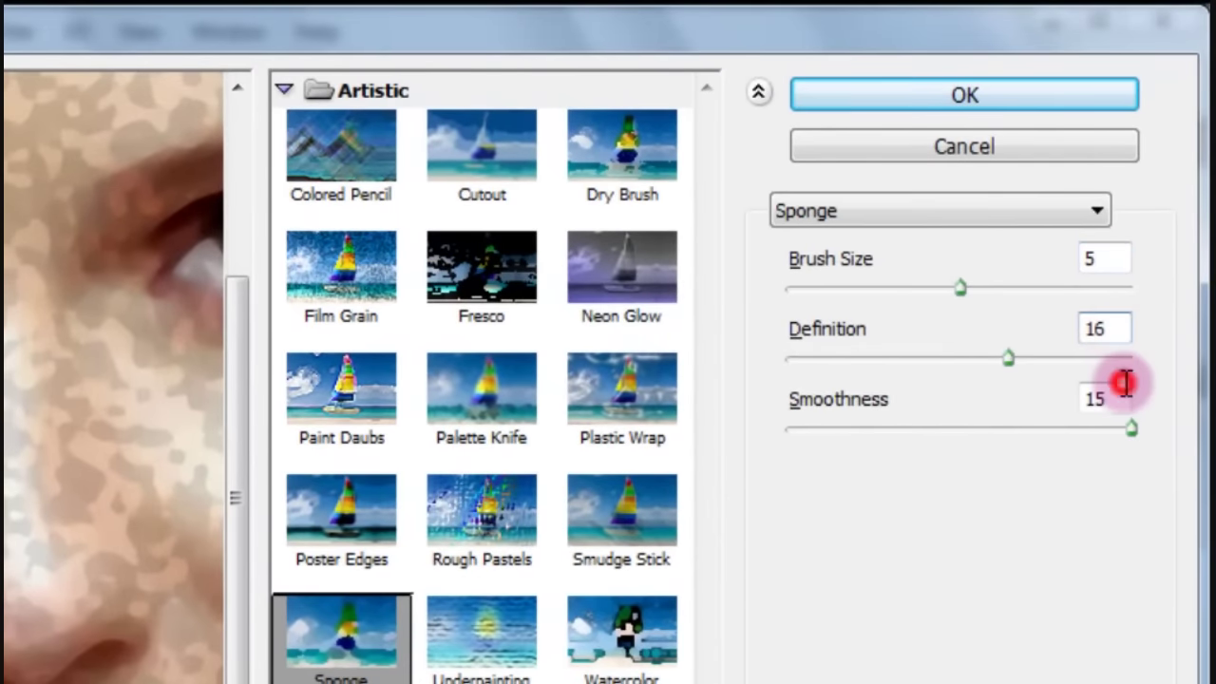
click(974, 97)
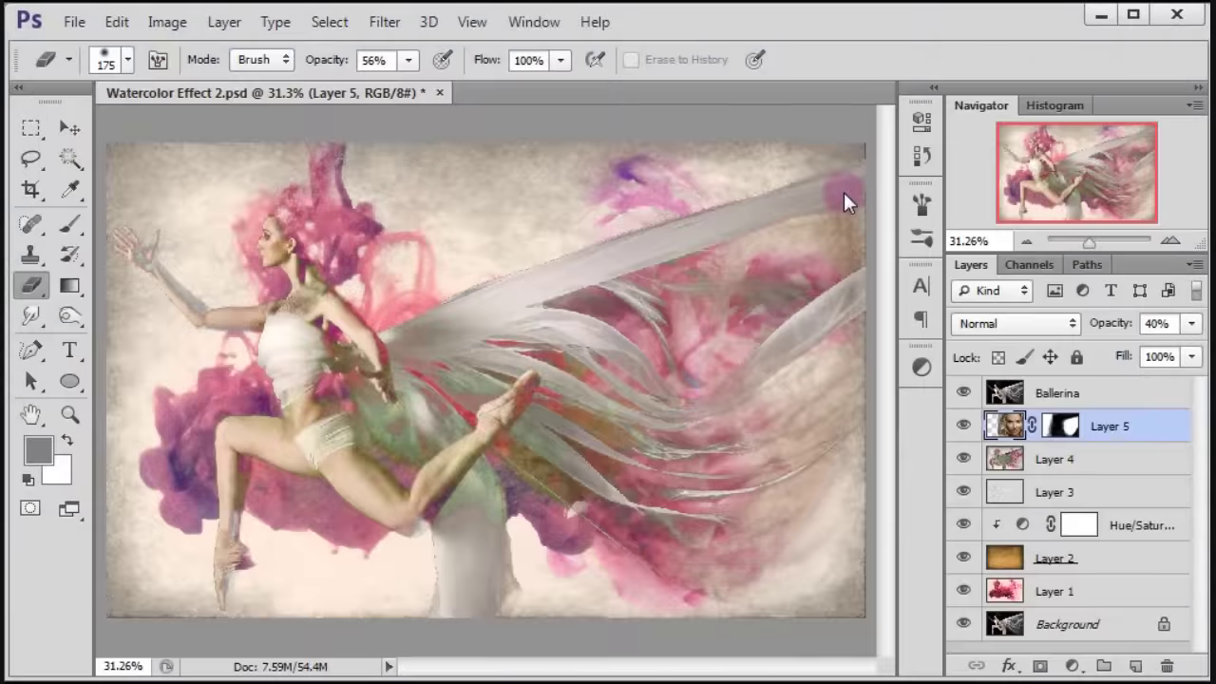
Step: Apply the Sketch Water Paper filter to Layer 5 at Fiber Length 15, Brightness 60, Contrast 80
click(396, 26)
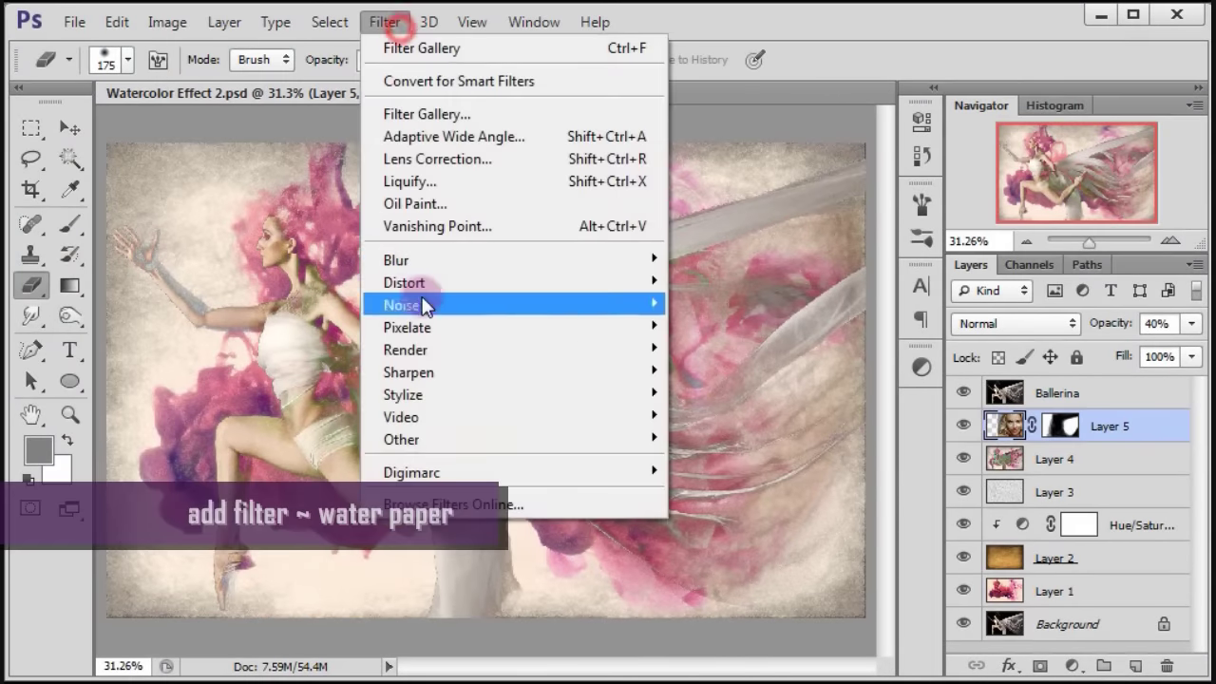
click(498, 122)
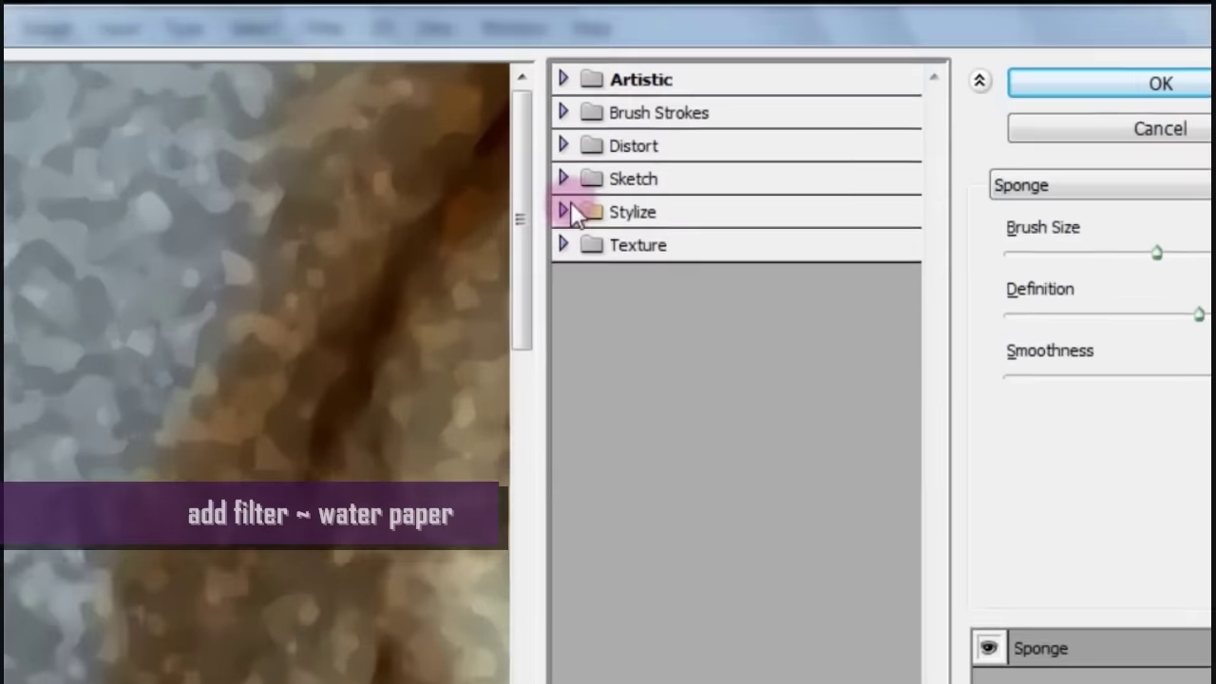
click(553, 217)
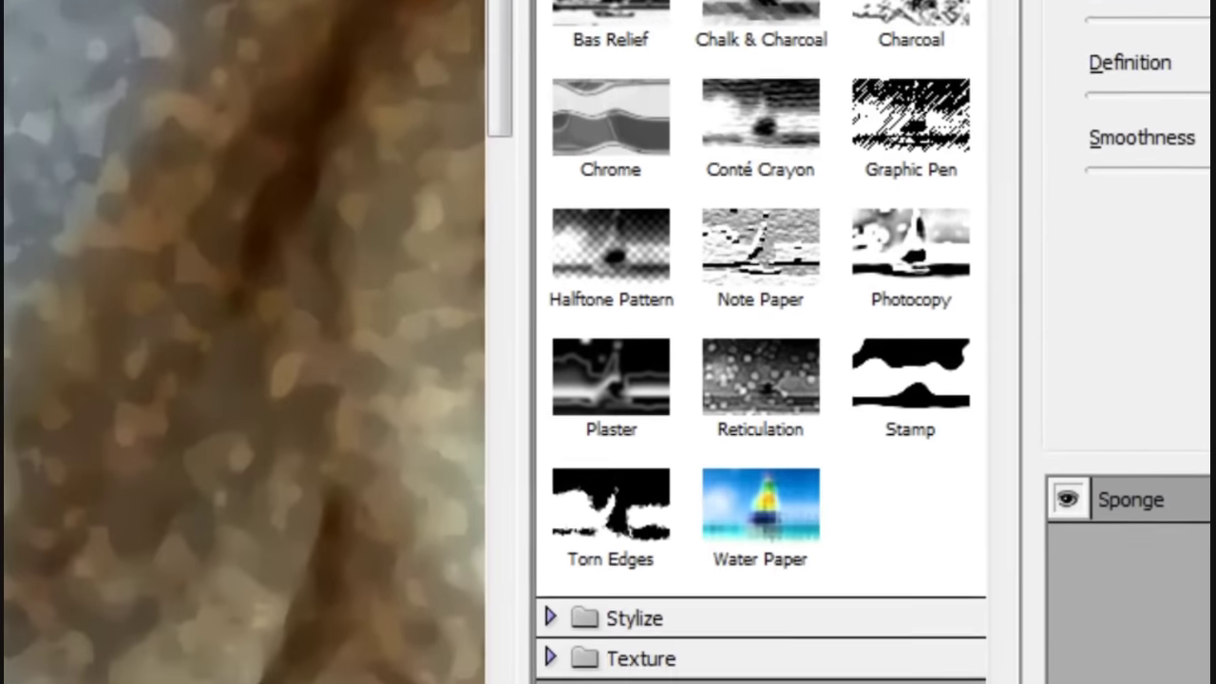
click(799, 469)
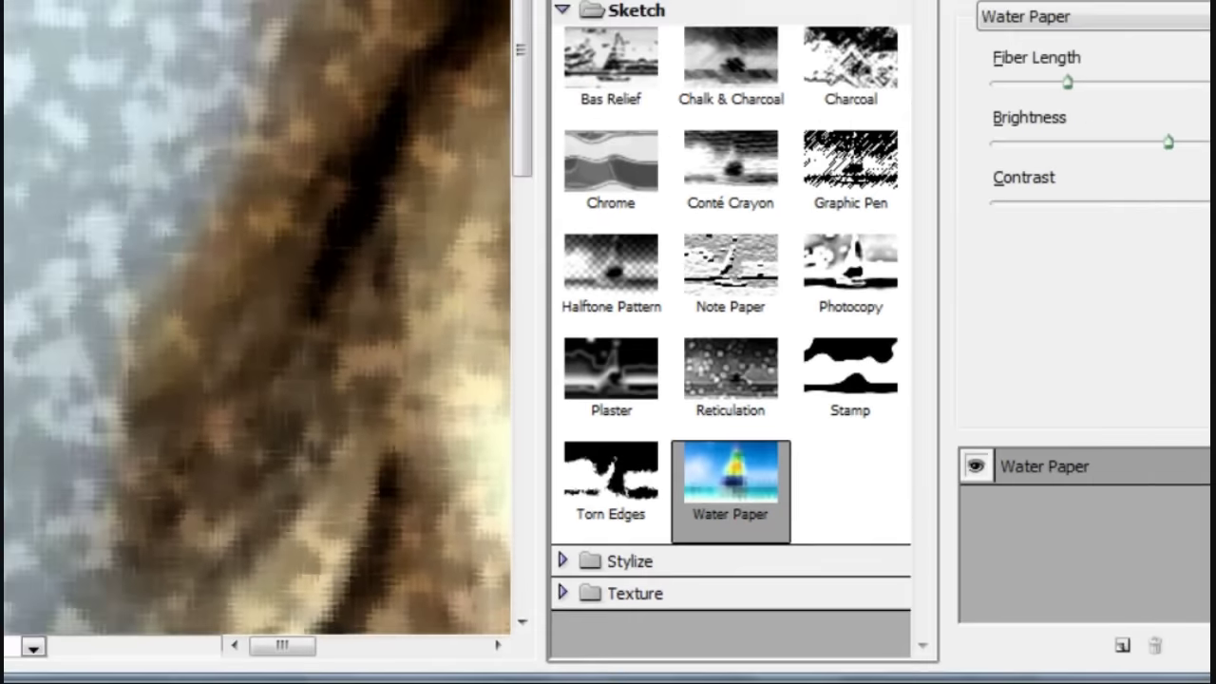
click(37, 654)
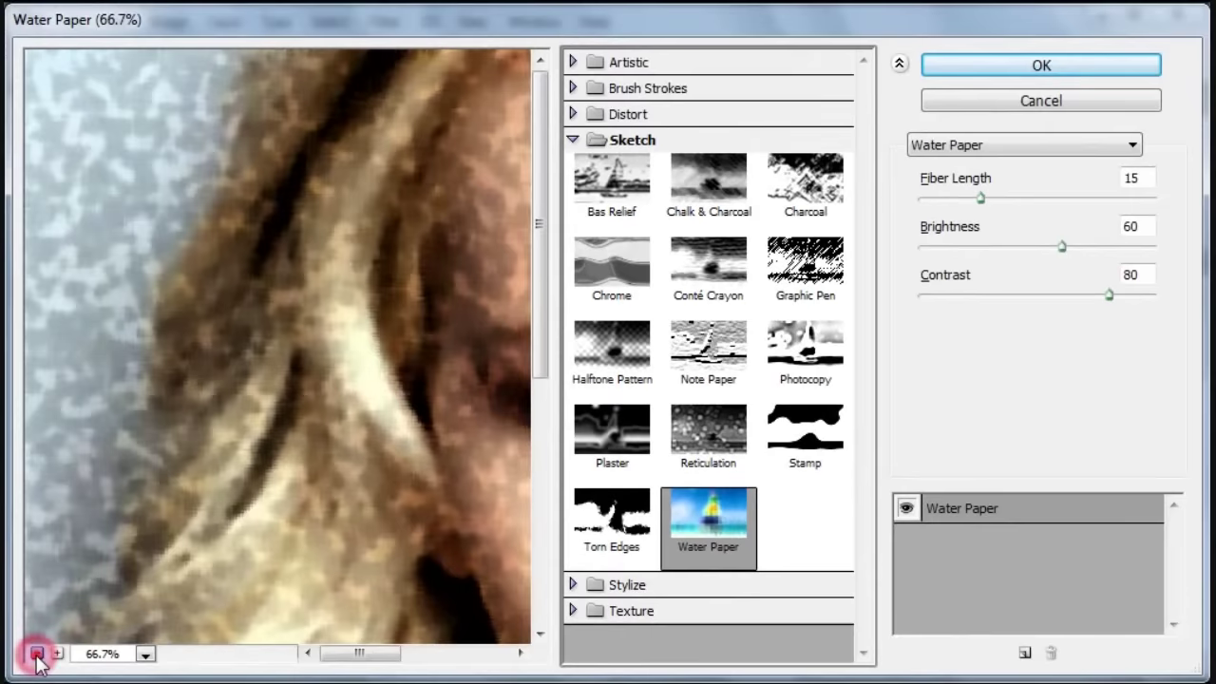
click(38, 655)
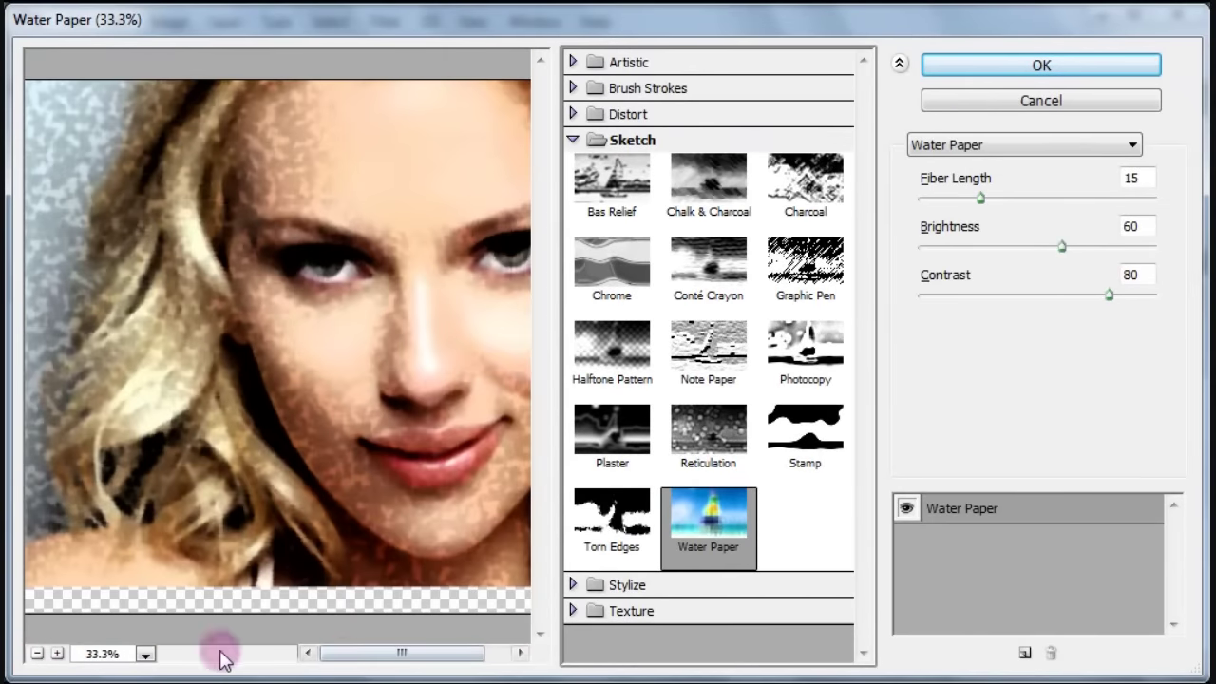
drag(380, 656, 411, 667)
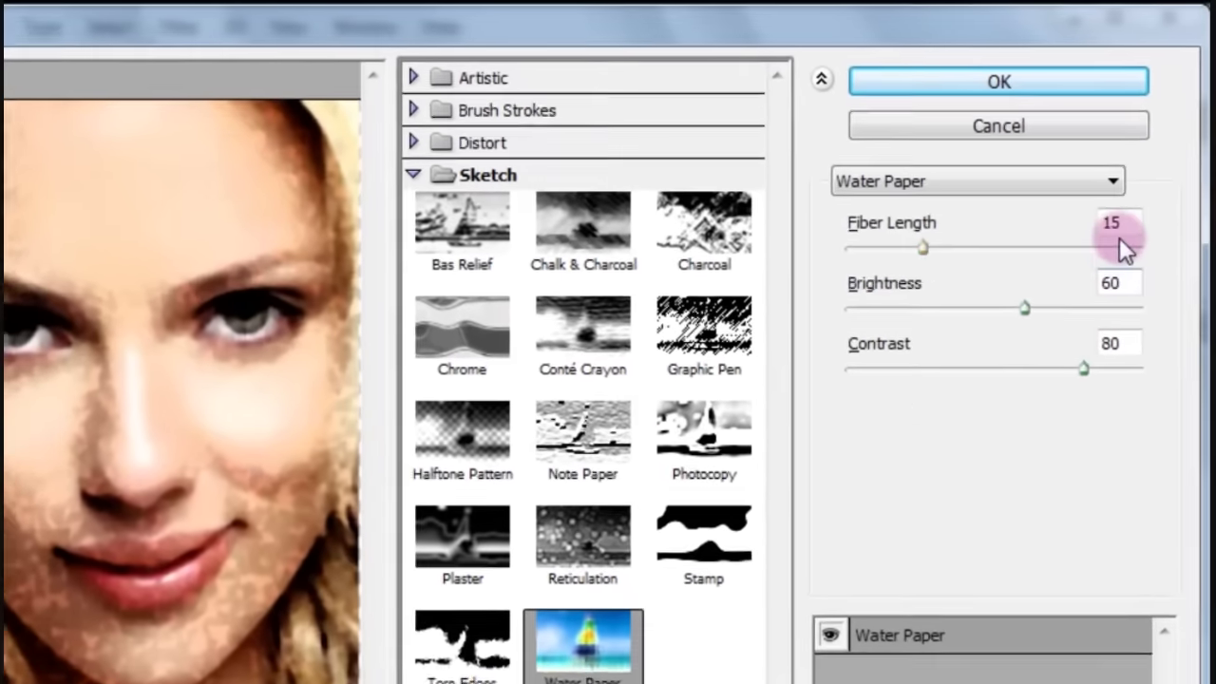
click(1141, 179)
click(1108, 269)
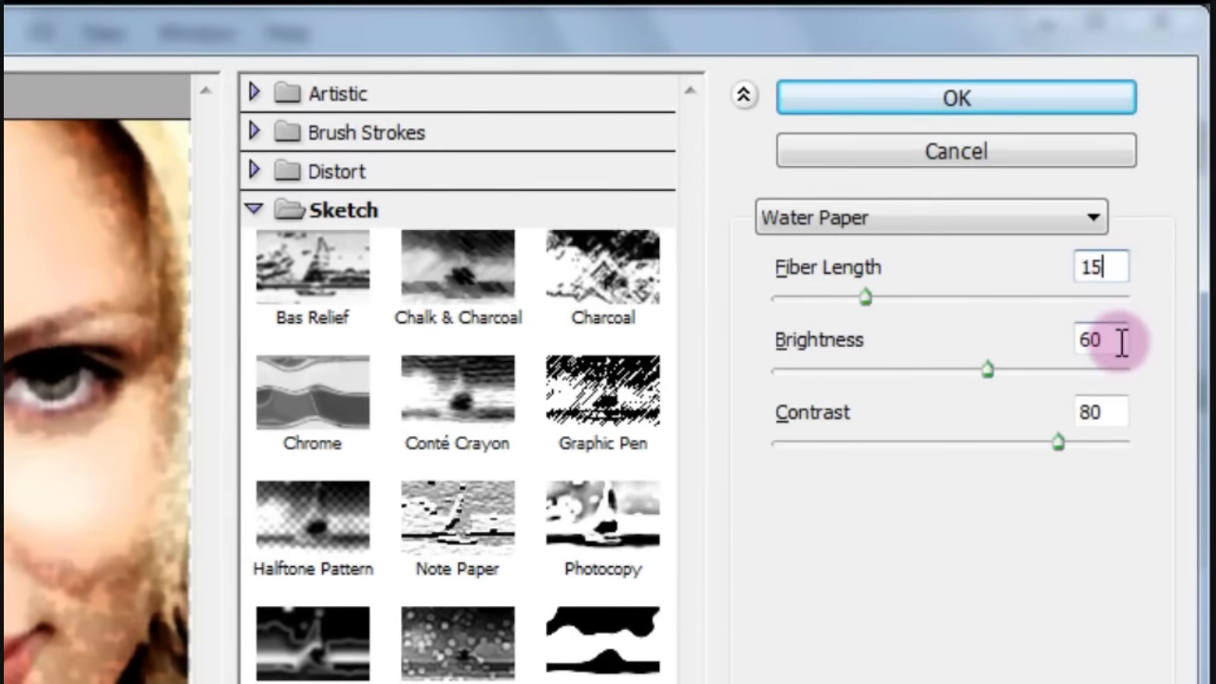
click(1126, 414)
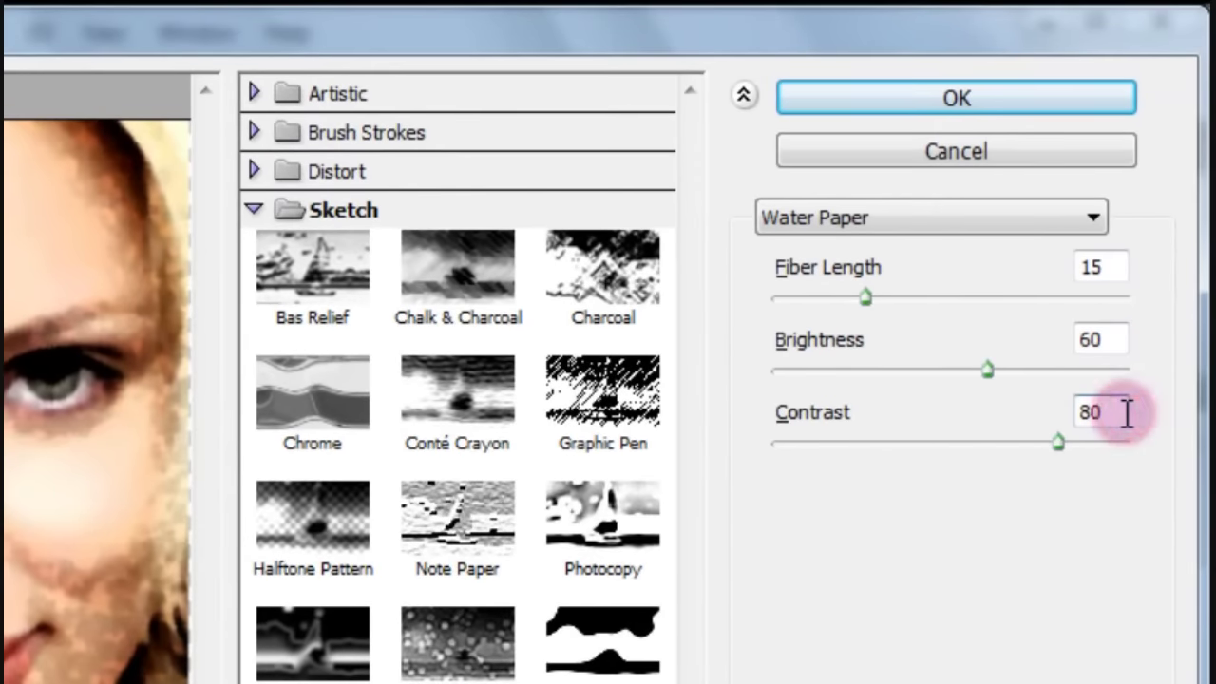
click(1019, 102)
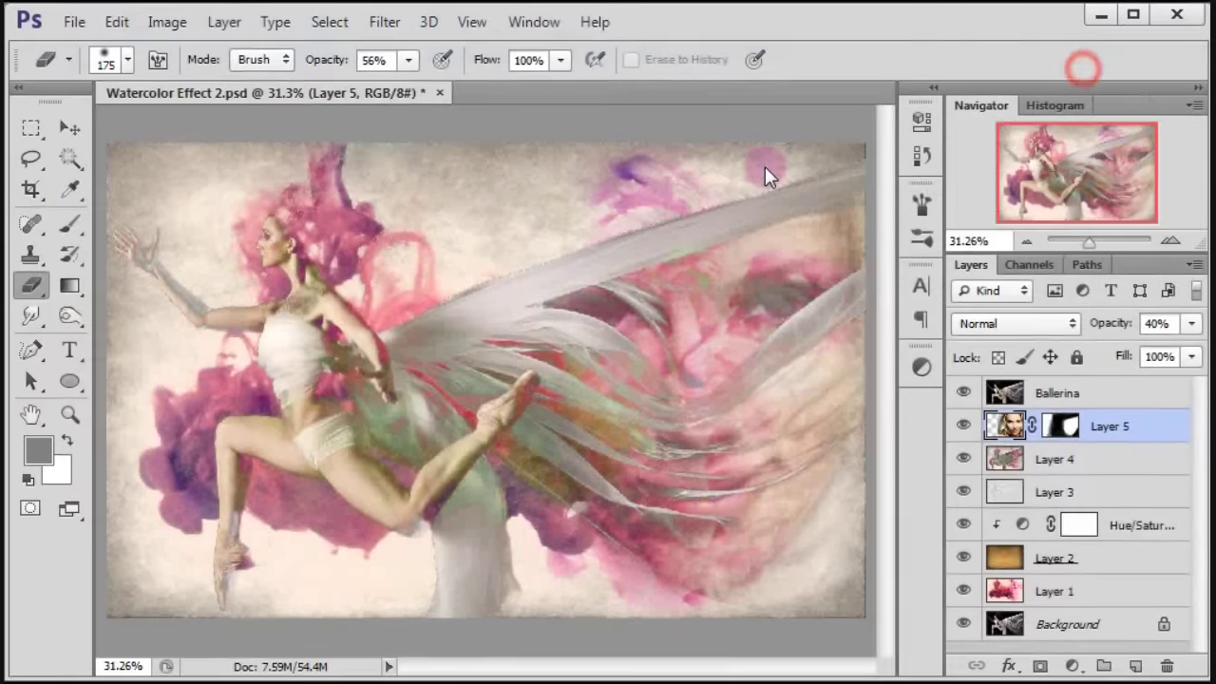
Step: Add a Color Lookup adjustment using Crisp_Winter.look above Layer 5 and toggle it to compare
click(74, 127)
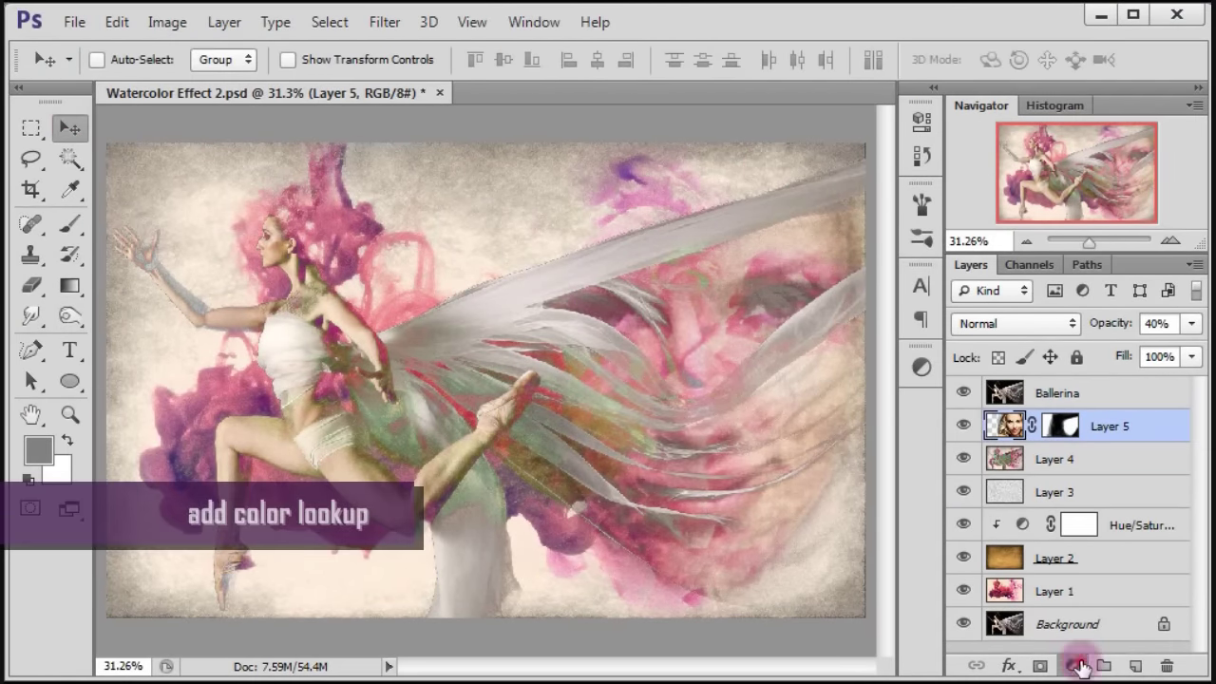
click(1077, 666)
click(1113, 507)
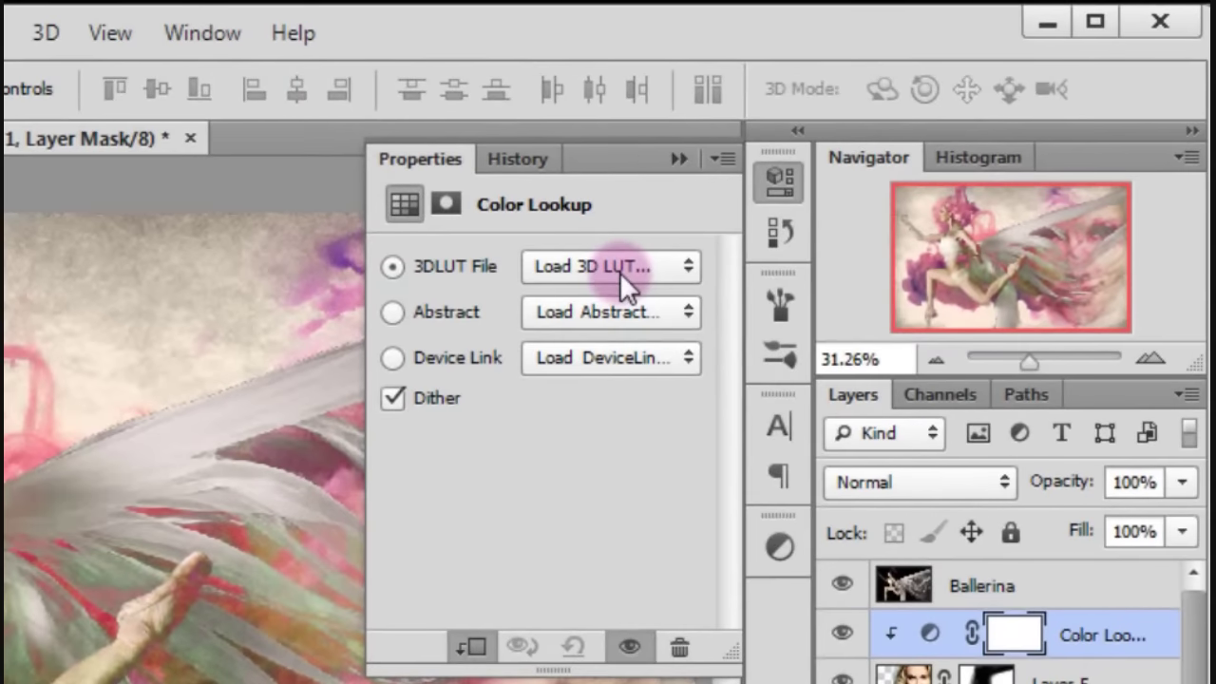
click(619, 268)
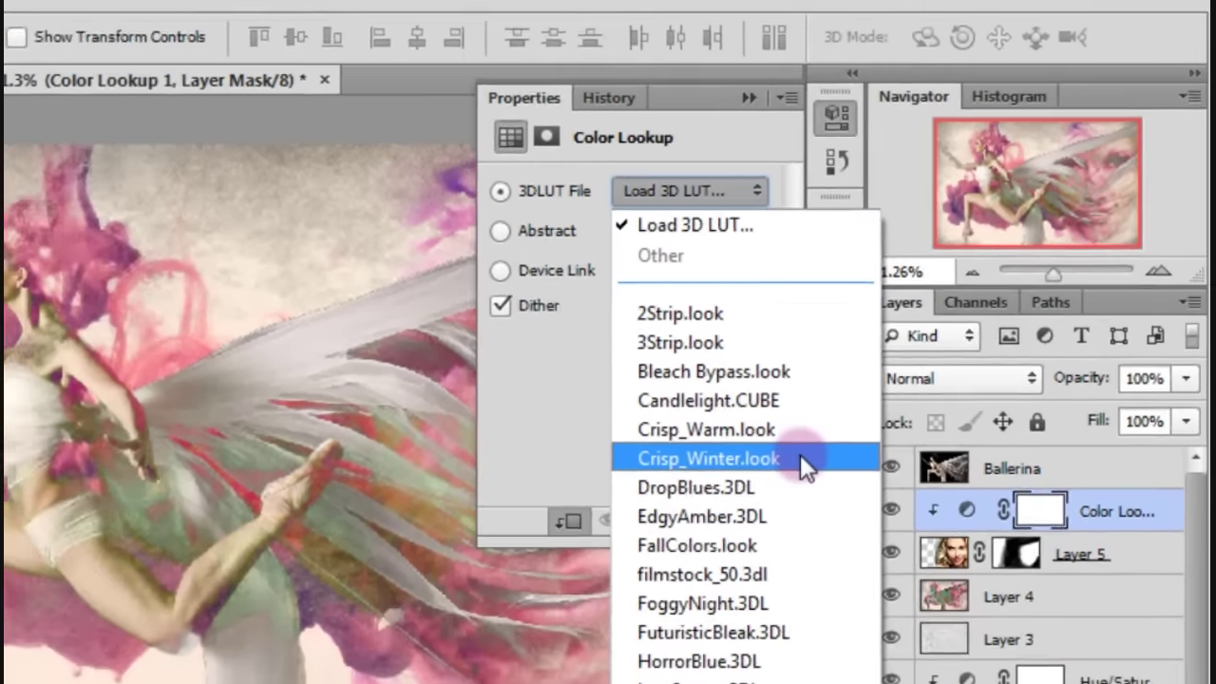
click(737, 506)
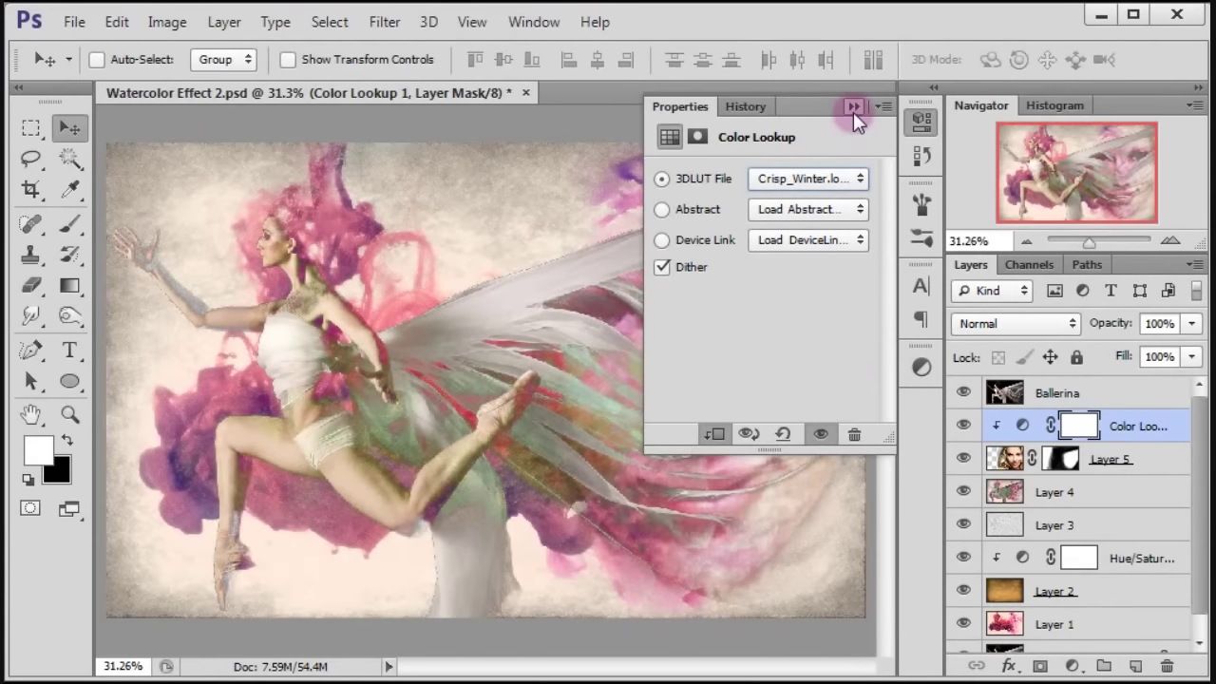
click(853, 106)
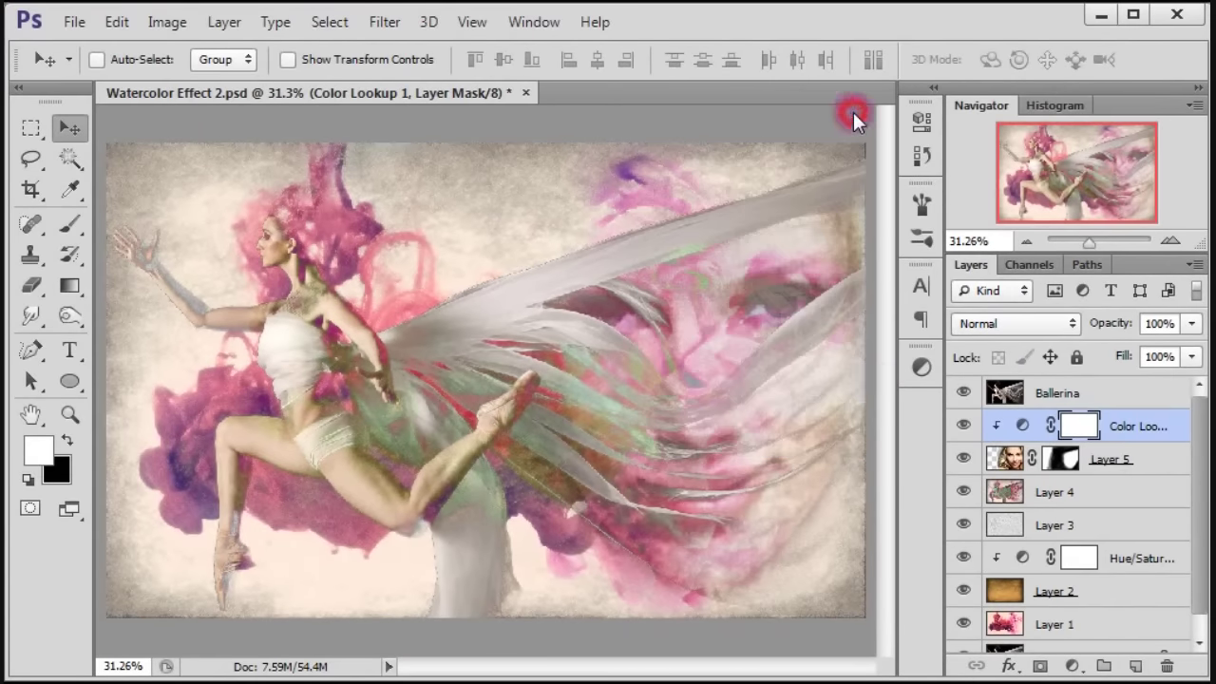
click(963, 429)
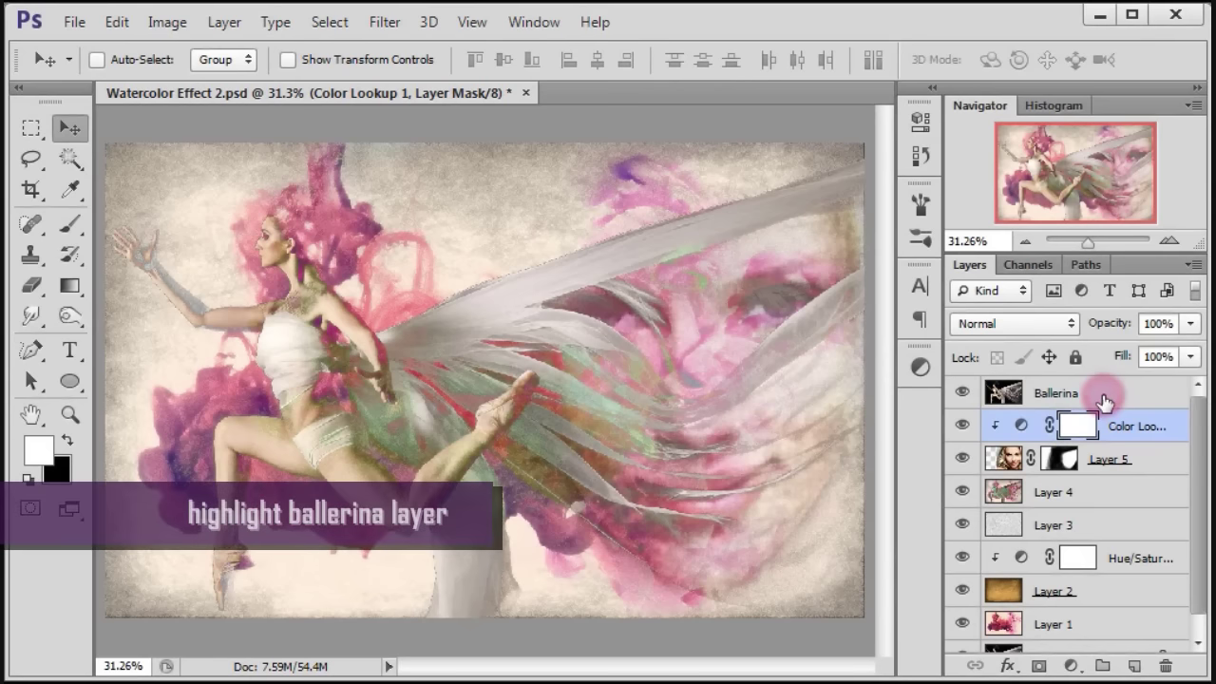
Step: Create an empty Layer 6 above Ballerina and clip it to the Ballerina layer
click(1105, 401)
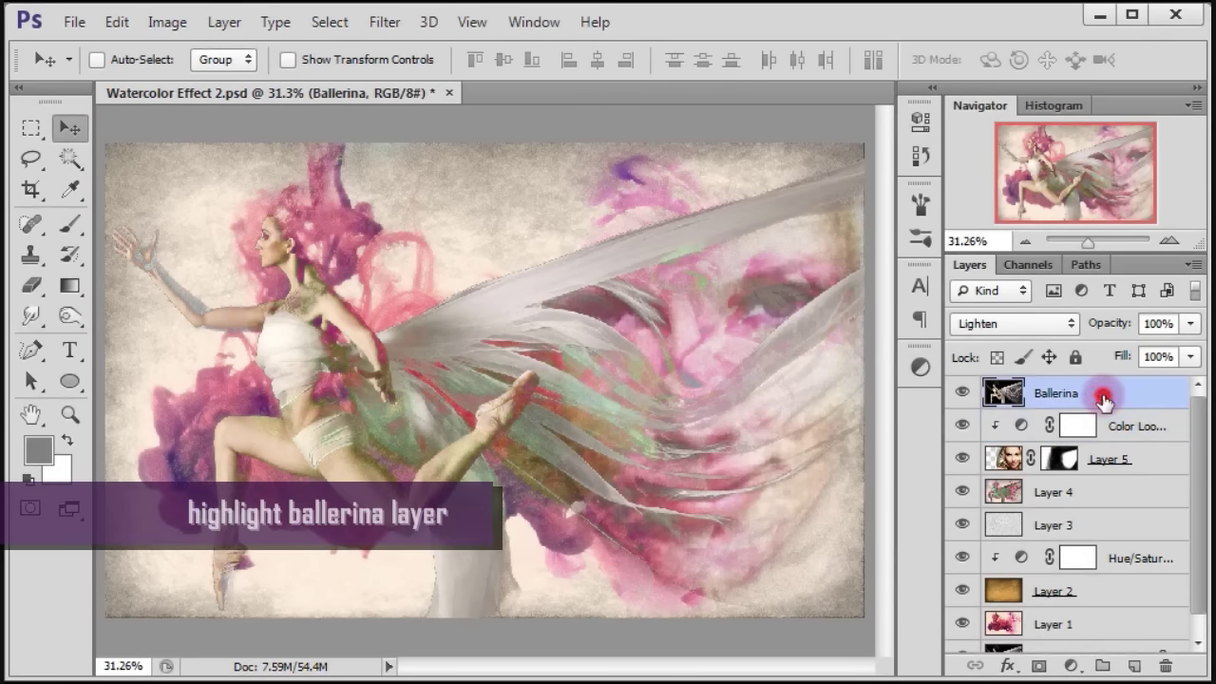
double_click(979, 105)
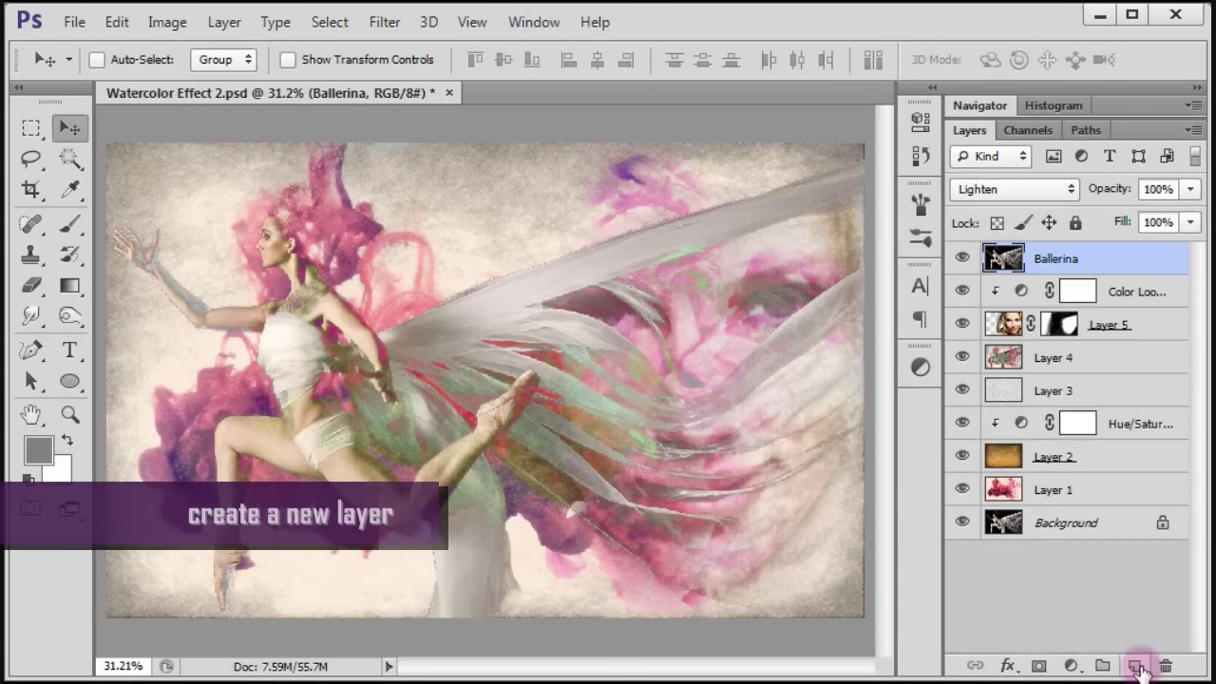
click(1137, 667)
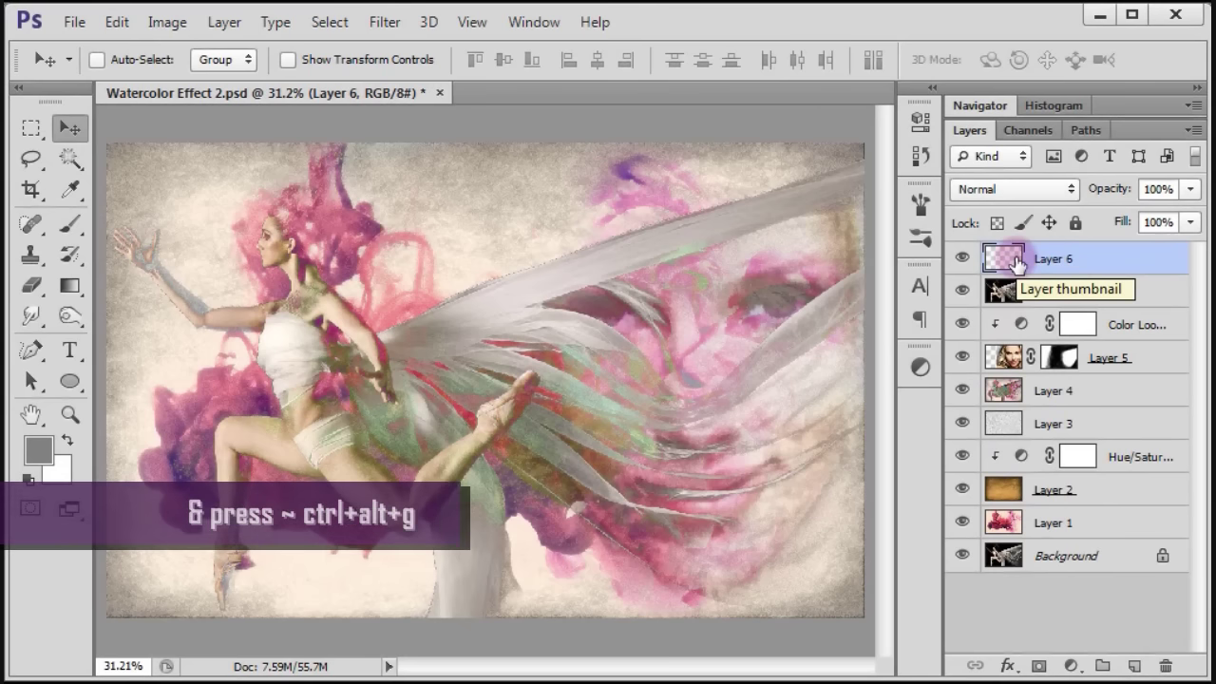
key(ctrl+alt+g)
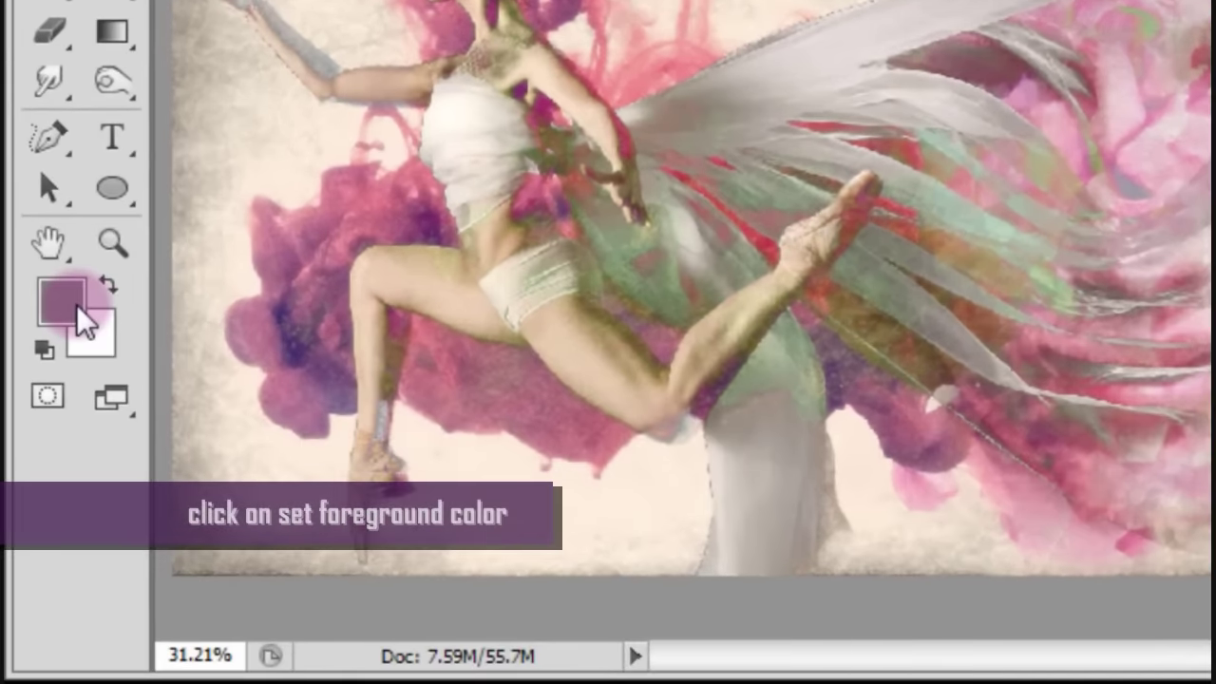
Step: Set the foreground colour to beige hex e5d3b9
click(76, 304)
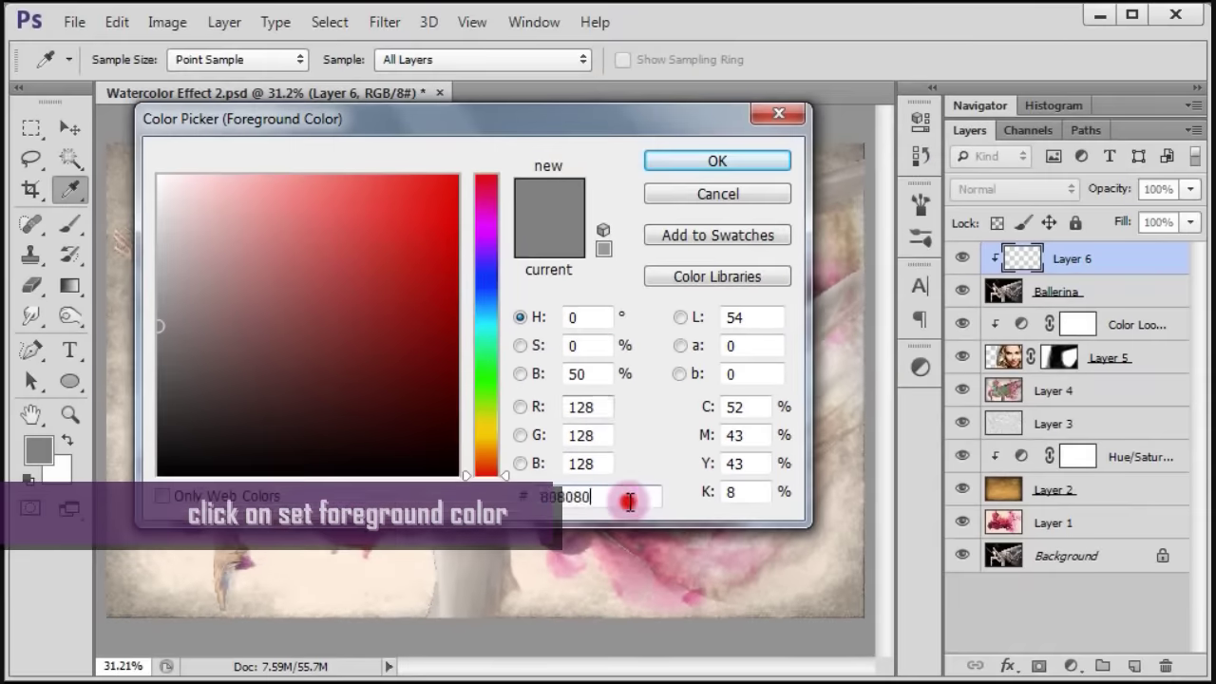
double_click(629, 500)
text(e5d3b9)
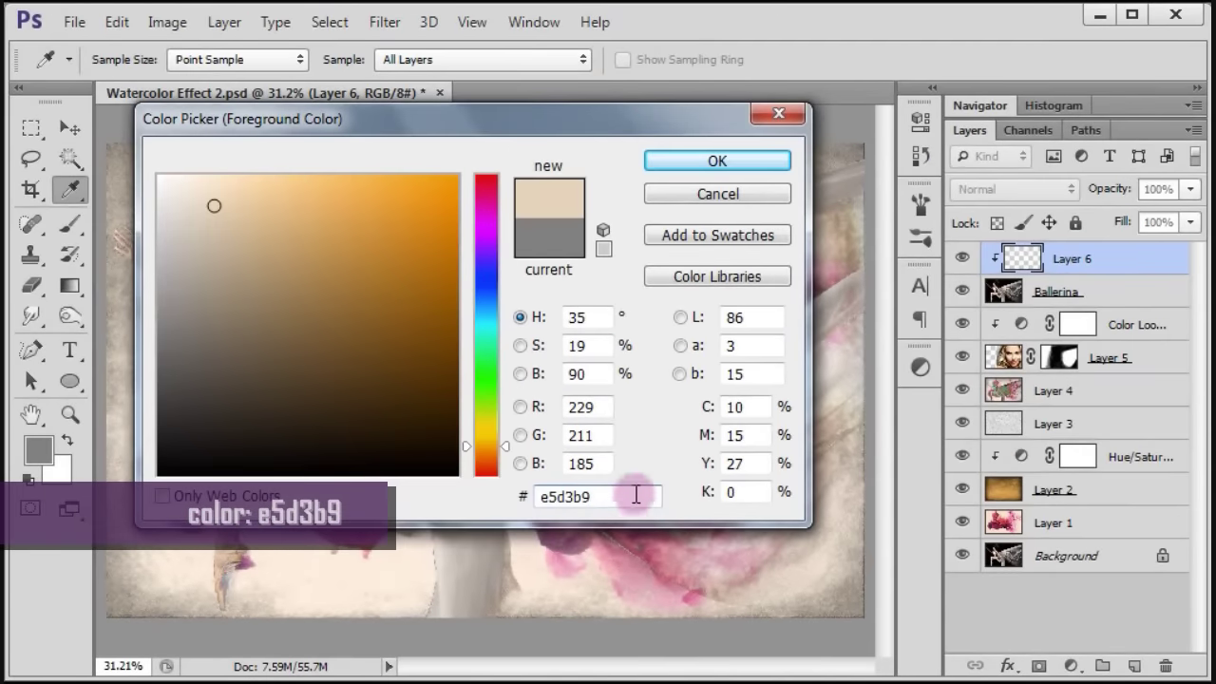
click(718, 161)
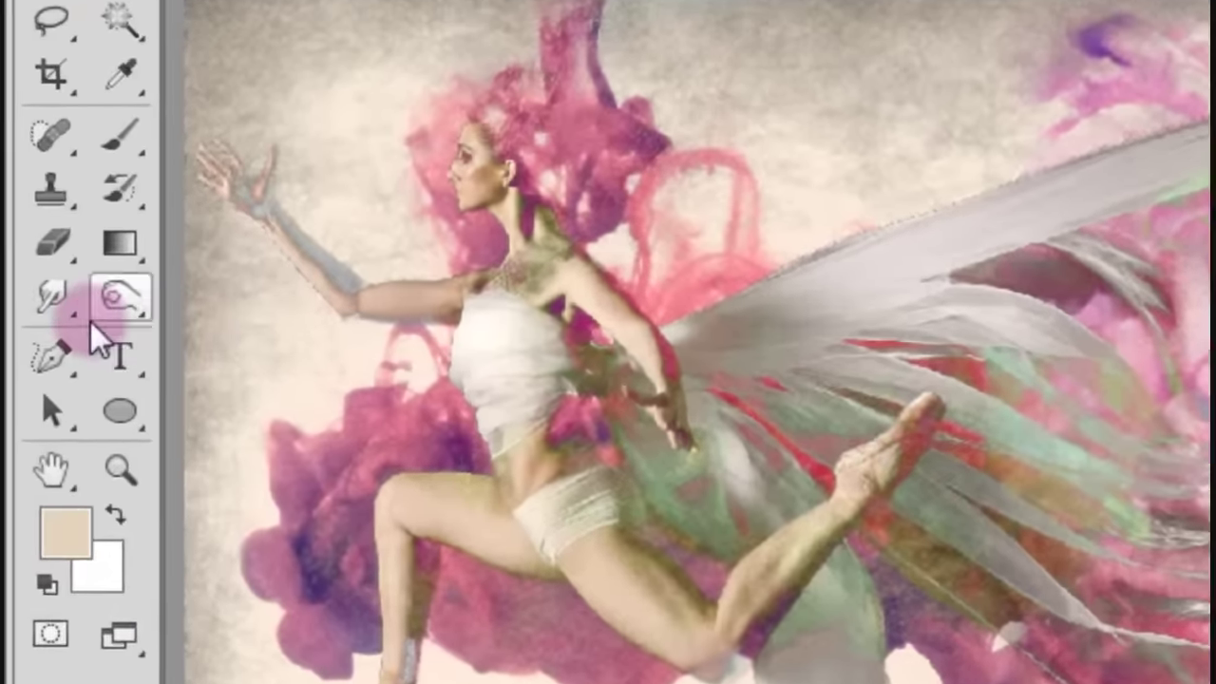
click(59, 372)
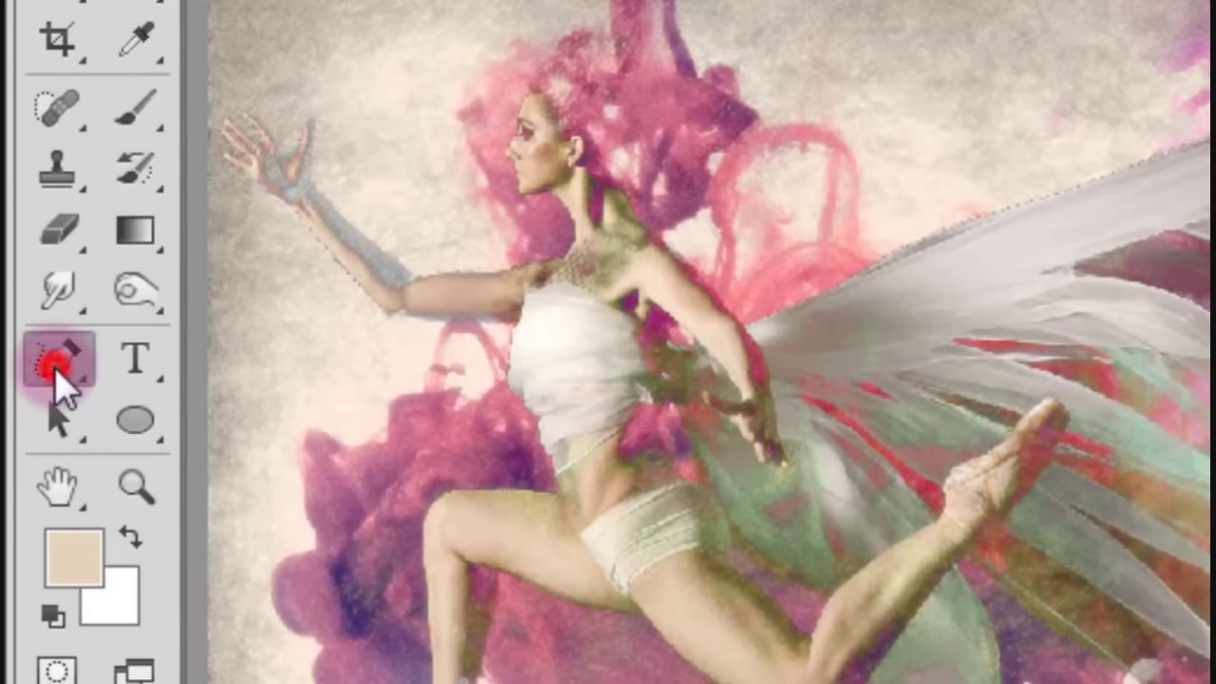
Step: Draw a beige Freeform Pen shape in Shape mode around the ballerina's outstretched arm
click(59, 372)
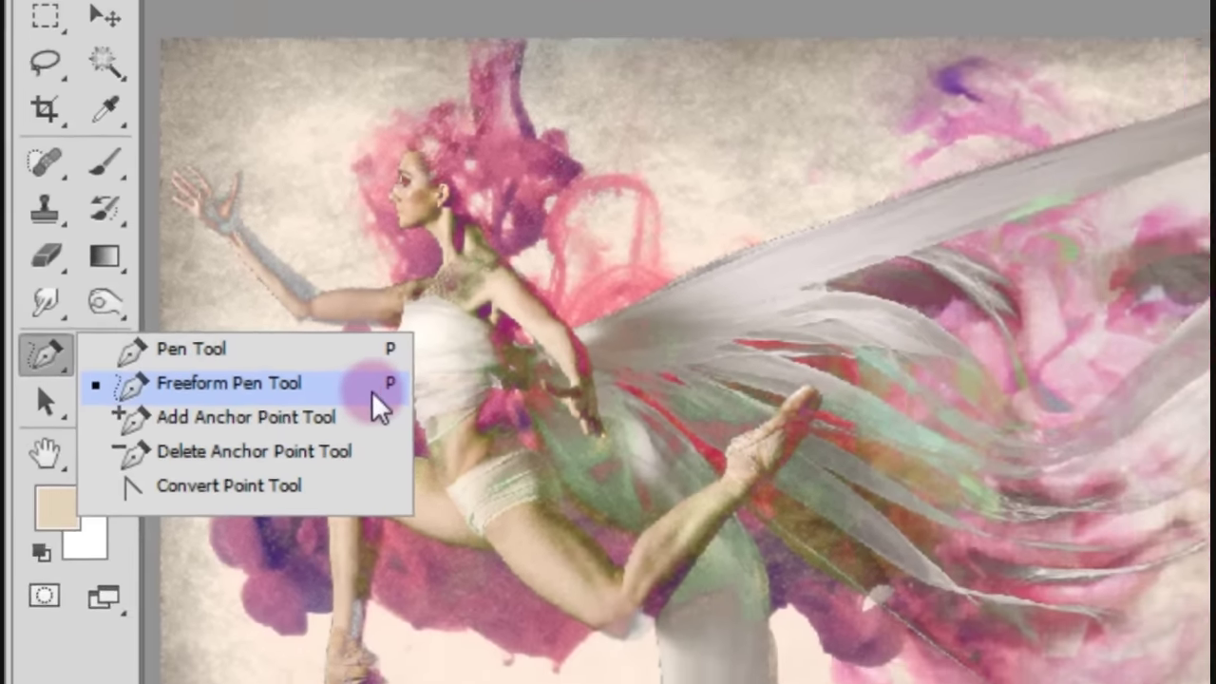
click(474, 411)
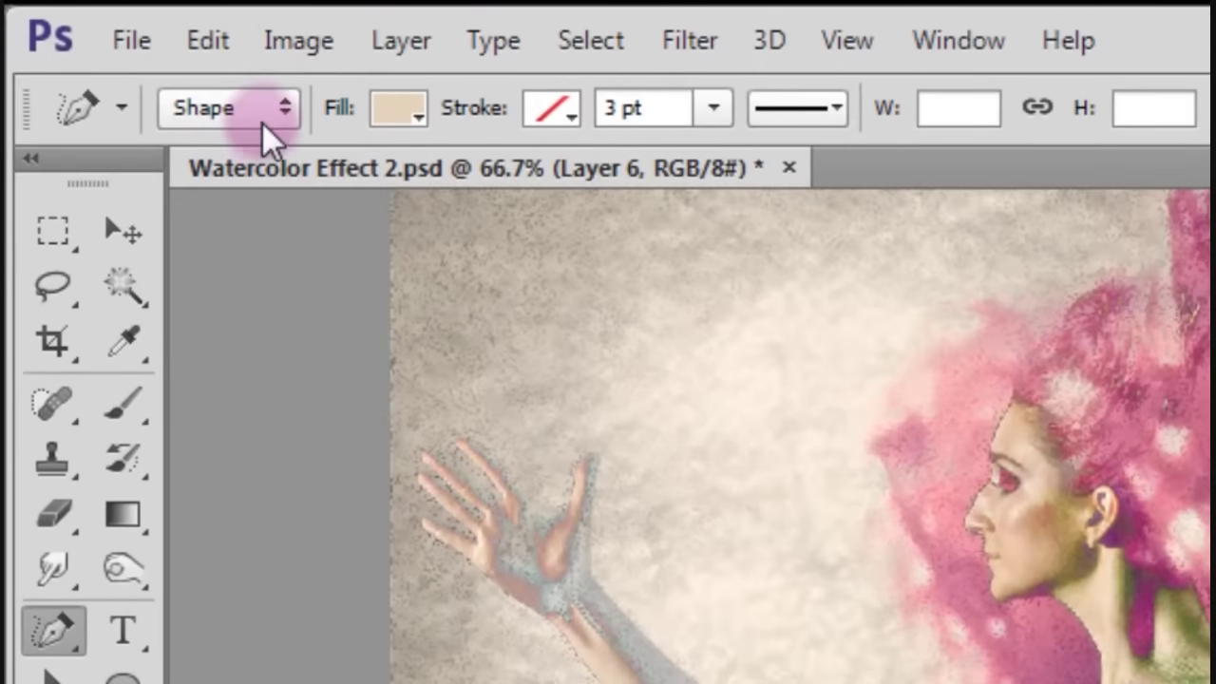
click(266, 122)
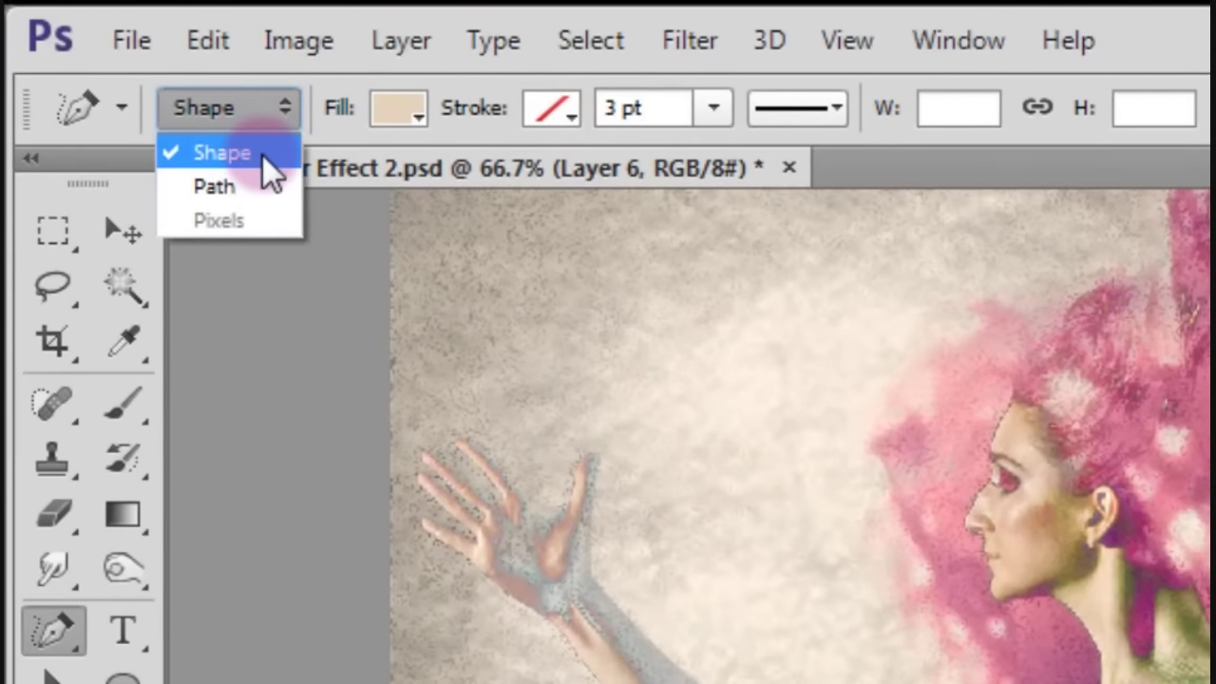
click(264, 161)
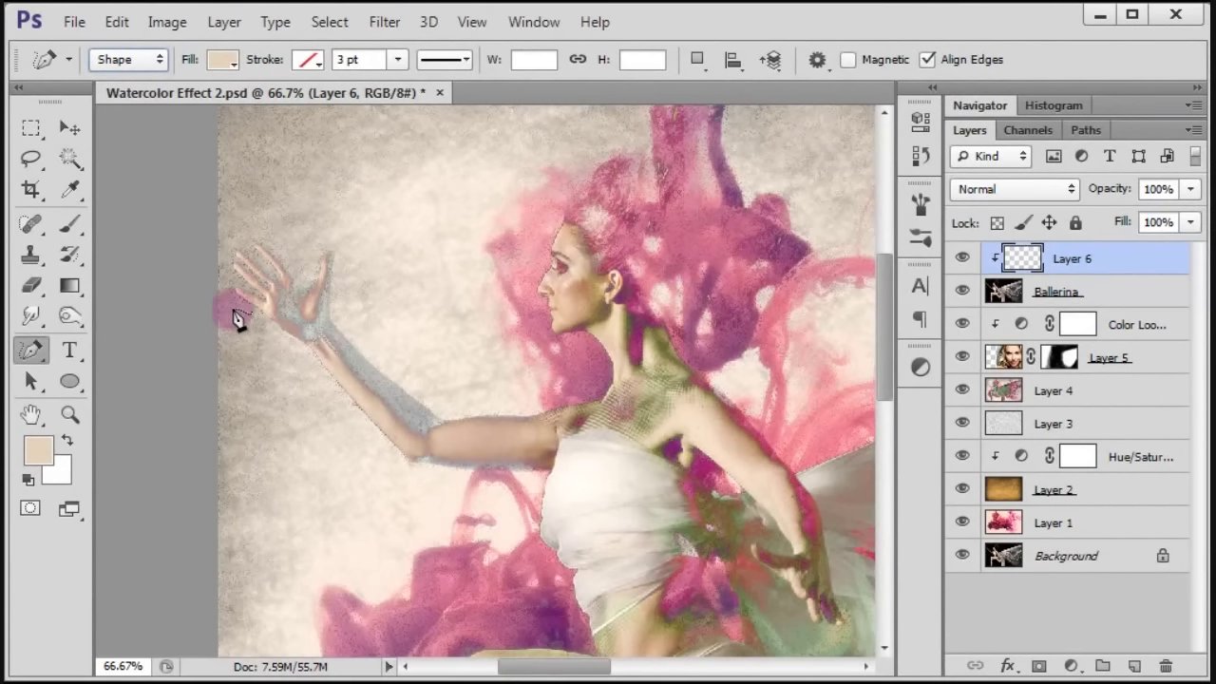
drag(262, 346, 327, 421)
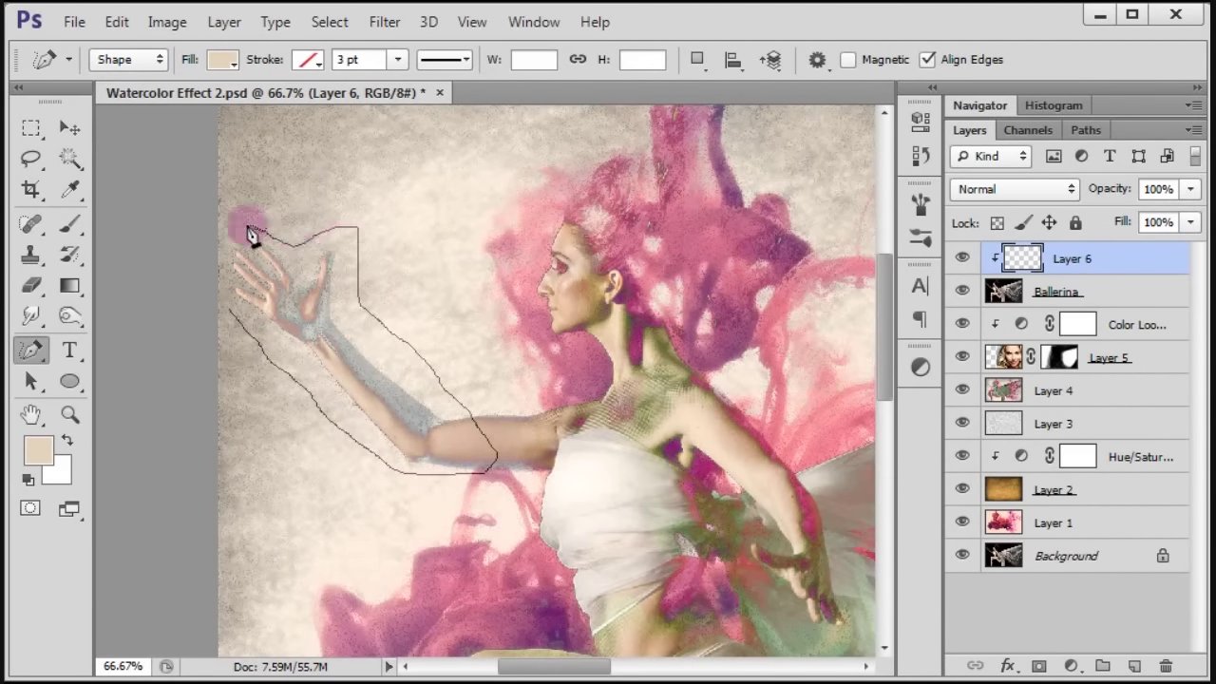
drag(231, 323, 225, 311)
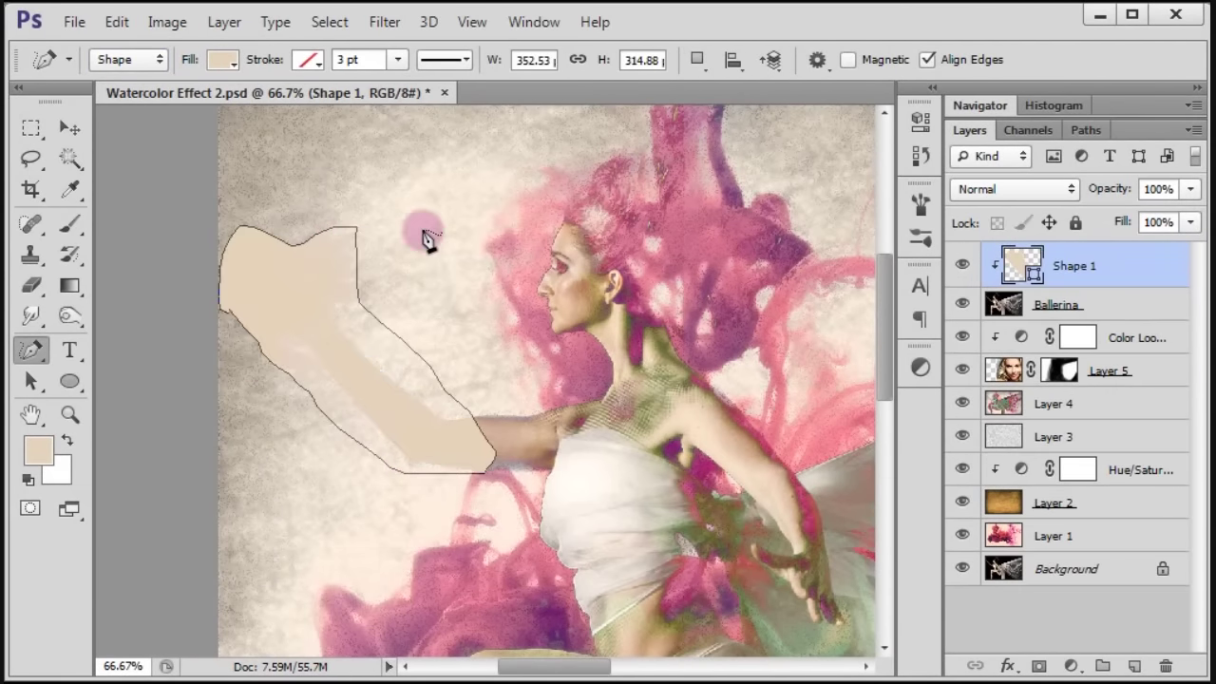
click(390, 27)
mouse_move(513, 260)
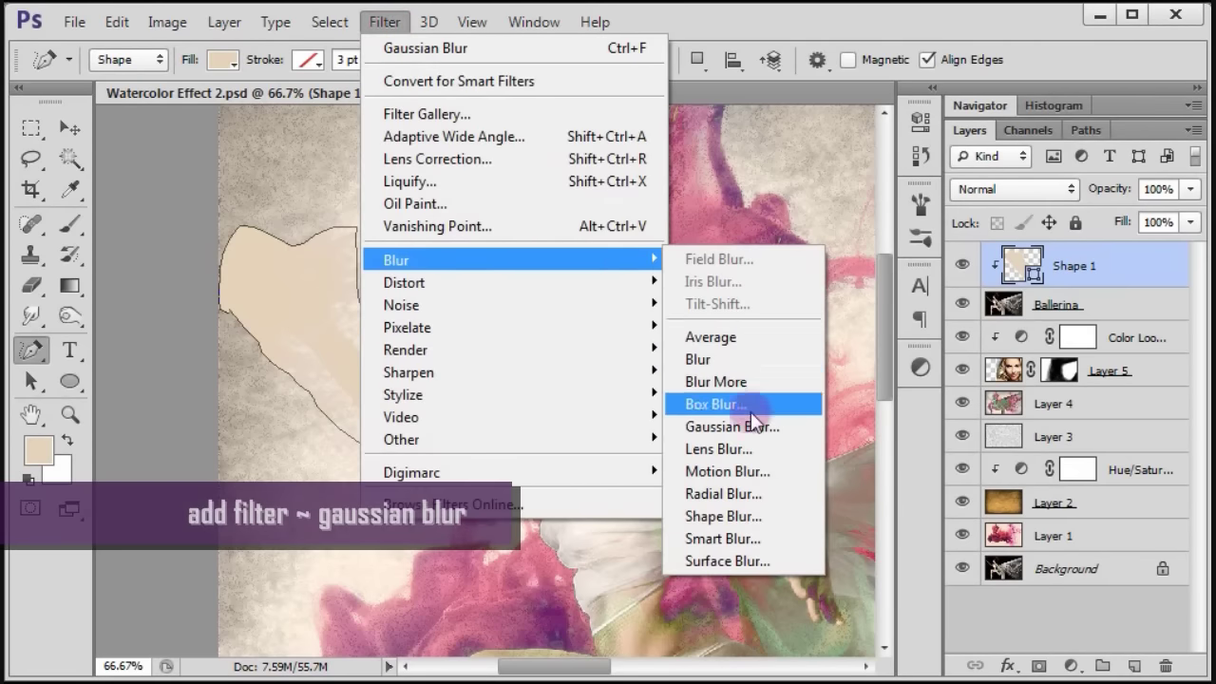
Step: Rasterize Shape 1 and blur the beige arm patch with a 6.1-pixel Gaussian Blur
click(731, 426)
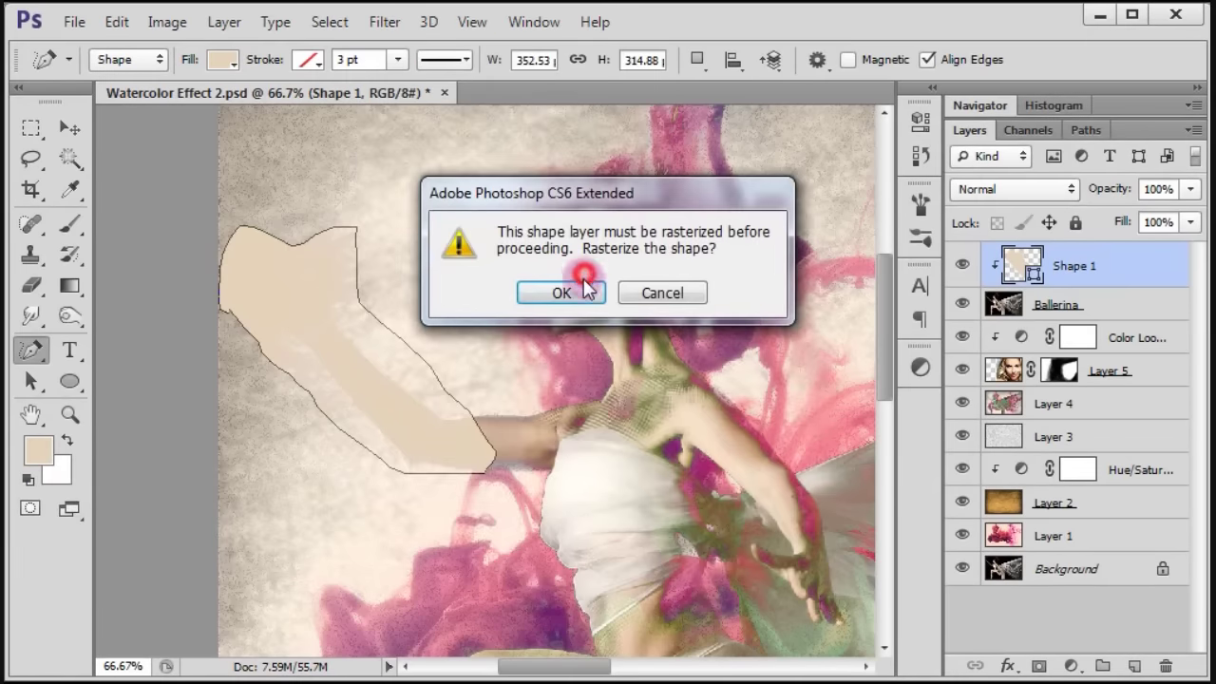
click(586, 288)
drag(936, 180, 730, 167)
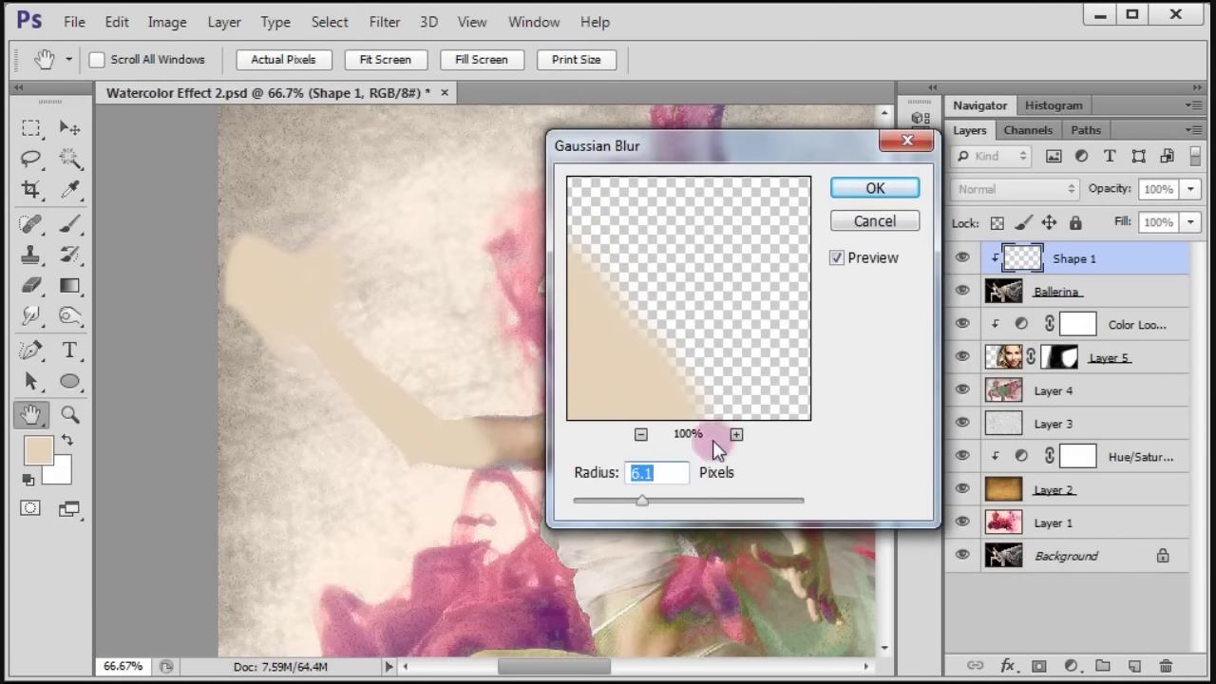
click(889, 189)
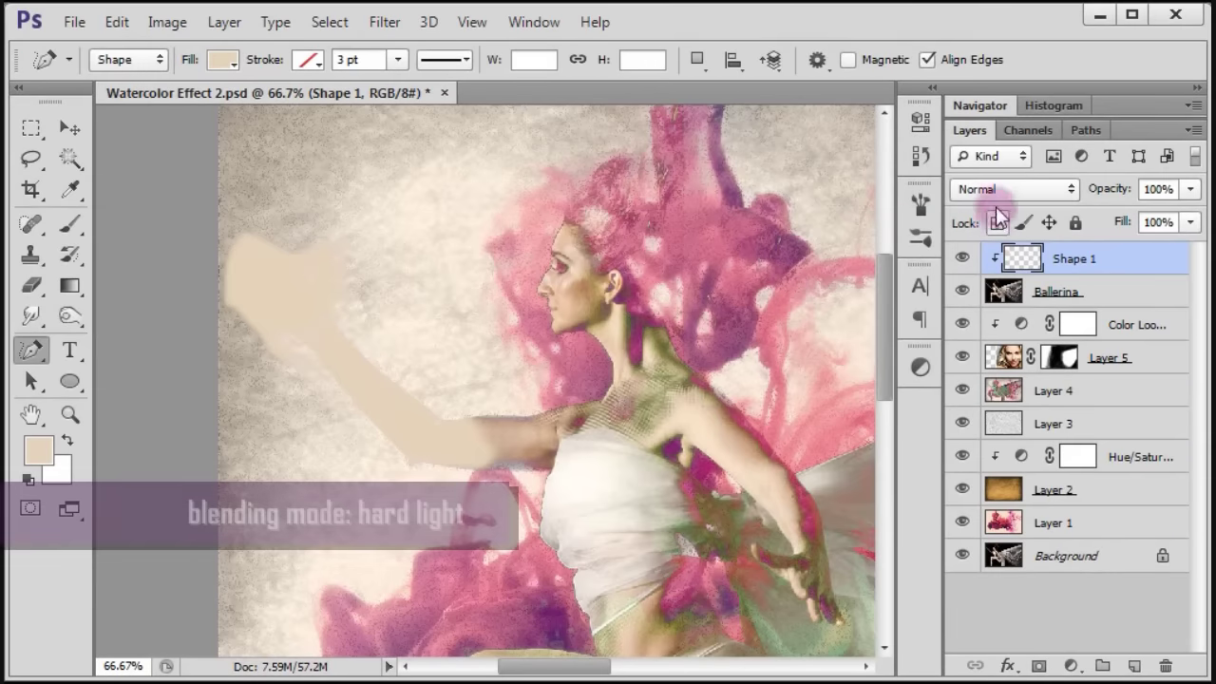
Step: Blend Shape 1 in Hard Light at 65% opacity and erase part of the patch
click(1000, 190)
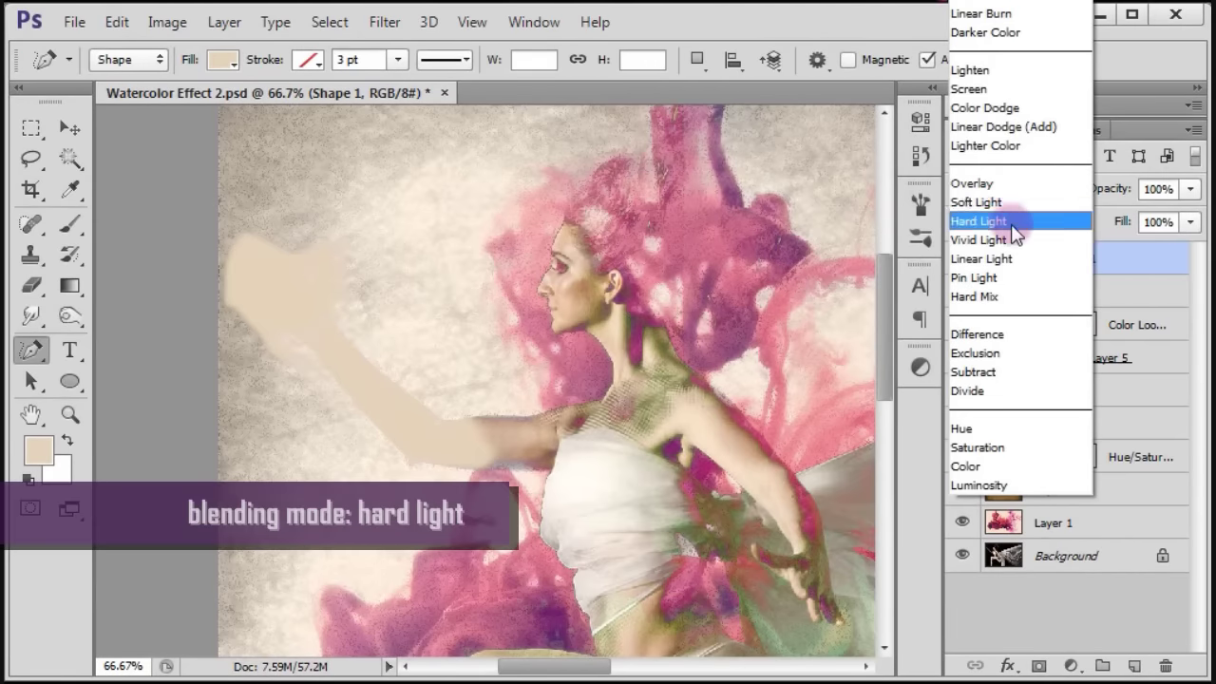
click(1013, 224)
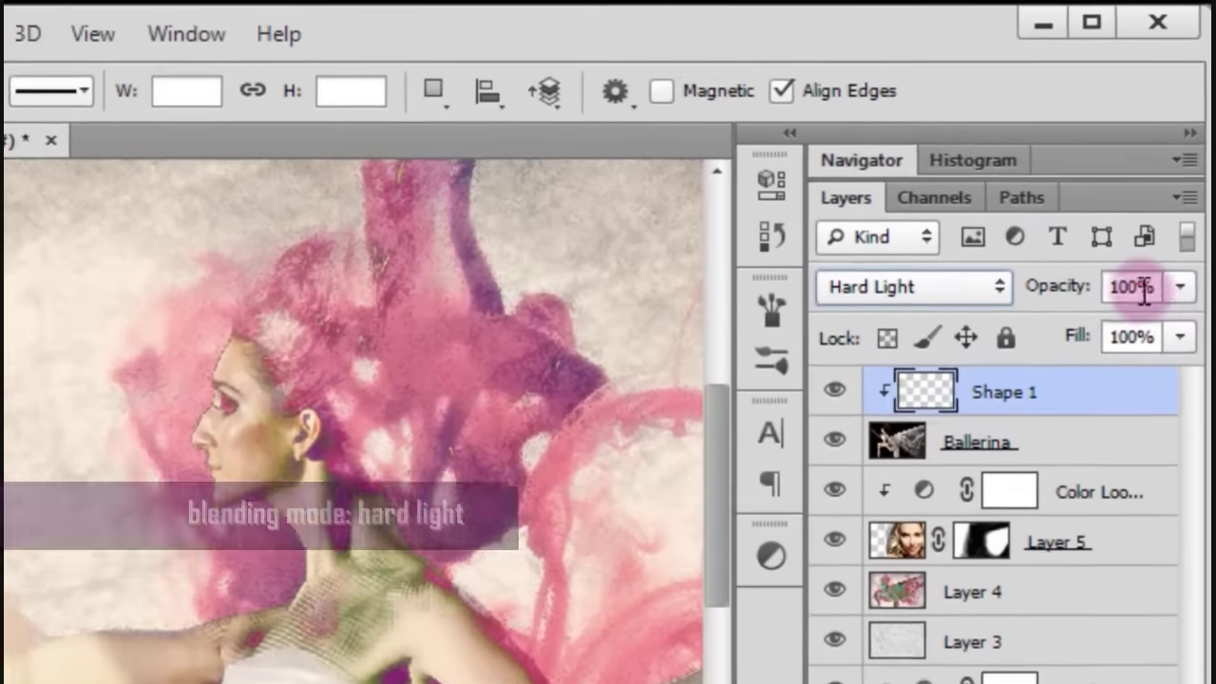
click(1139, 193)
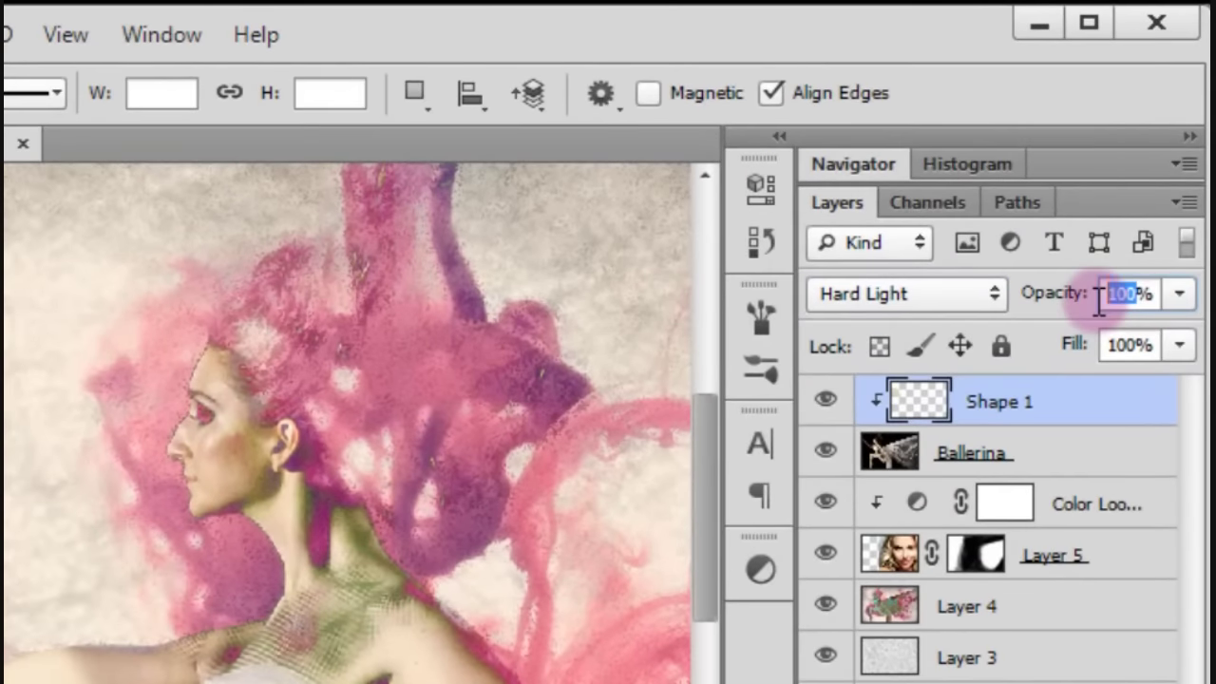
text(65)
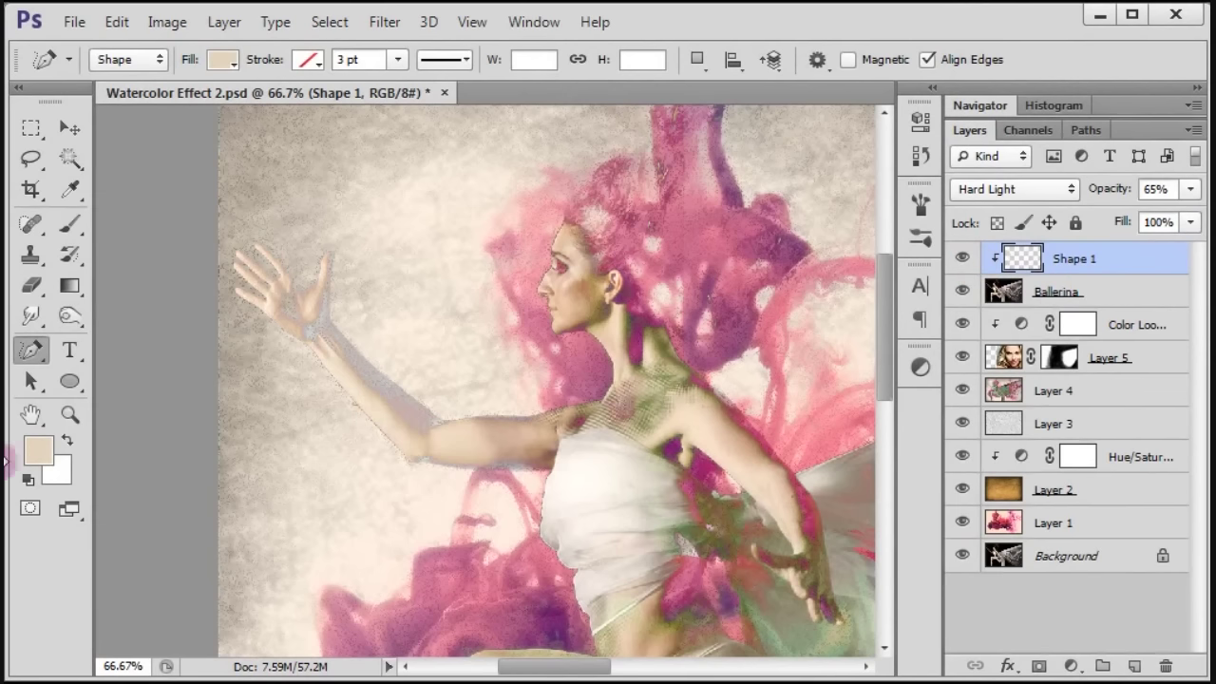
drag(31, 285, 80, 282)
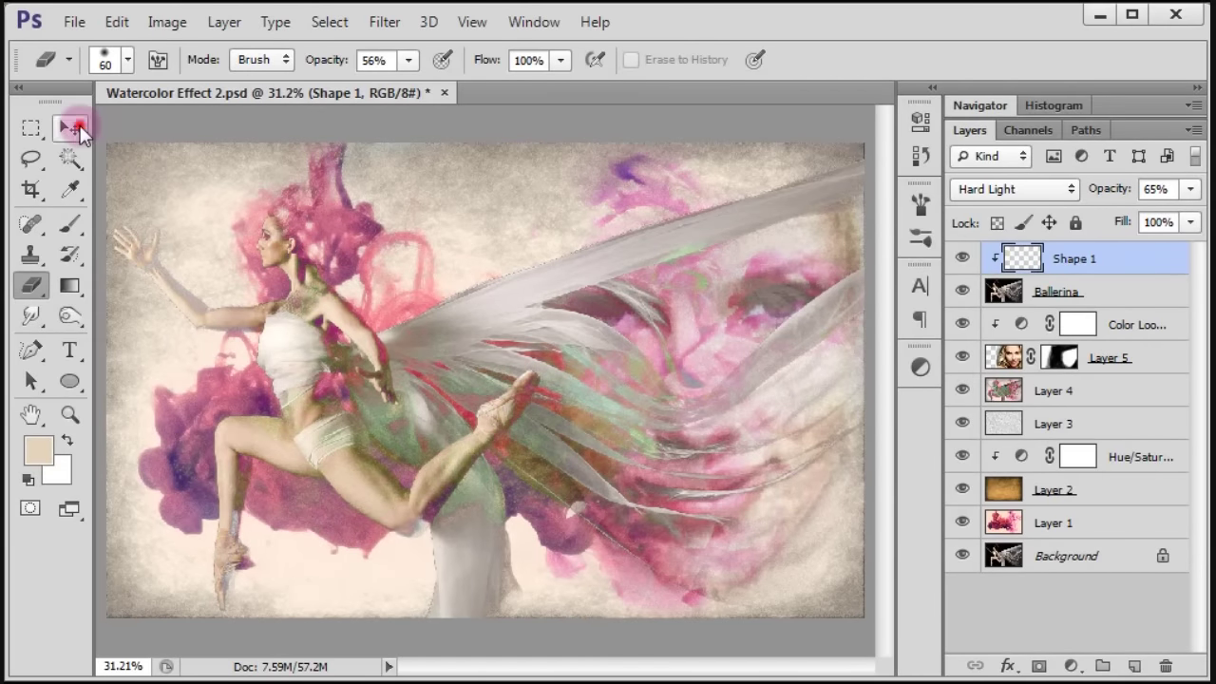
click(80, 133)
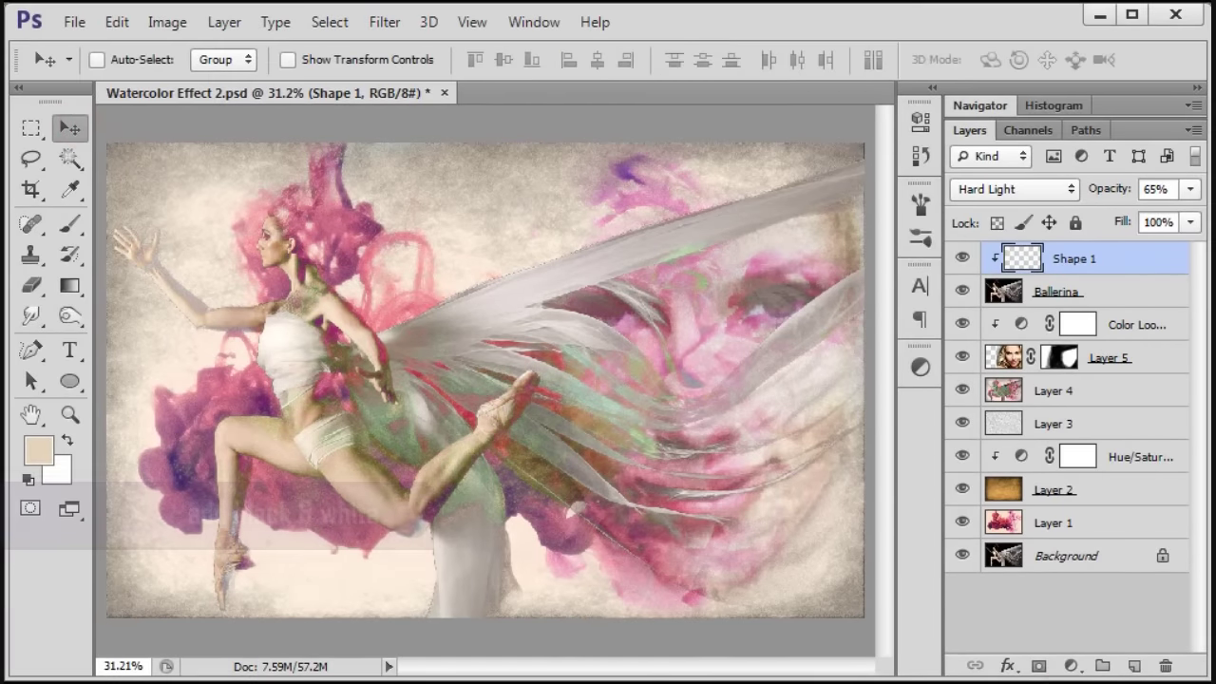
Step: Add a Black & White adjustment clipped to Shape 1, using the Green Filter preset
click(1071, 665)
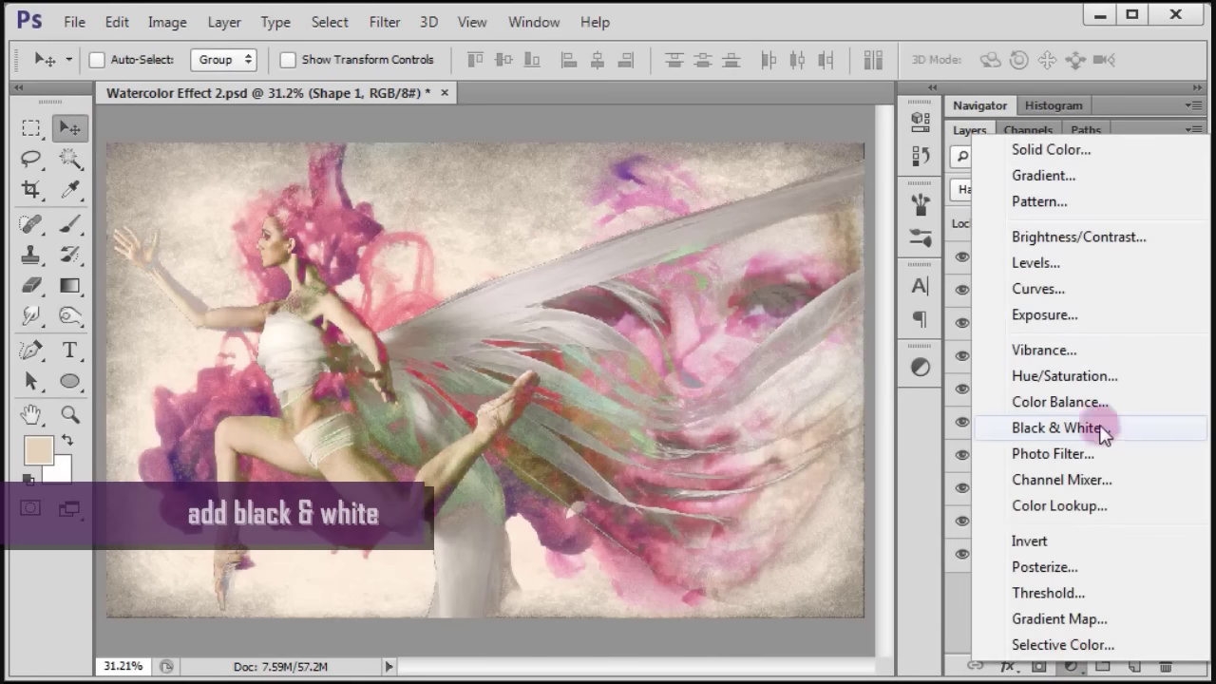
click(1102, 429)
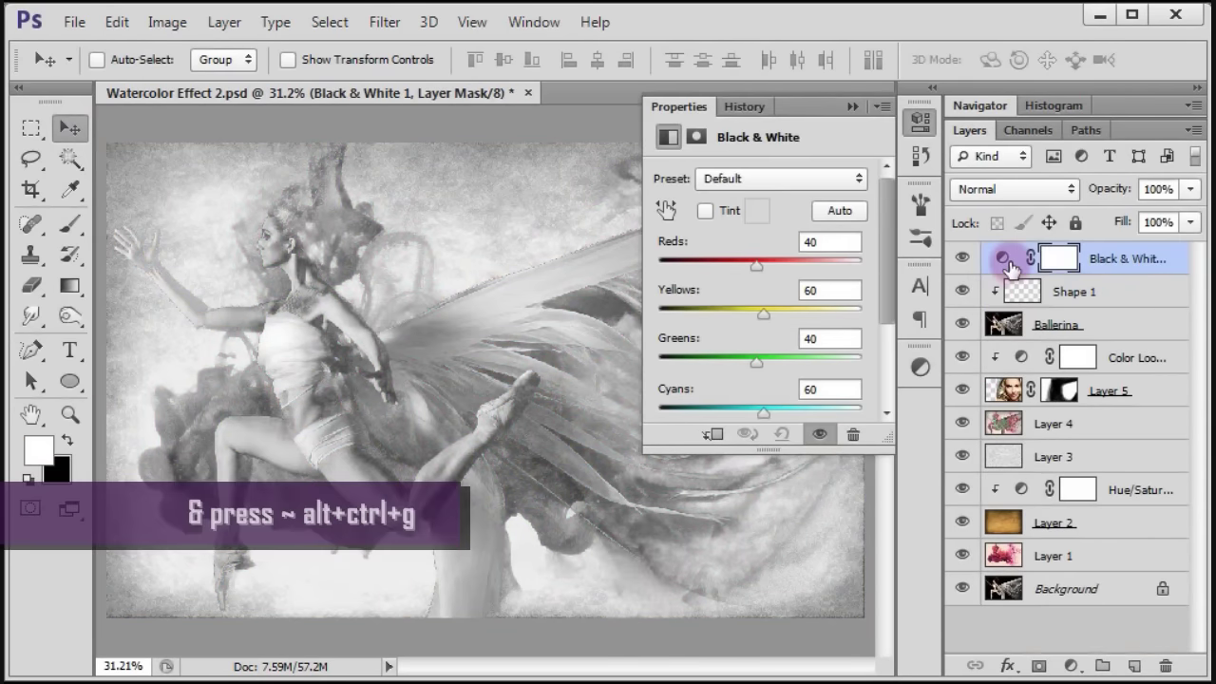
key(ctrl+alt+g)
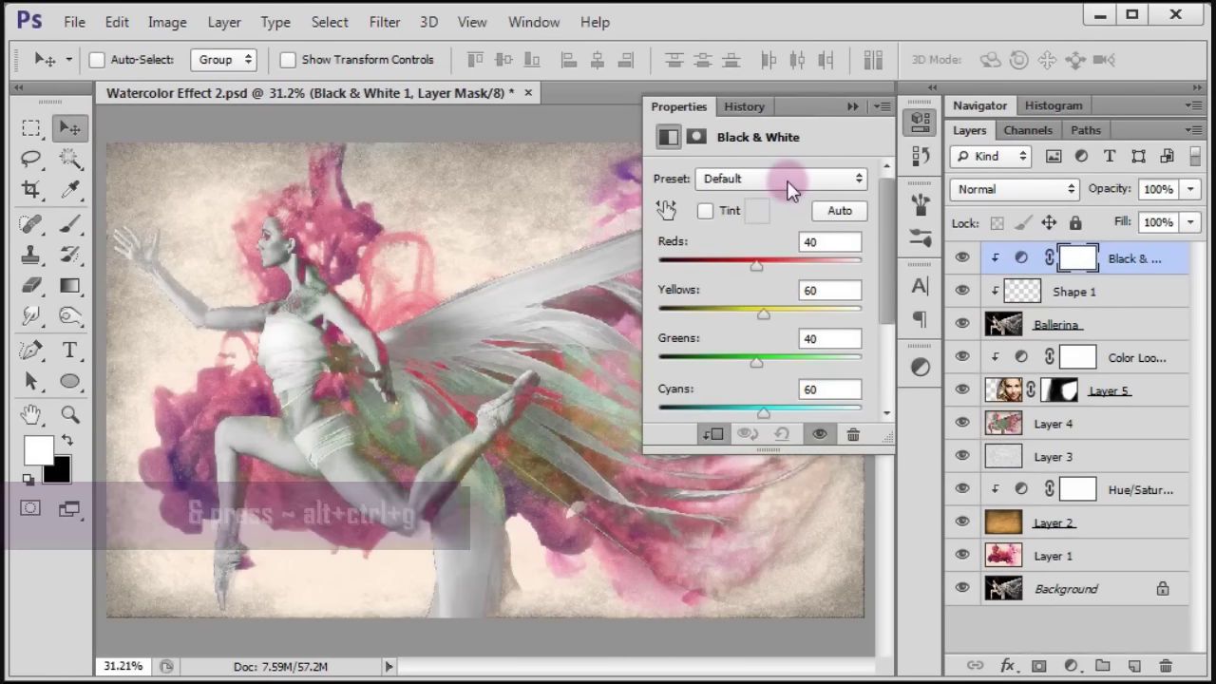
click(788, 179)
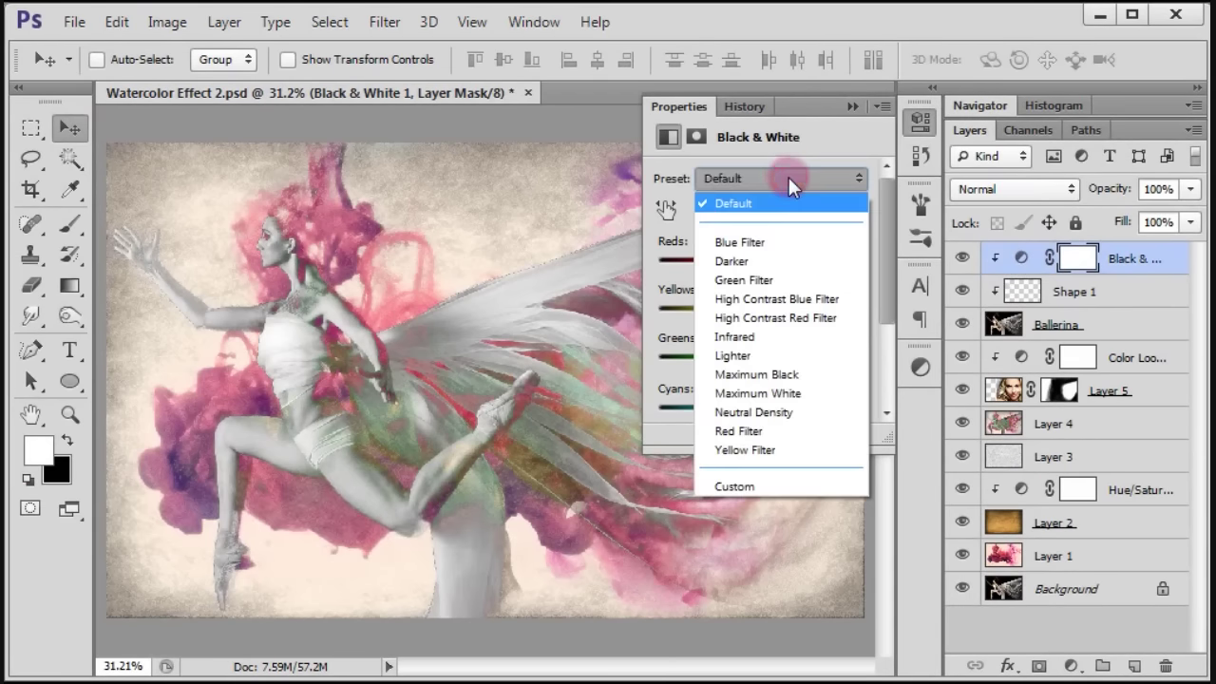
click(803, 279)
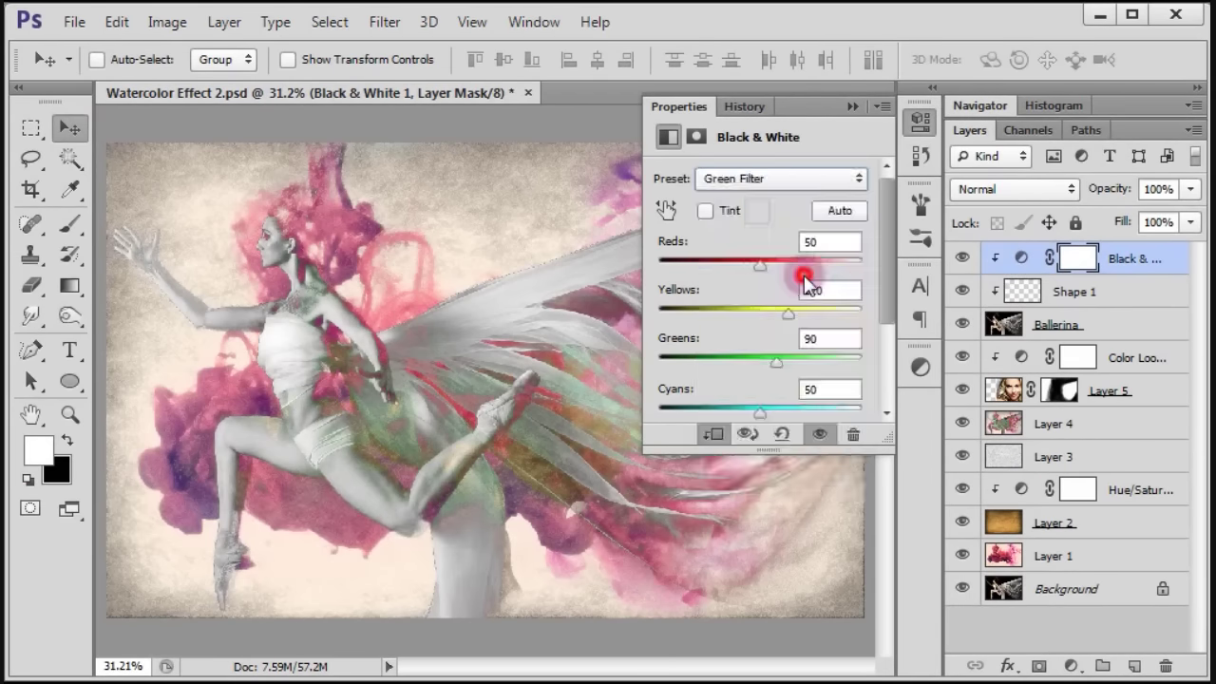
Step: Set the Black & White layer's blend mode to Luminosity
click(849, 105)
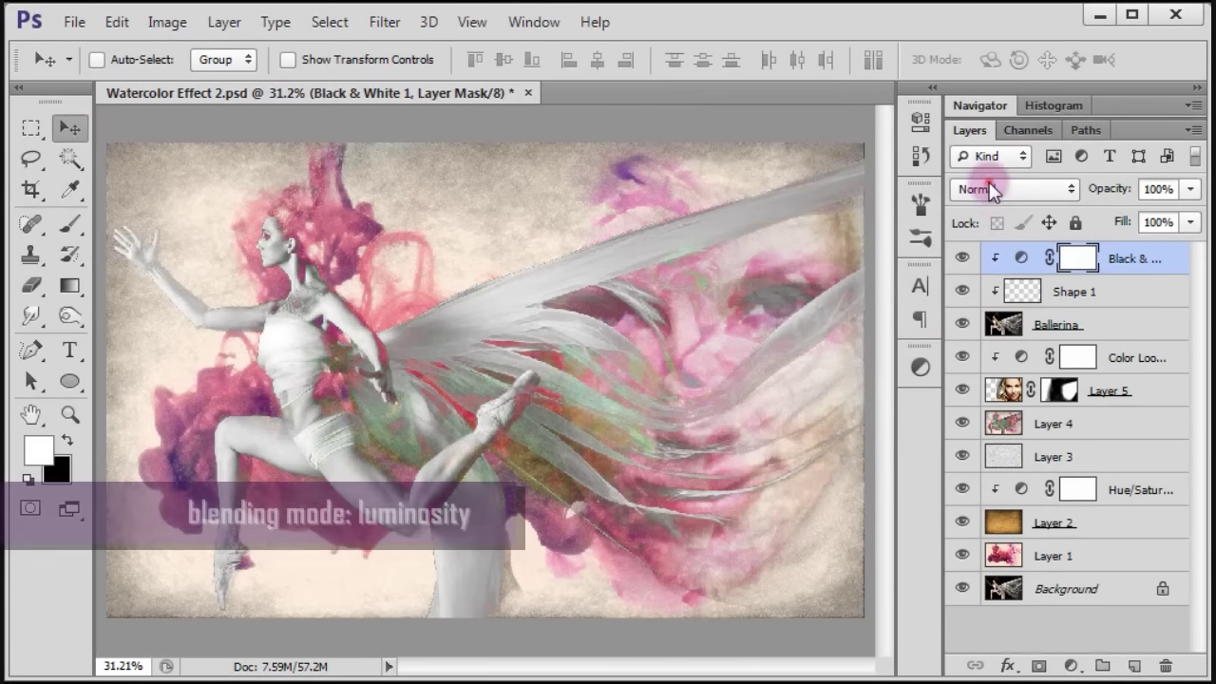
click(989, 185)
click(1002, 483)
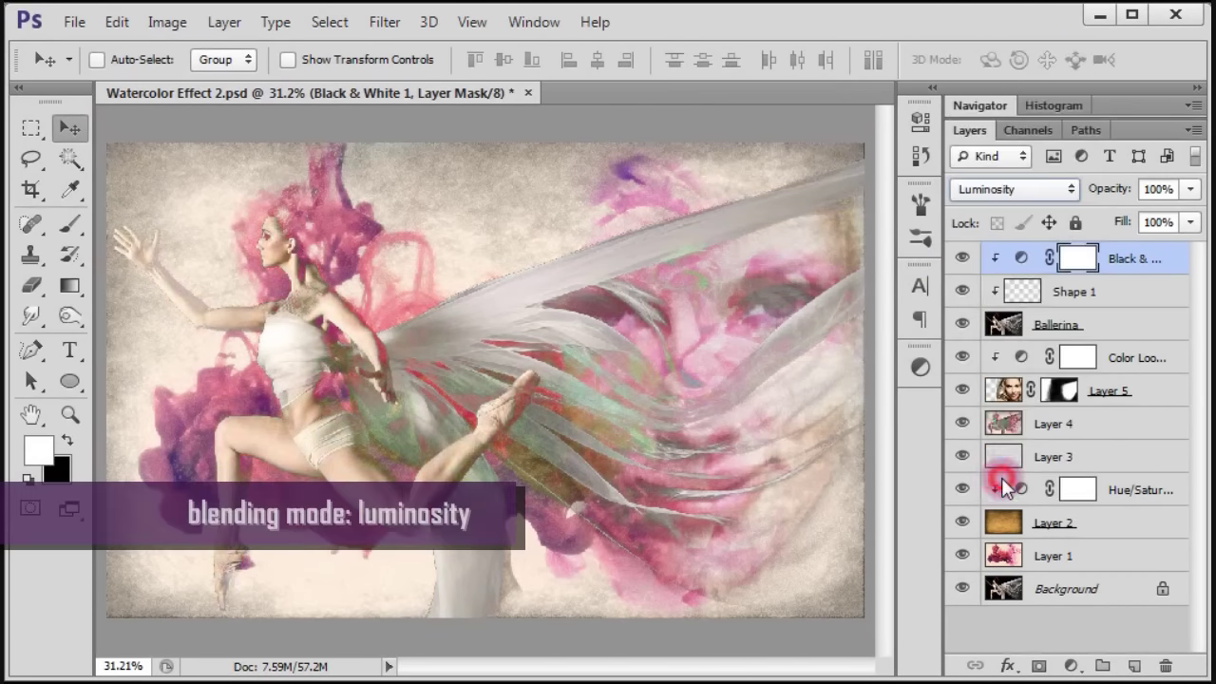
click(964, 255)
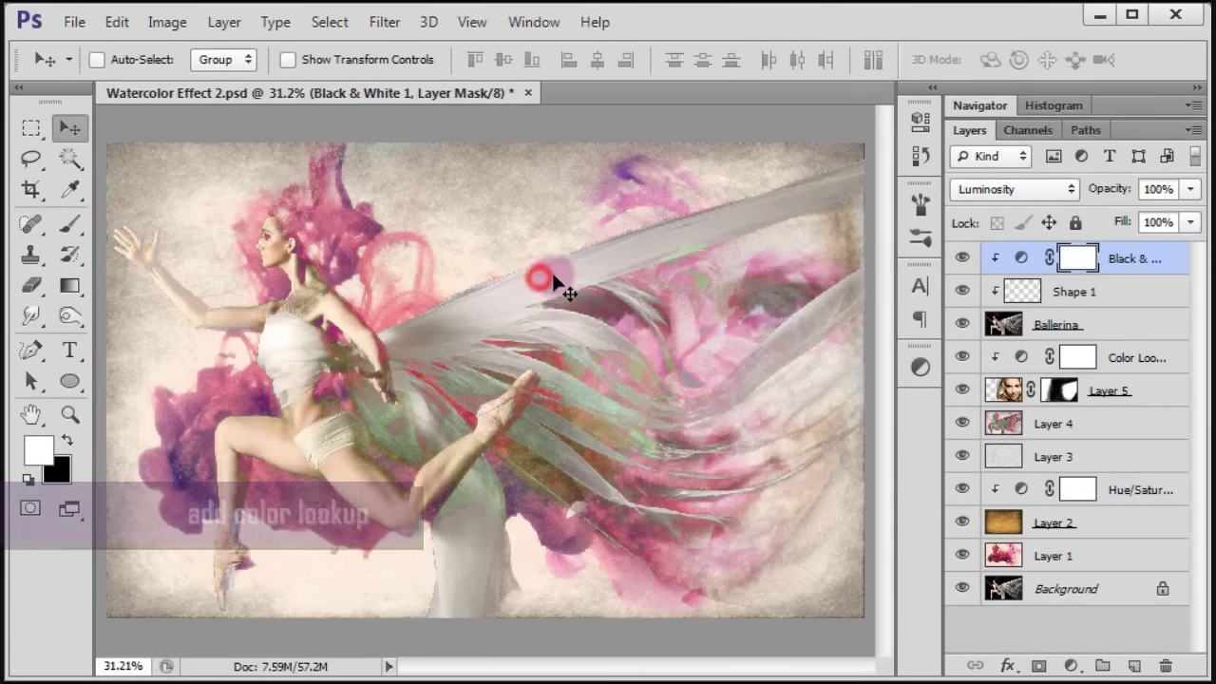
Step: Add a Color Lookup adjustment layer using the 3Strip.look 3DLUT file
click(1072, 666)
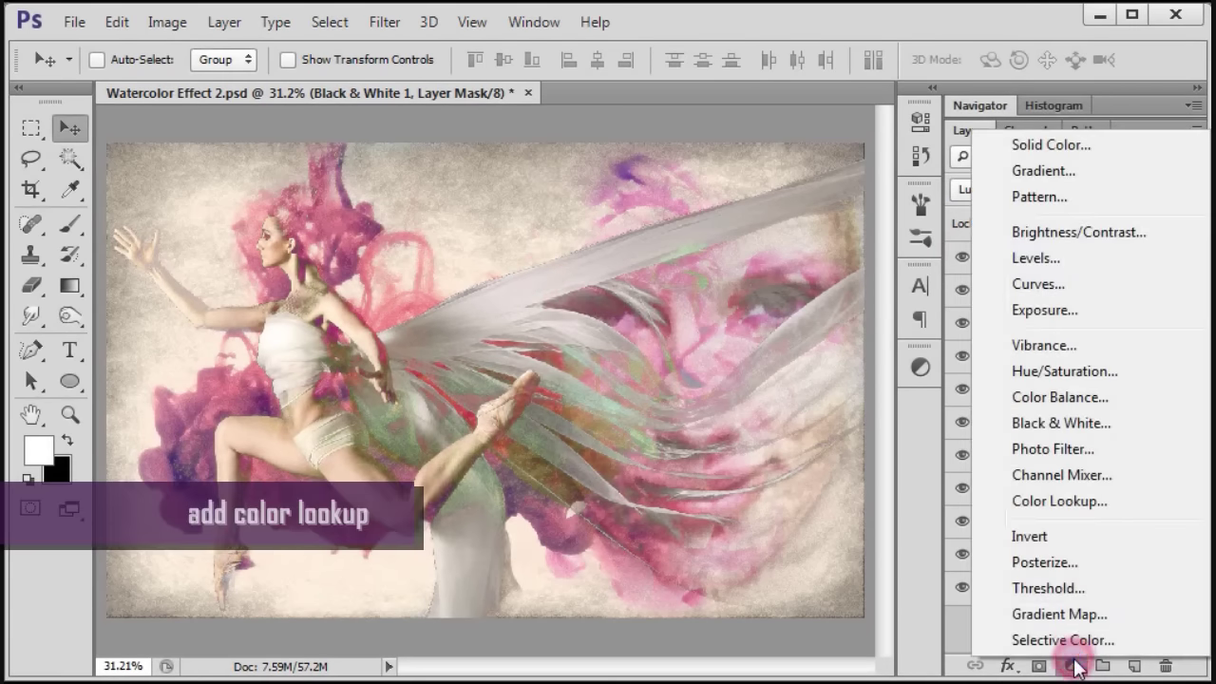
click(1045, 503)
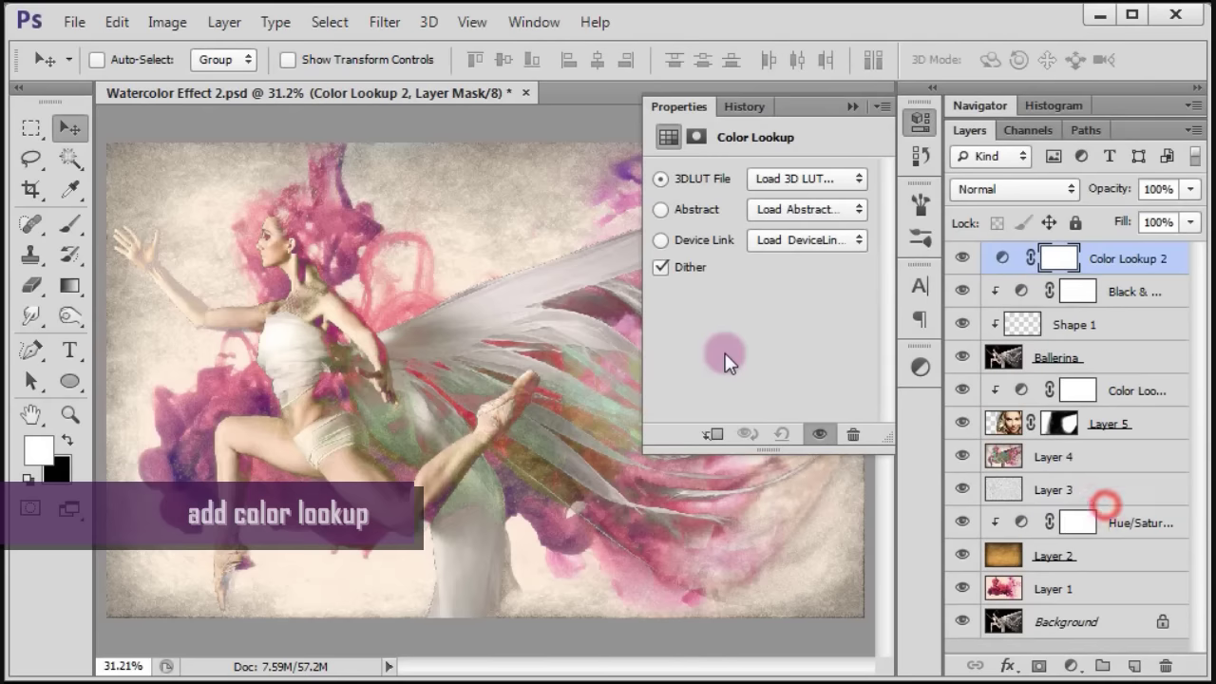
click(796, 178)
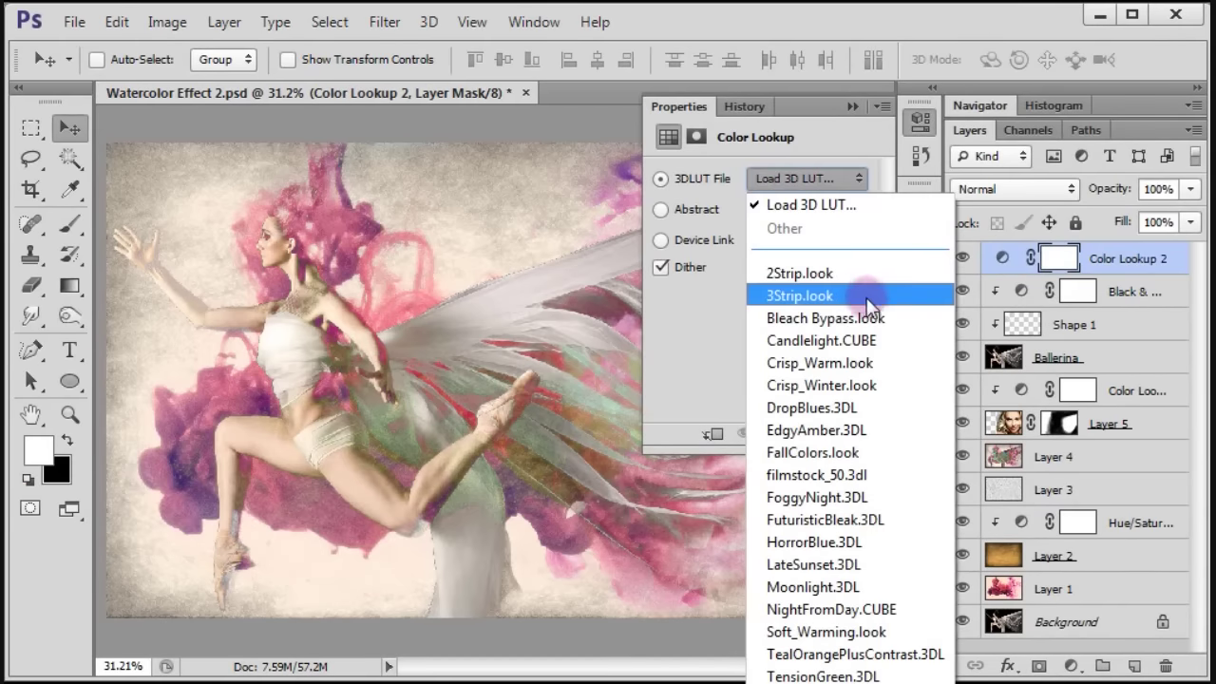
click(866, 298)
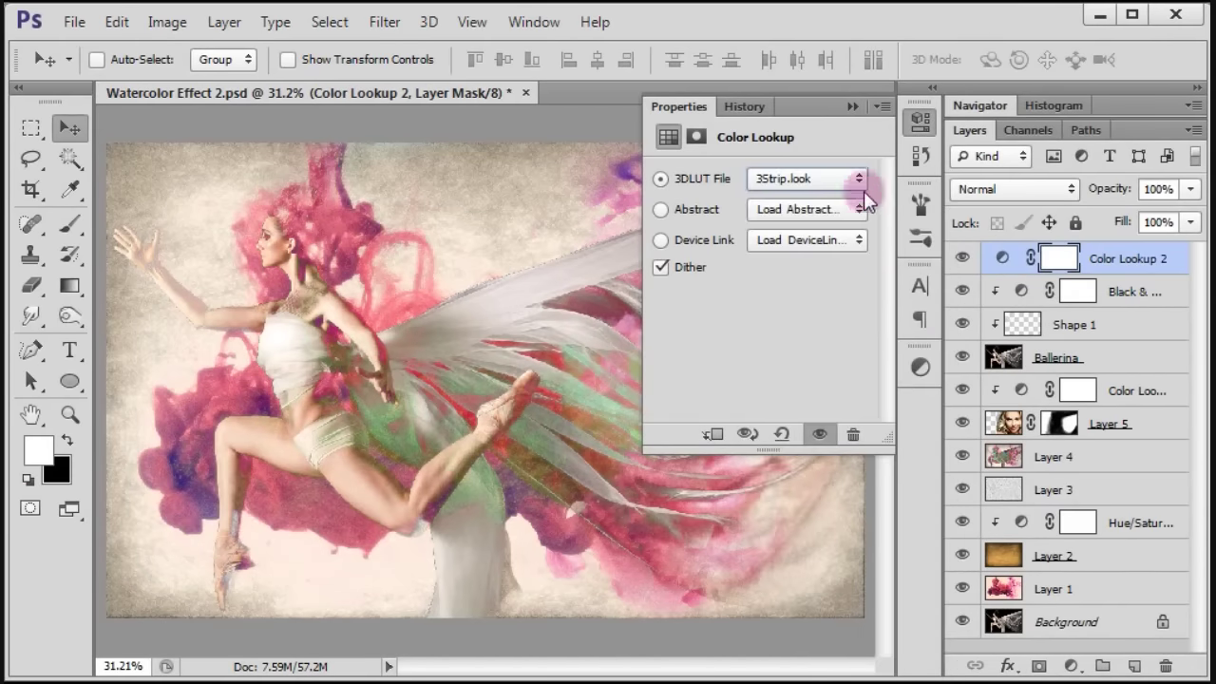
click(855, 106)
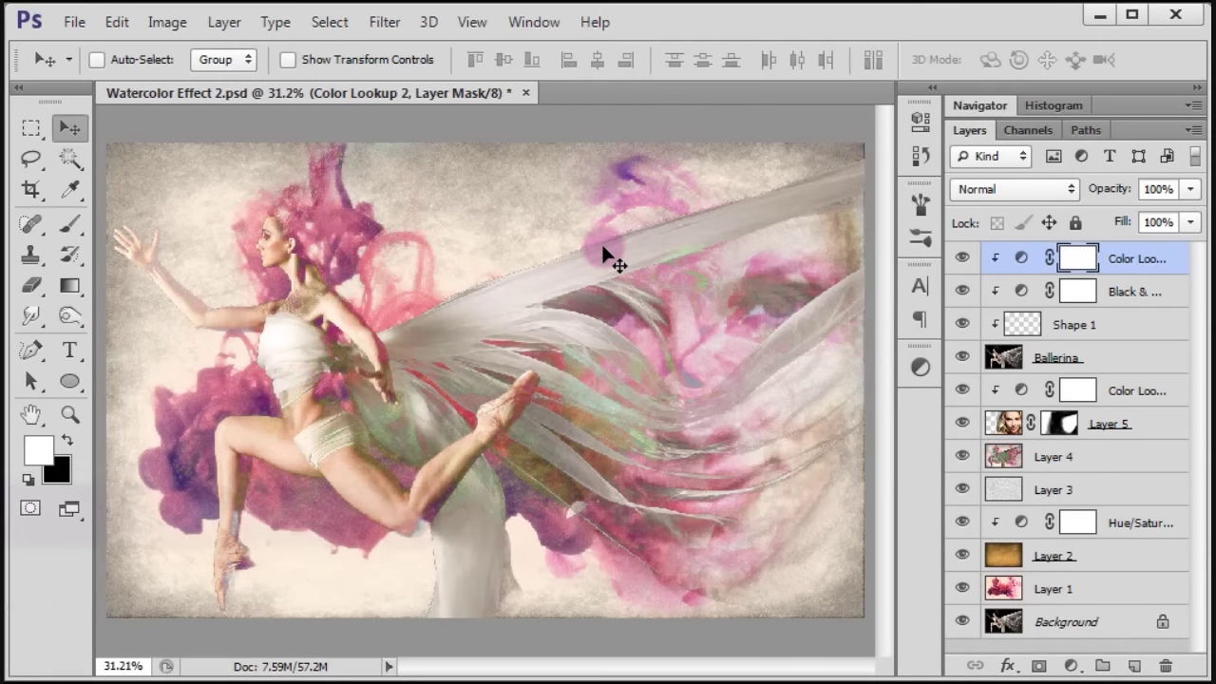
Step: Add a second Black & White adjustment layer with the Default preset
click(1082, 666)
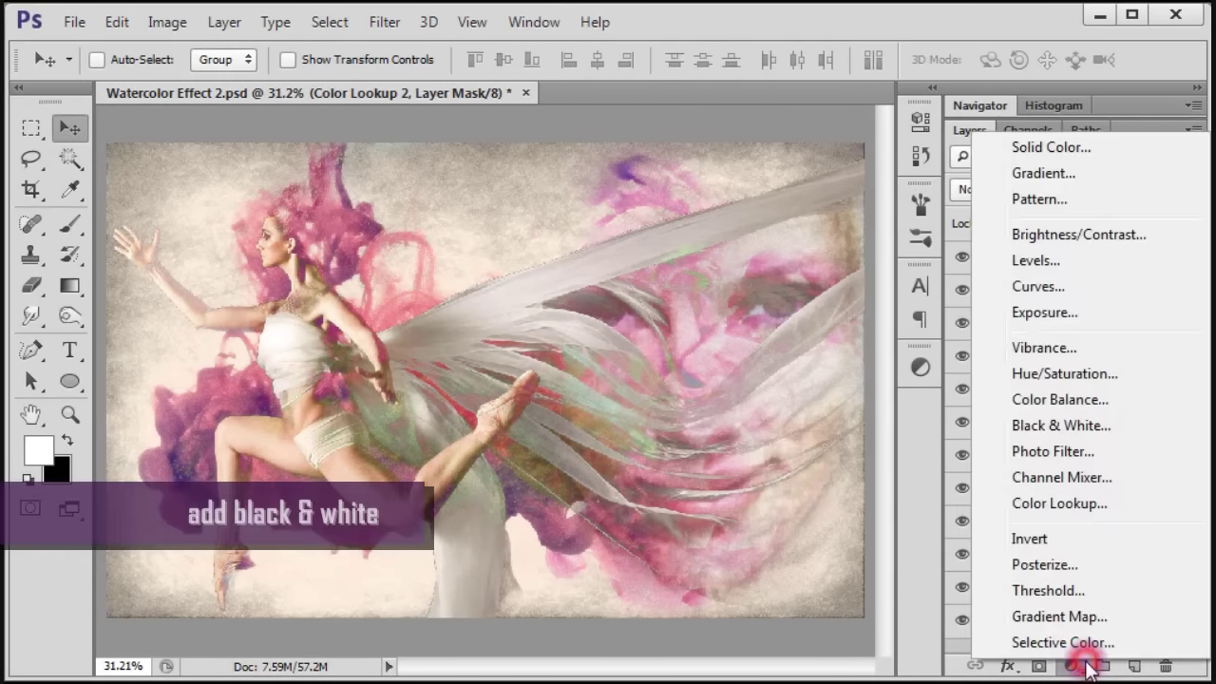
click(1097, 425)
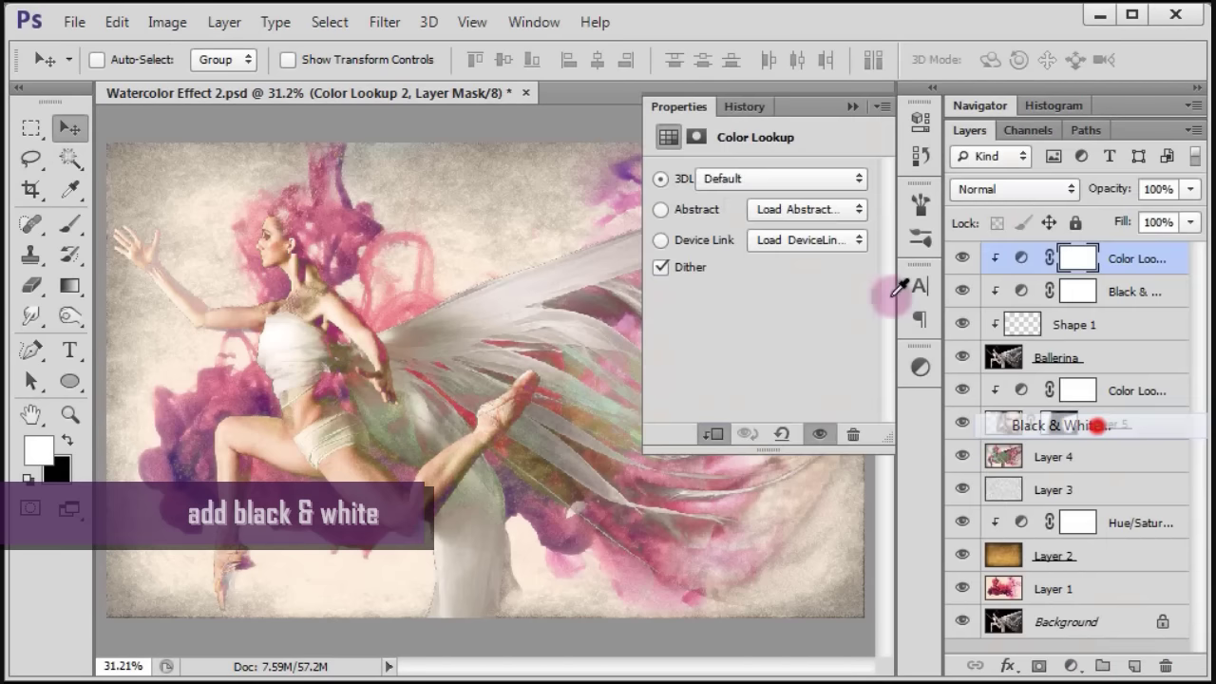
click(788, 181)
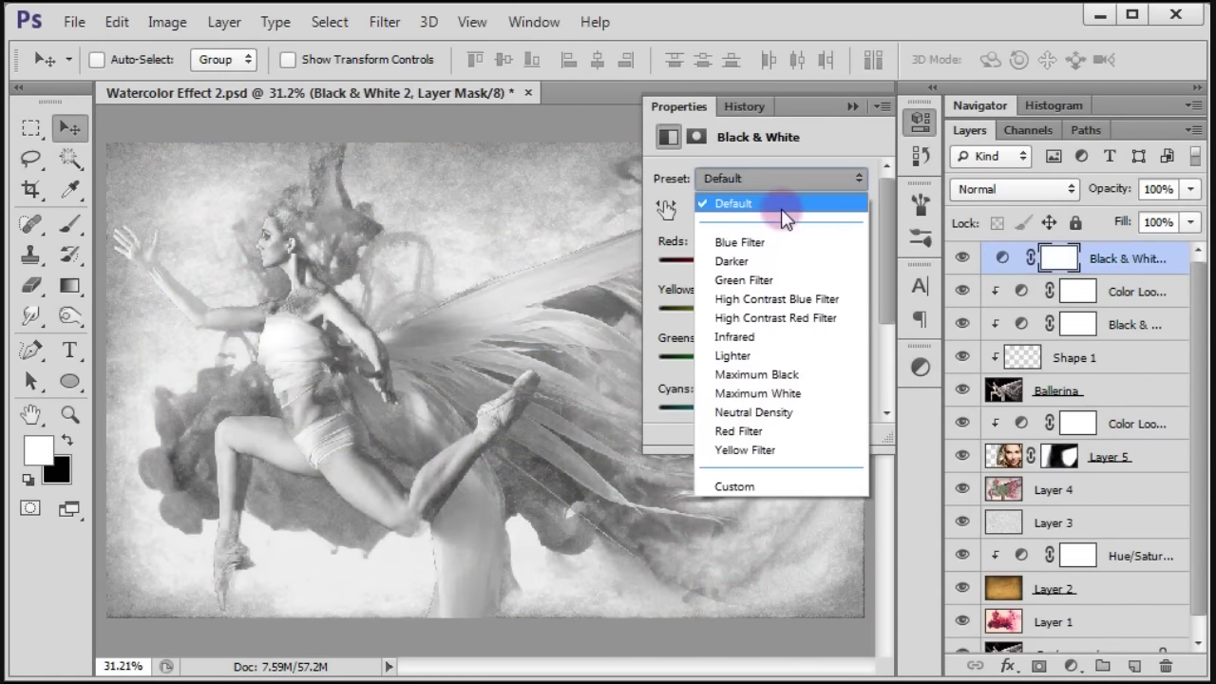
click(781, 209)
click(845, 107)
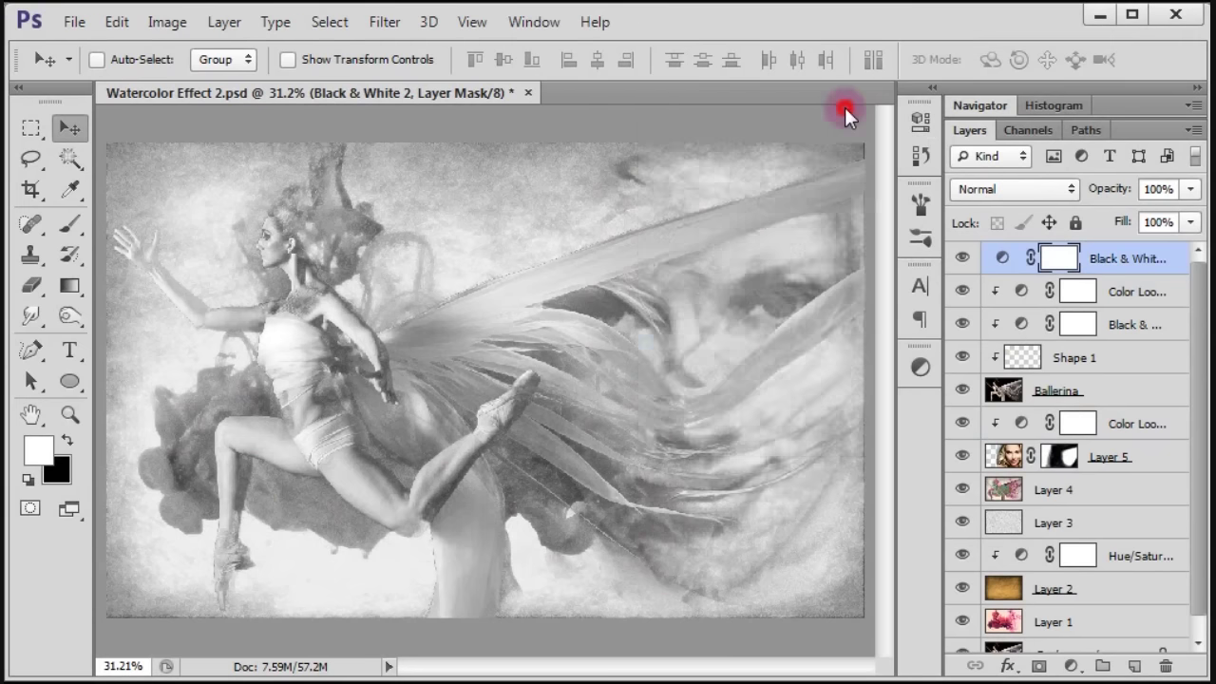
Step: Blend Black & White 2 in Multiply mode at 25% opacity
click(1004, 197)
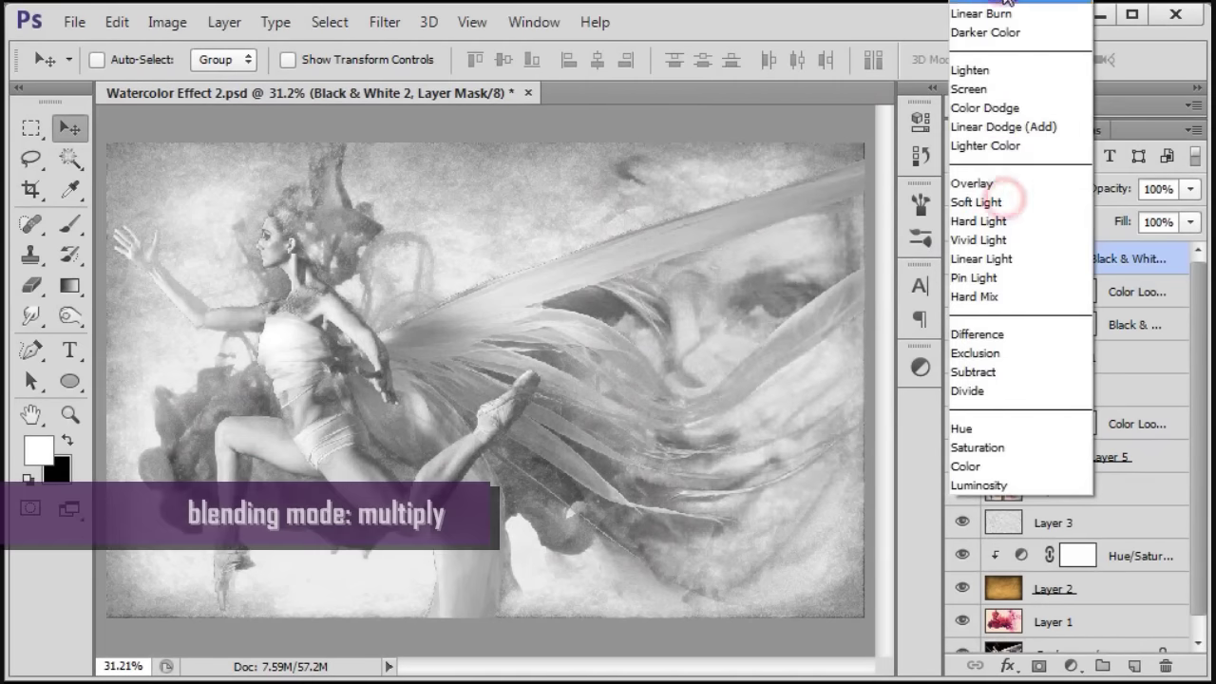
click(988, 5)
click(1161, 190)
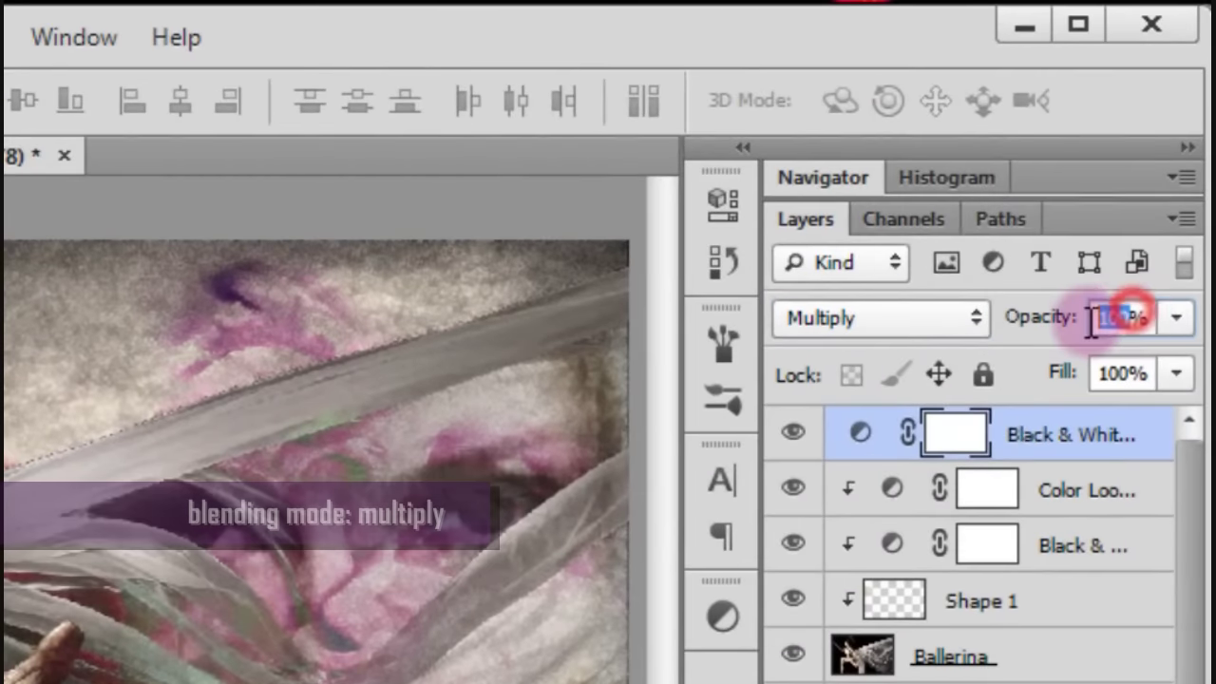
text(25)
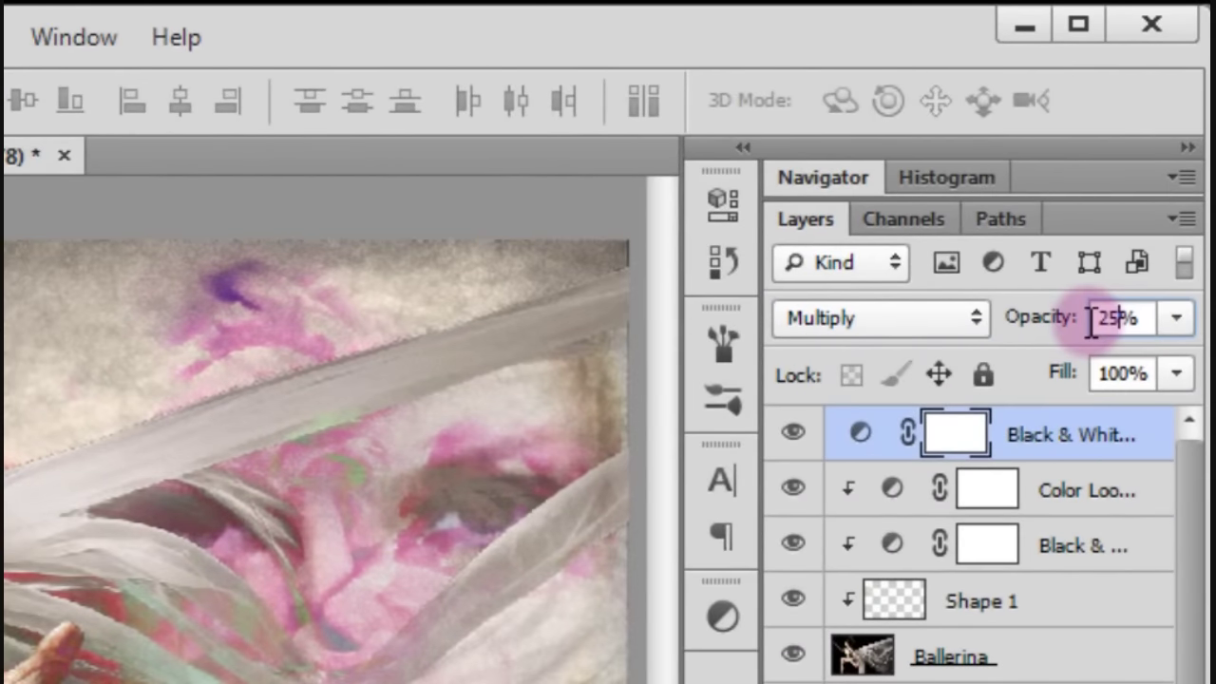
double_click(1150, 317)
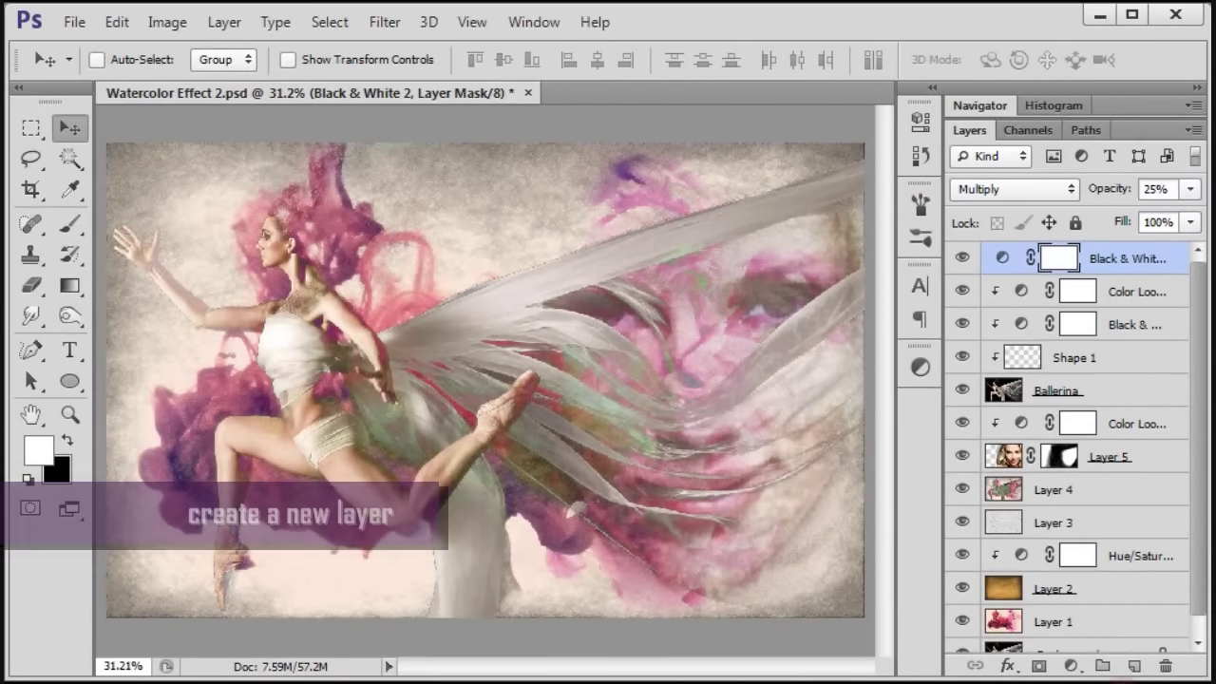
Step: Create an empty Layer 6 blending in Color mode at 30% opacity
click(1134, 666)
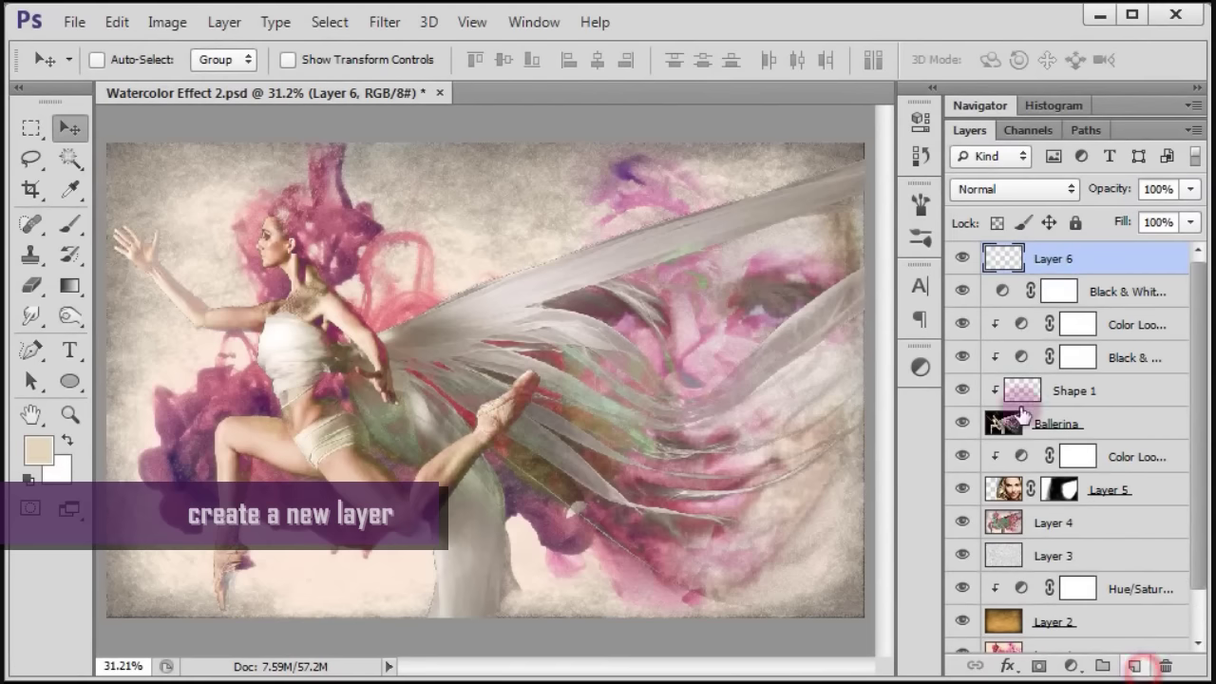
click(1001, 190)
click(1036, 465)
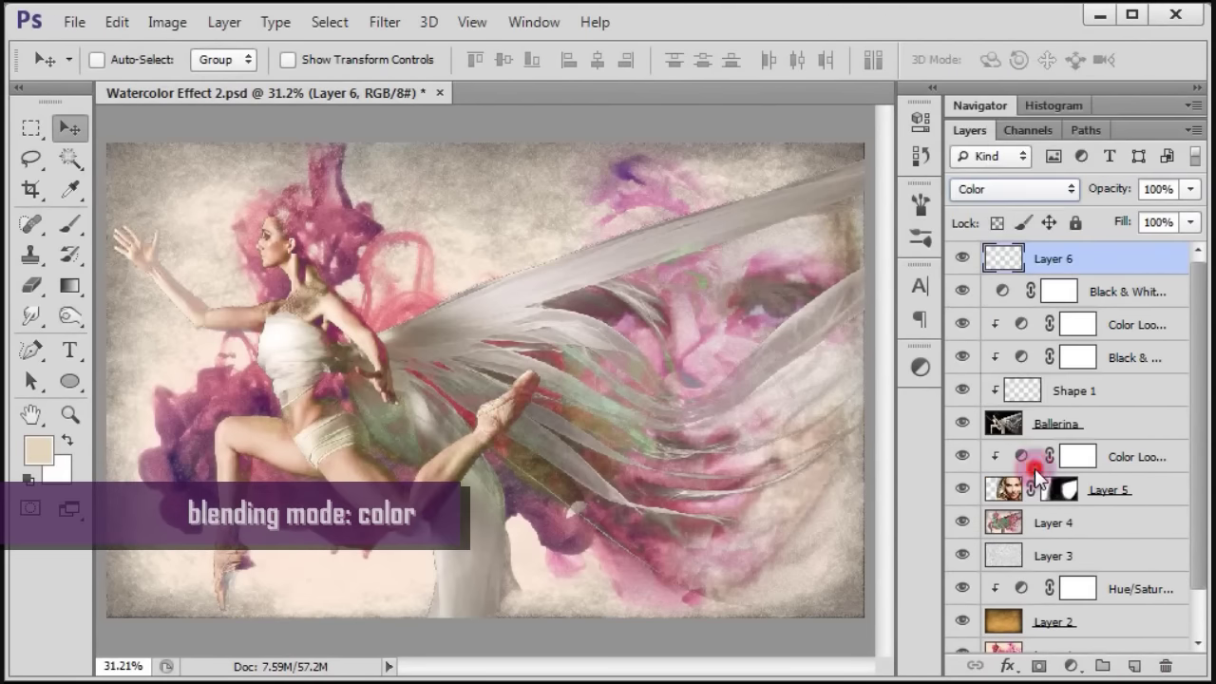
click(1176, 188)
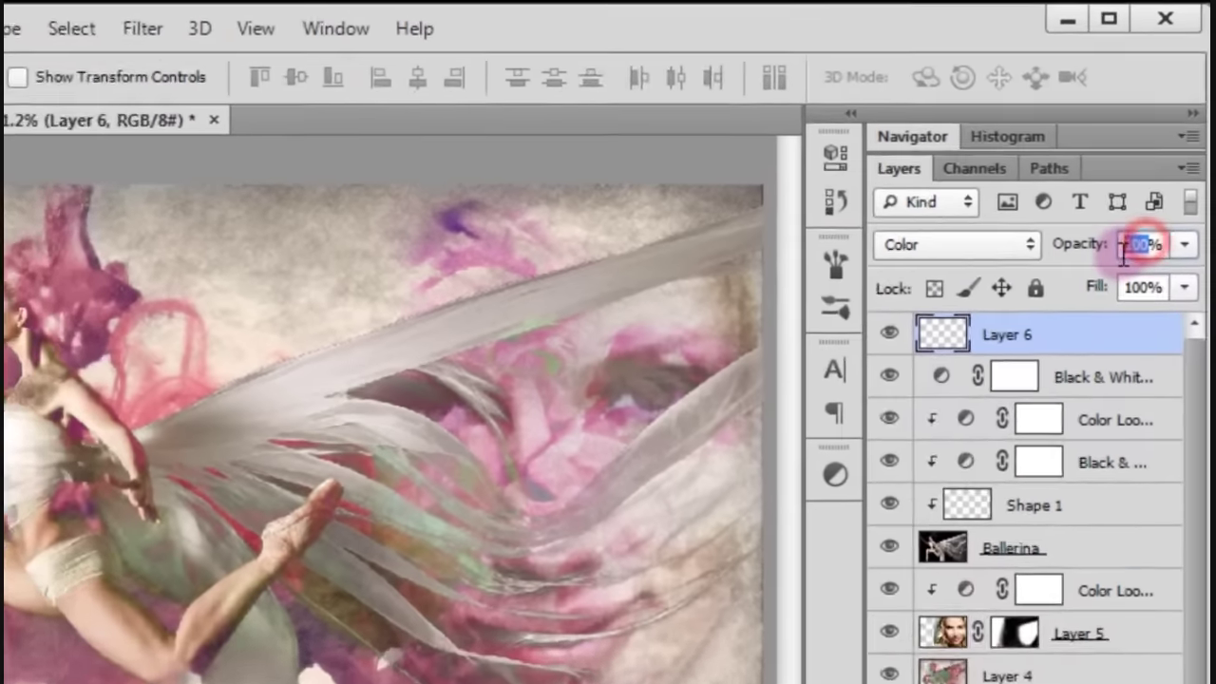
text(30)
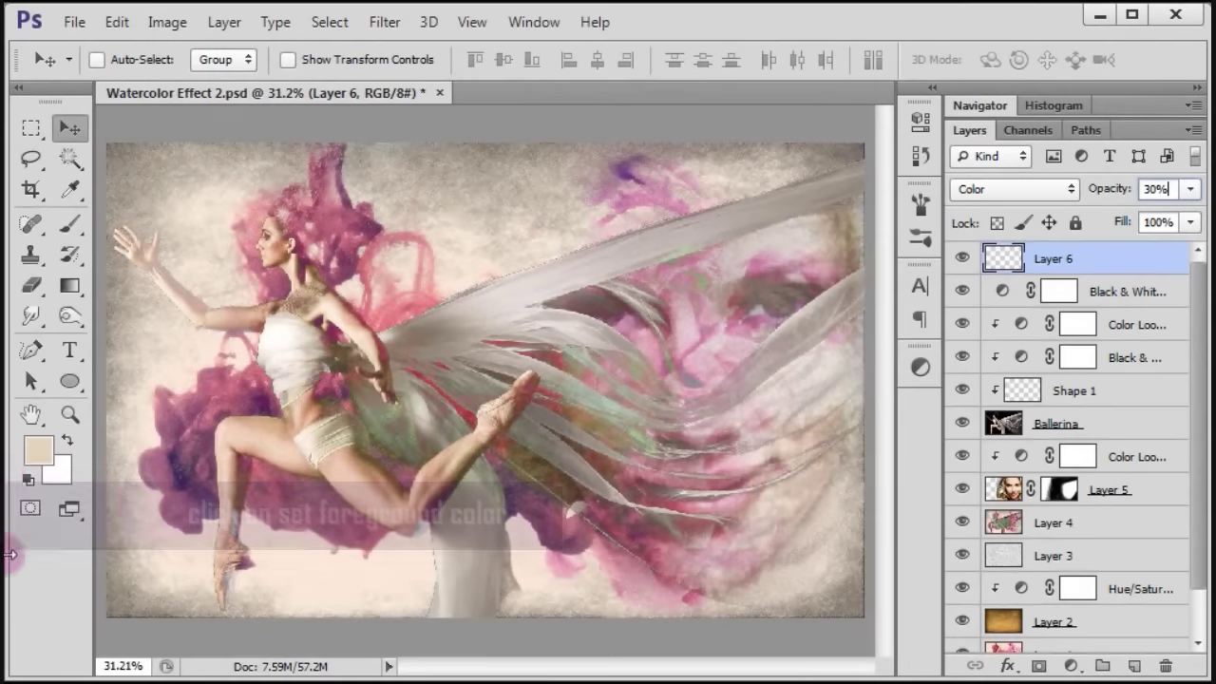
Step: Set the foreground colour to red #c13149
click(45, 460)
double_click(631, 495)
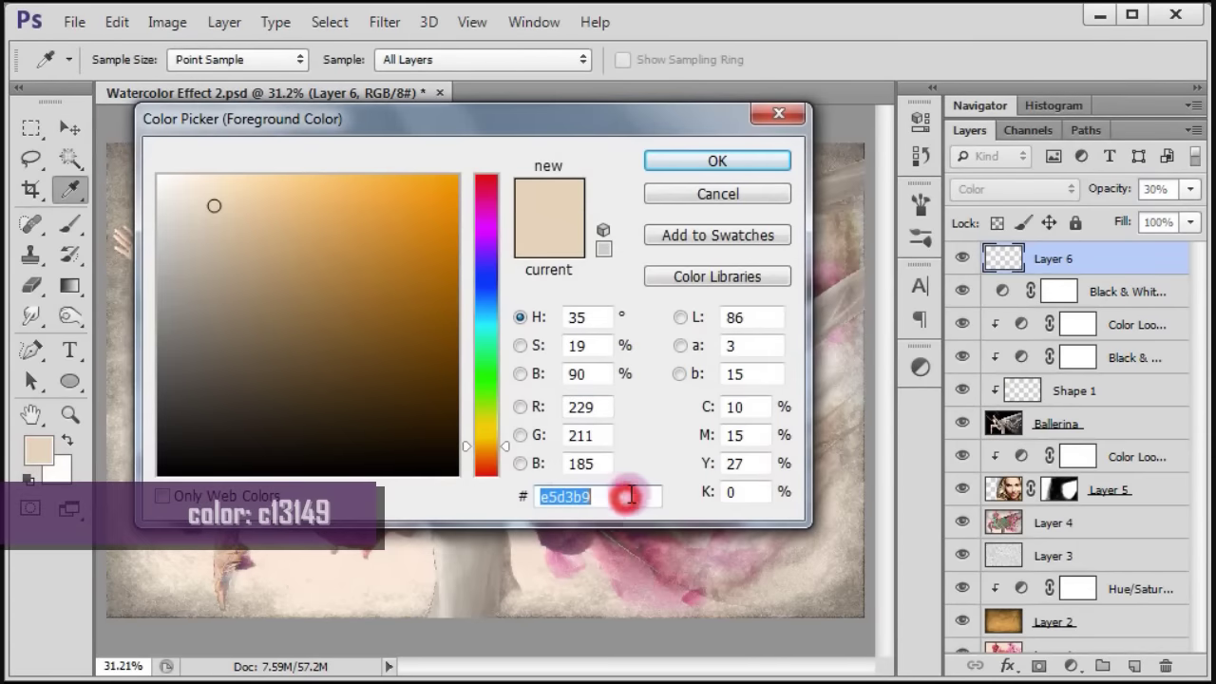
text(c13149)
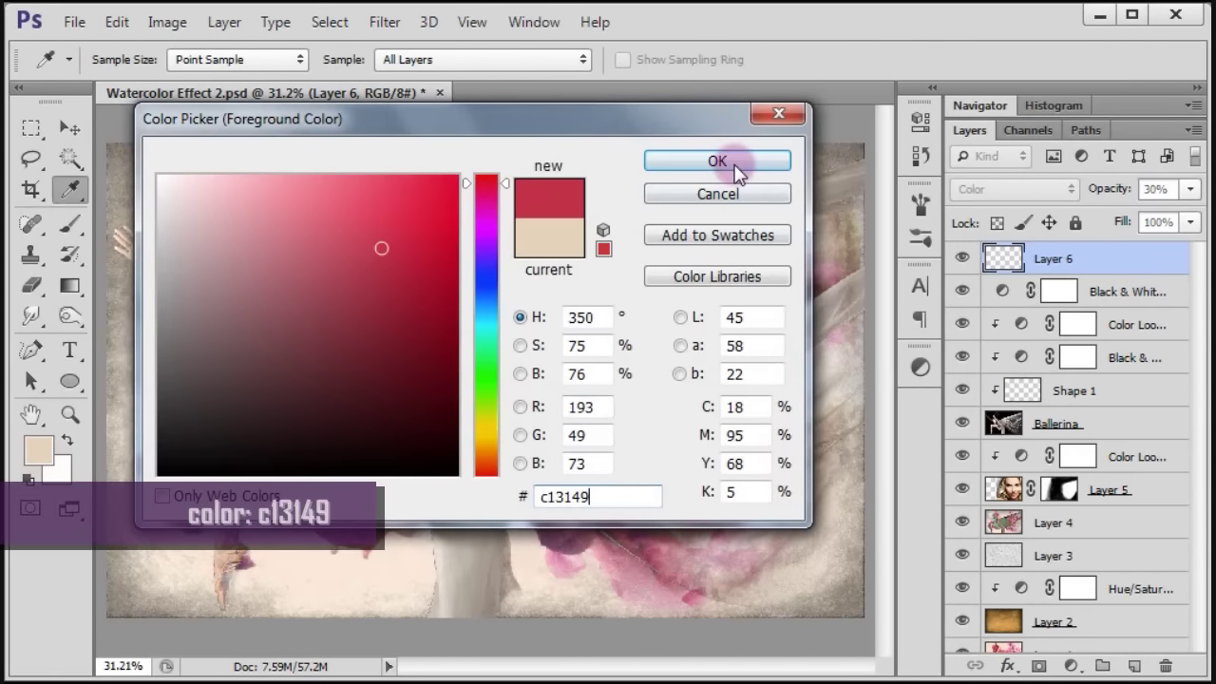
click(736, 164)
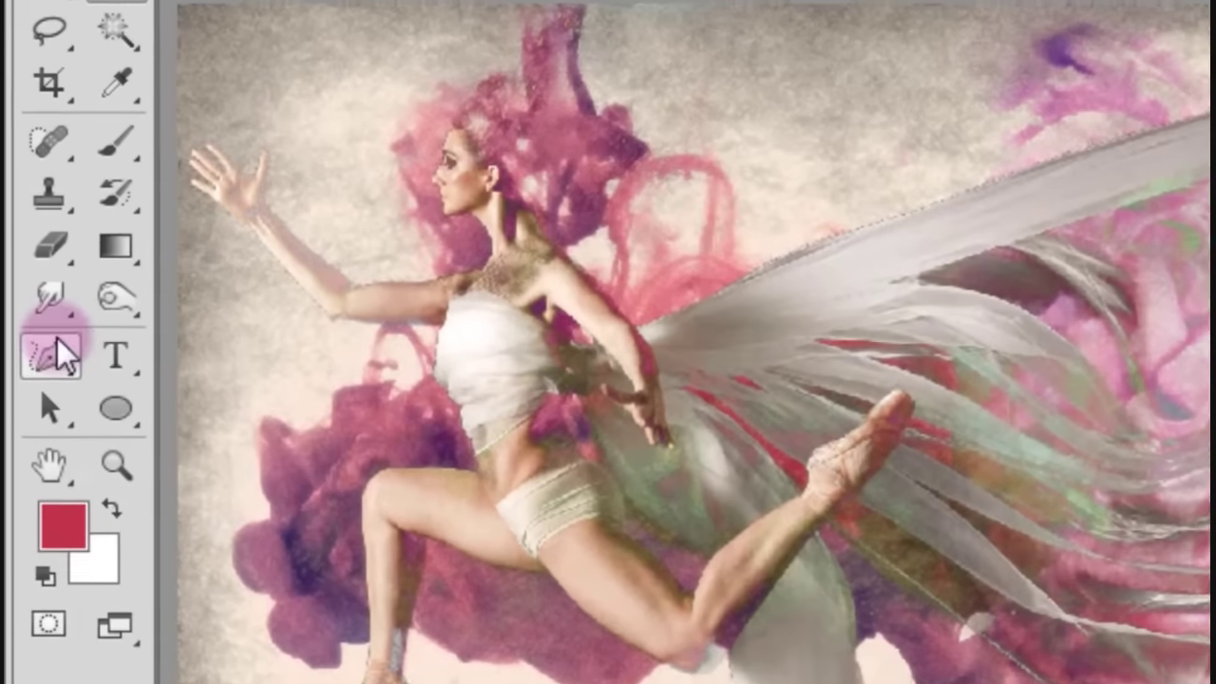
Step: Draw a closed Freeform Pen shape around the wing area between arm and leg
right_click(45, 348)
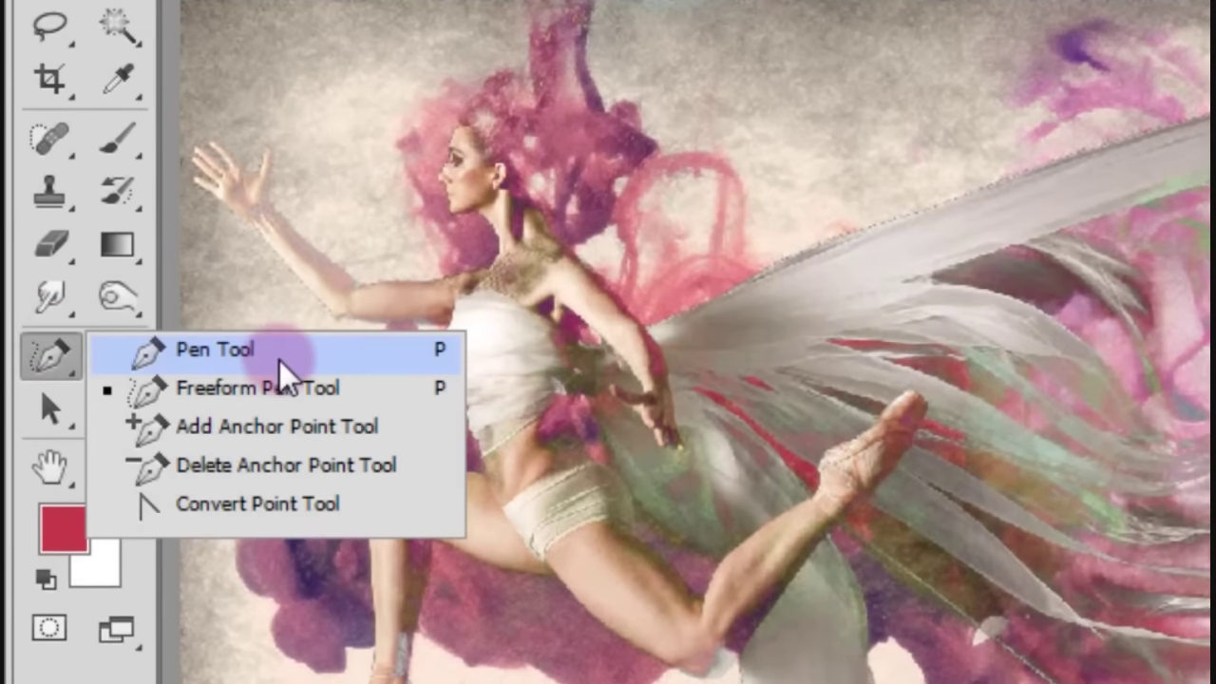
click(304, 389)
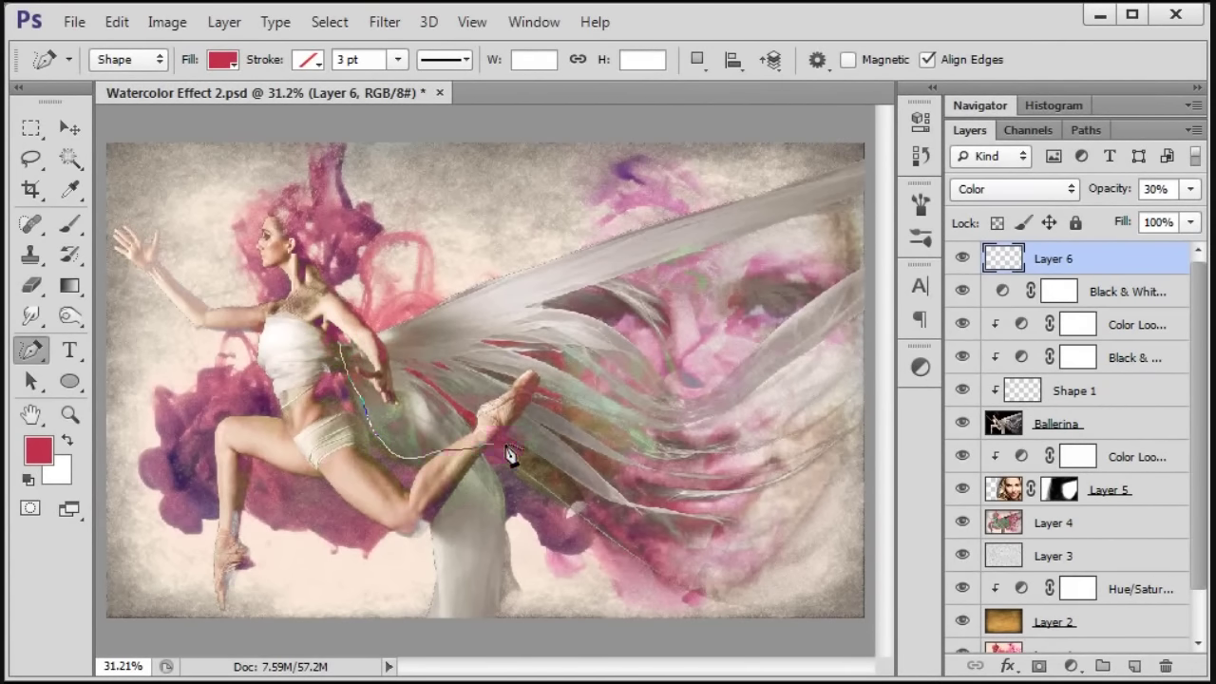
mouse_move(612, 409)
mouse_down()
mouse_move(583, 352)
mouse_move(469, 322)
mouse_up()
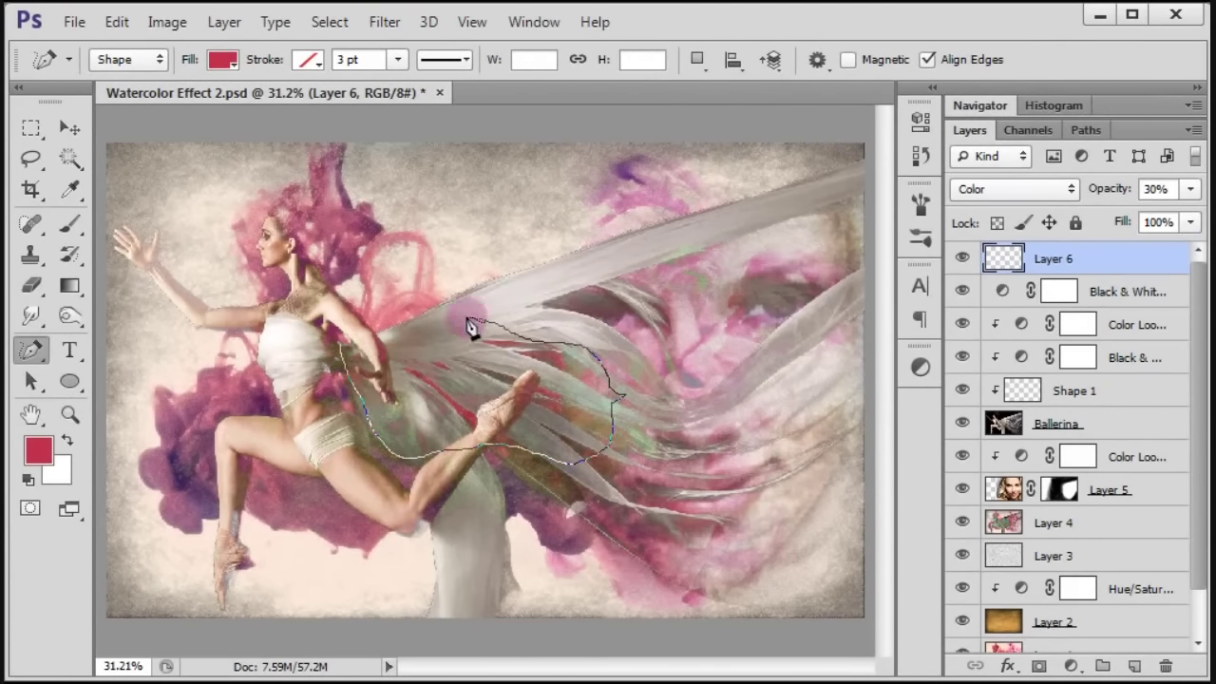
drag(342, 353, 340, 344)
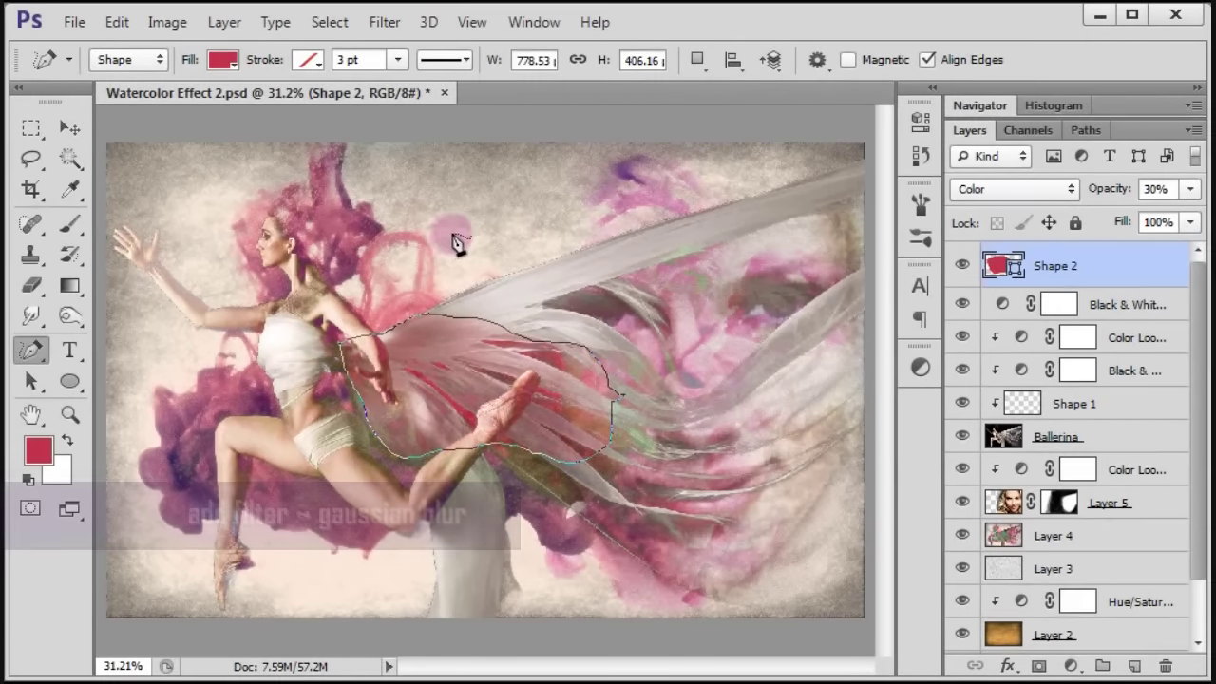
Step: Rasterize Shape 2 and blur it with a 103.4-pixel Gaussian Blur, toggling visibility to compare
click(385, 21)
mouse_move(513, 260)
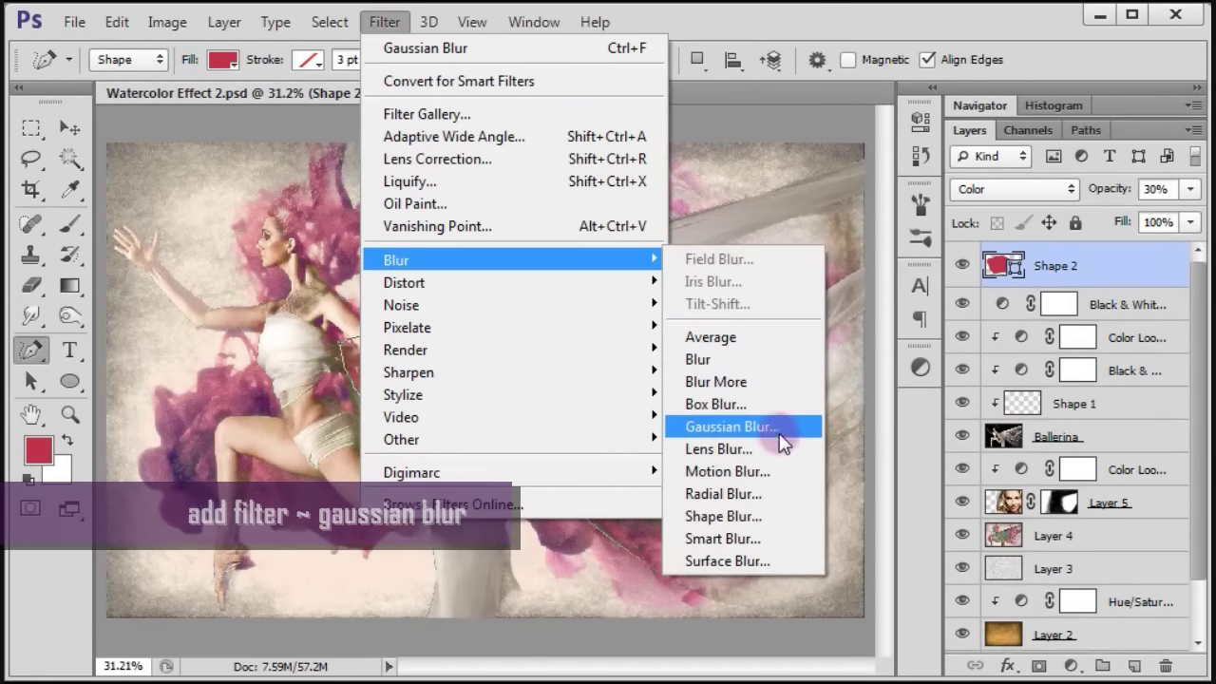
click(772, 427)
click(596, 298)
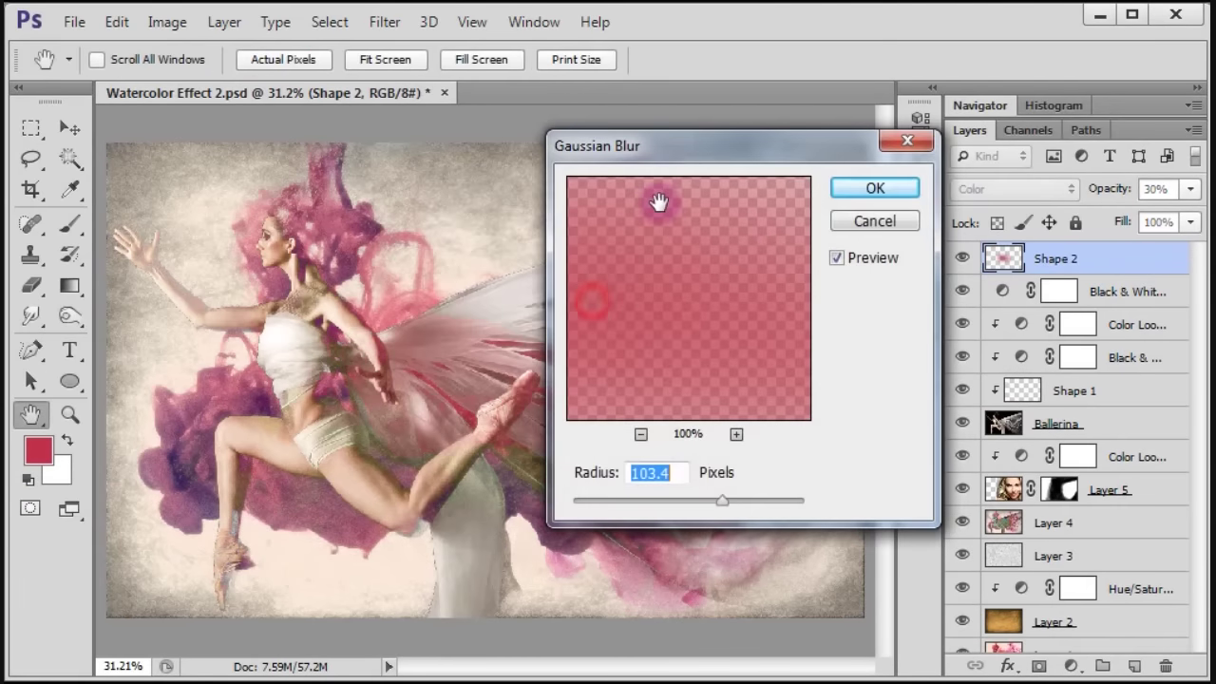
click(874, 188)
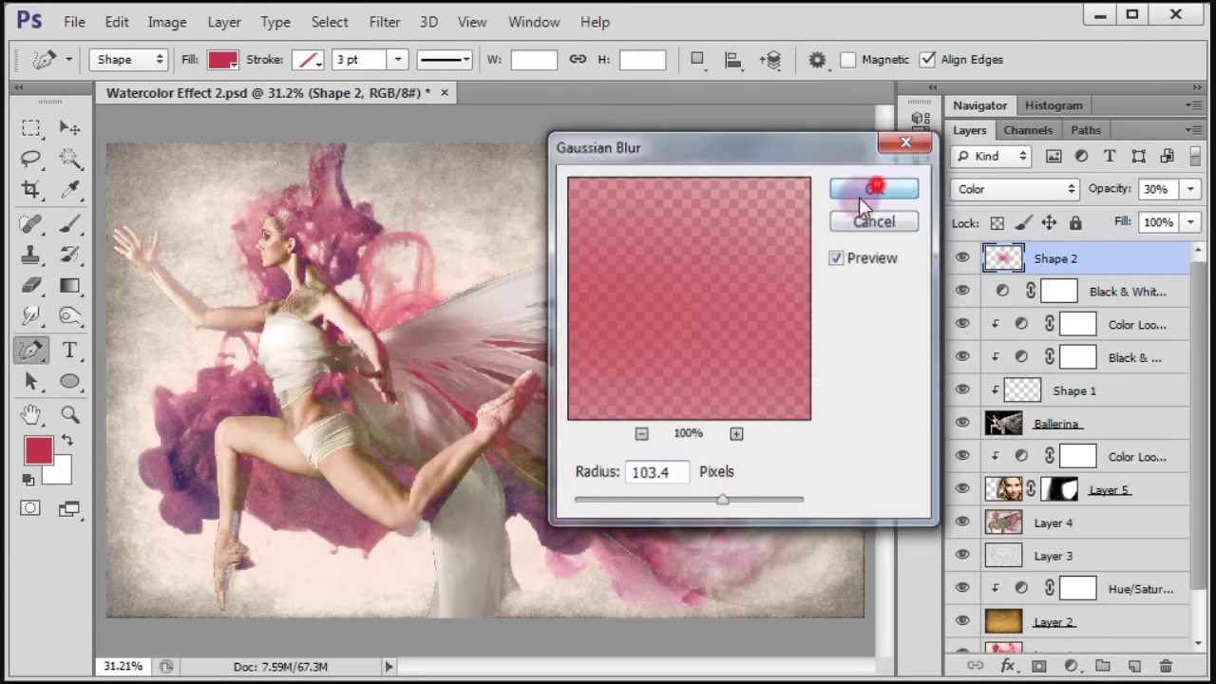
click(962, 261)
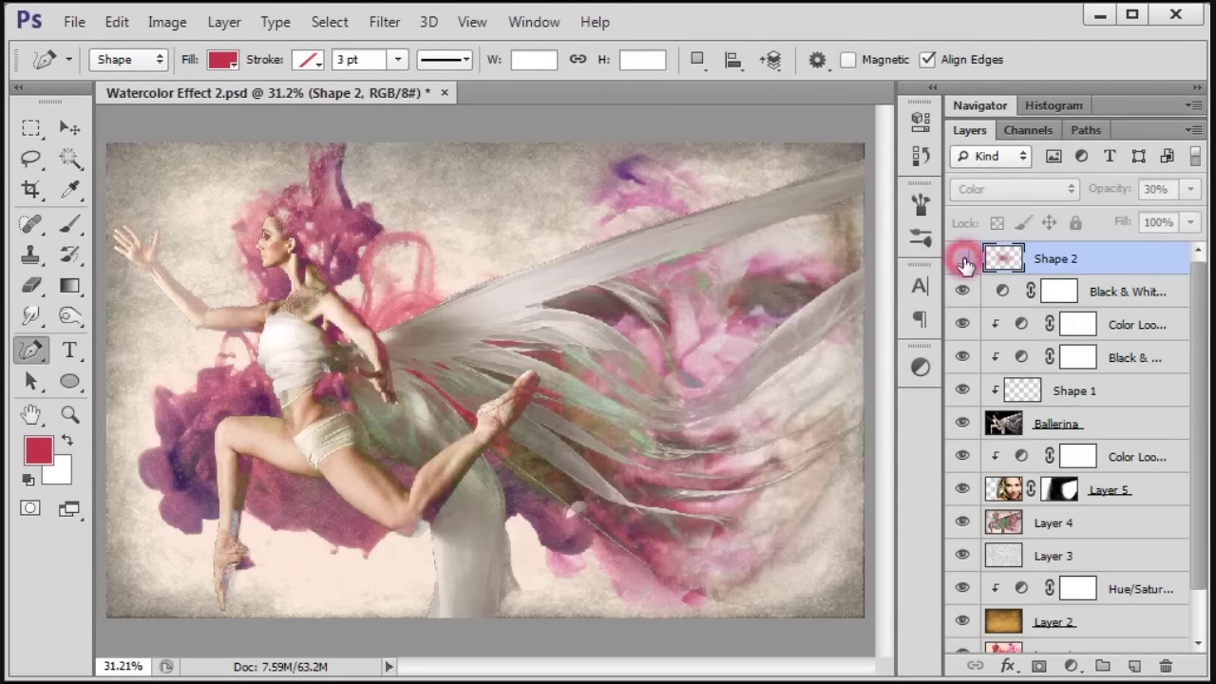
click(963, 259)
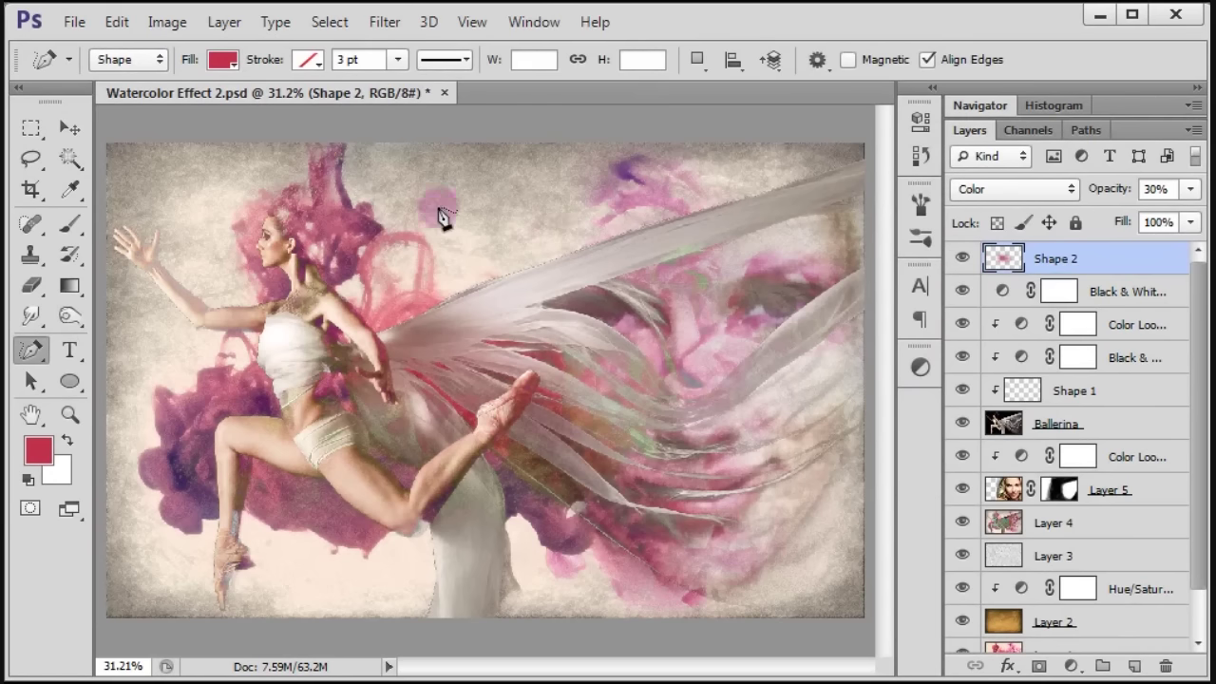
Step: Switch to the Move tool and scroll through the Layers panel
click(80, 126)
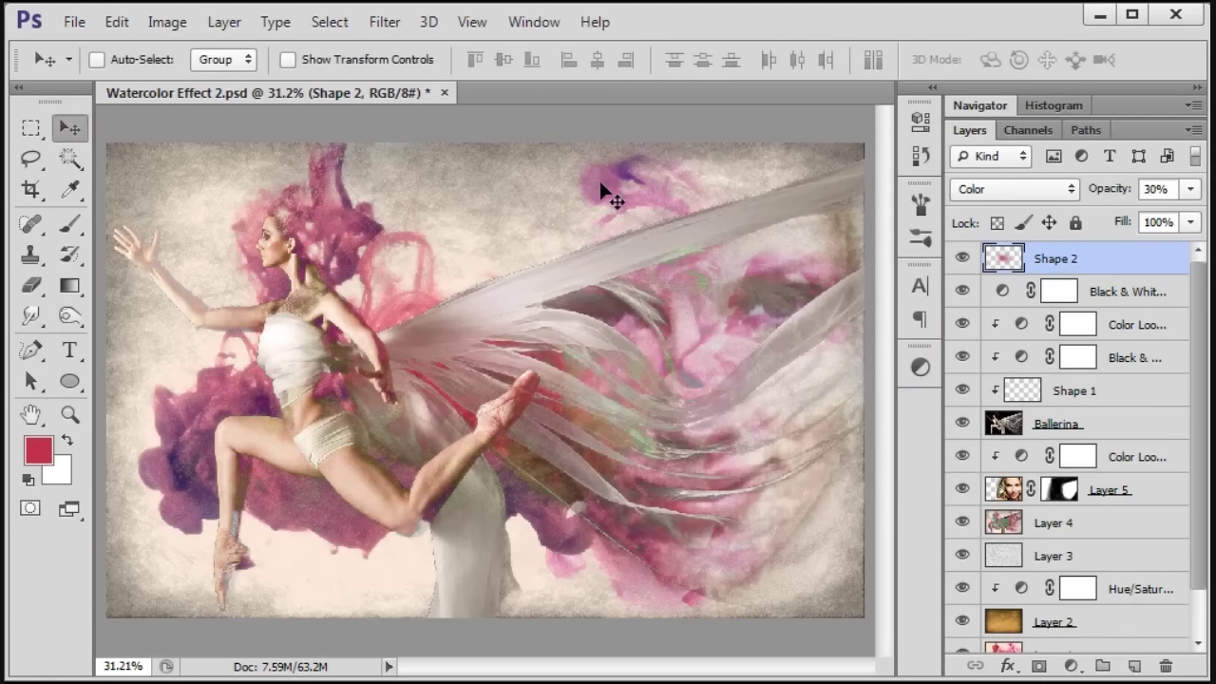
drag(600, 190, 1147, 261)
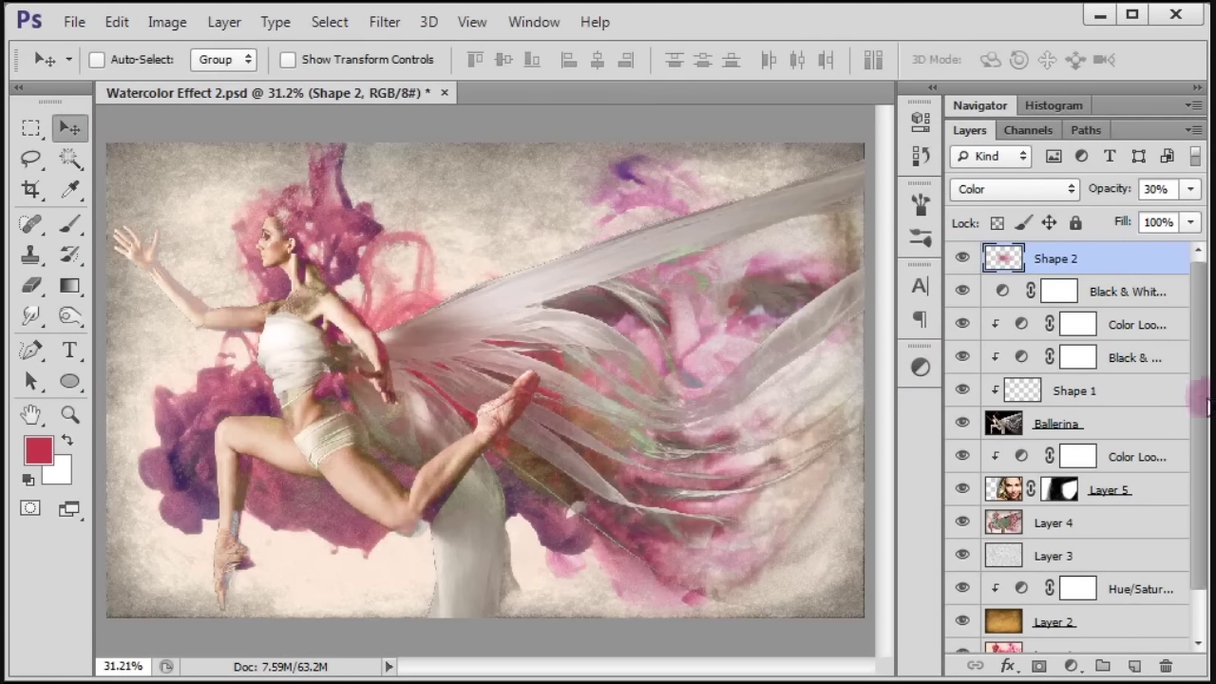
drag(1203, 393, 1205, 558)
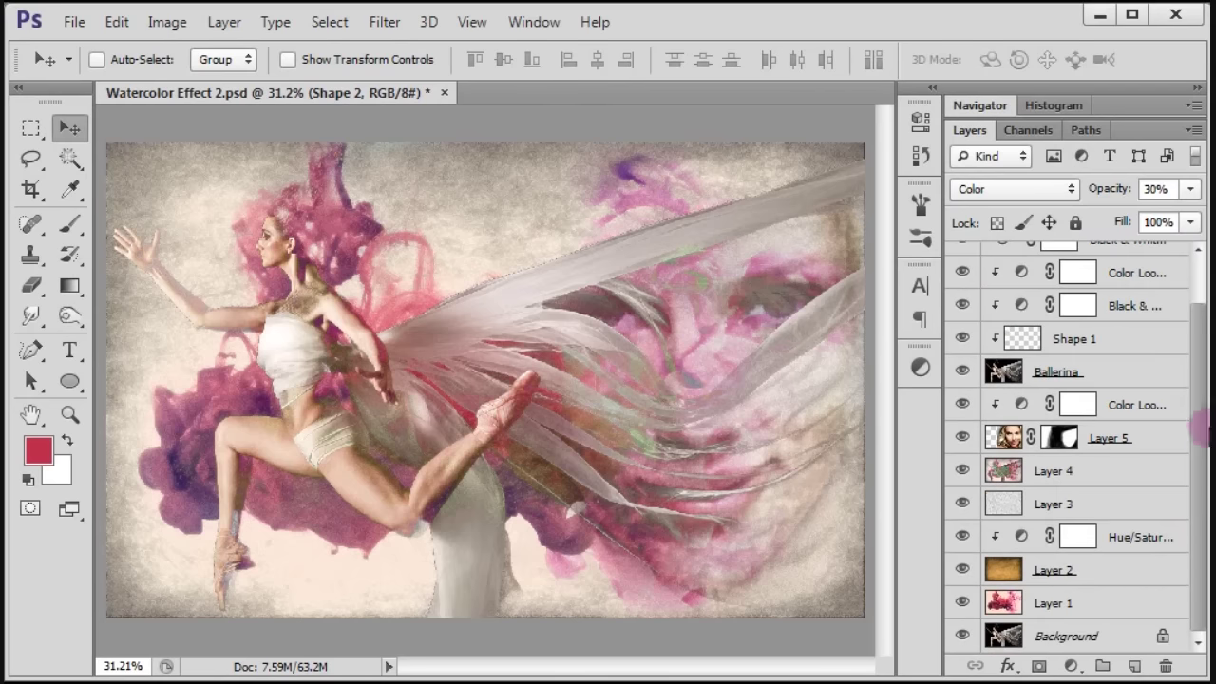
drag(1200, 422, 1200, 375)
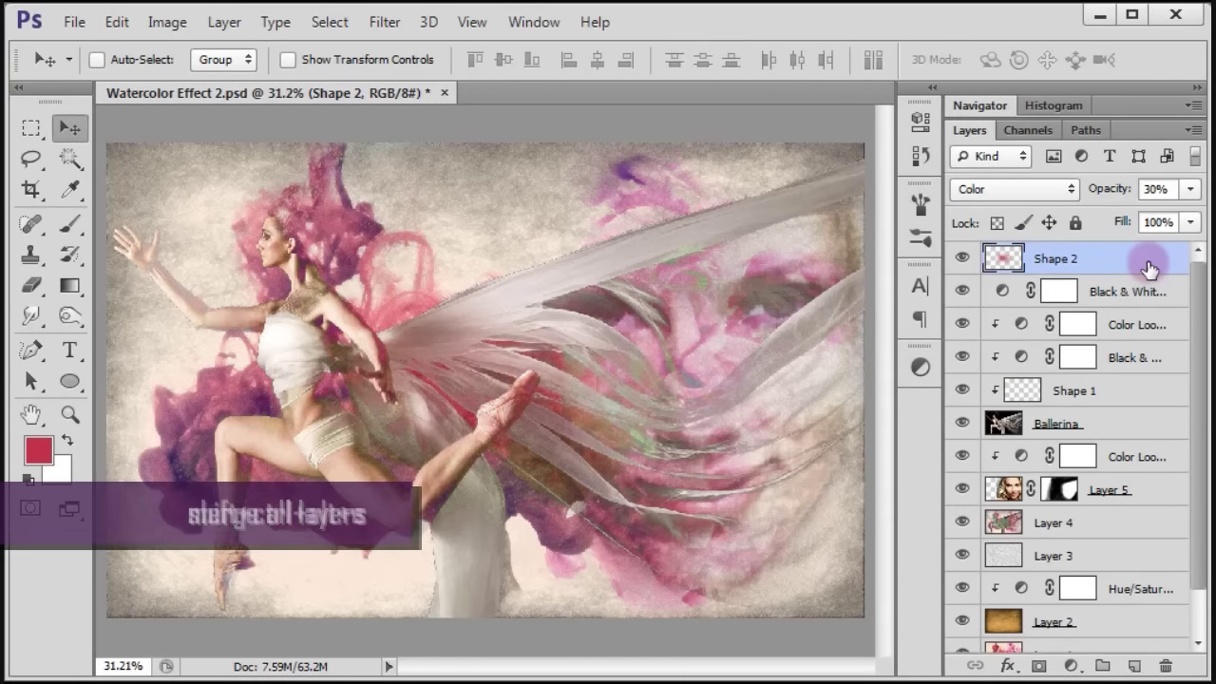
Step: Stamp all visible layers into a merged Layer 6 at the top of the stack
key(ctrl+shift+alt+e)
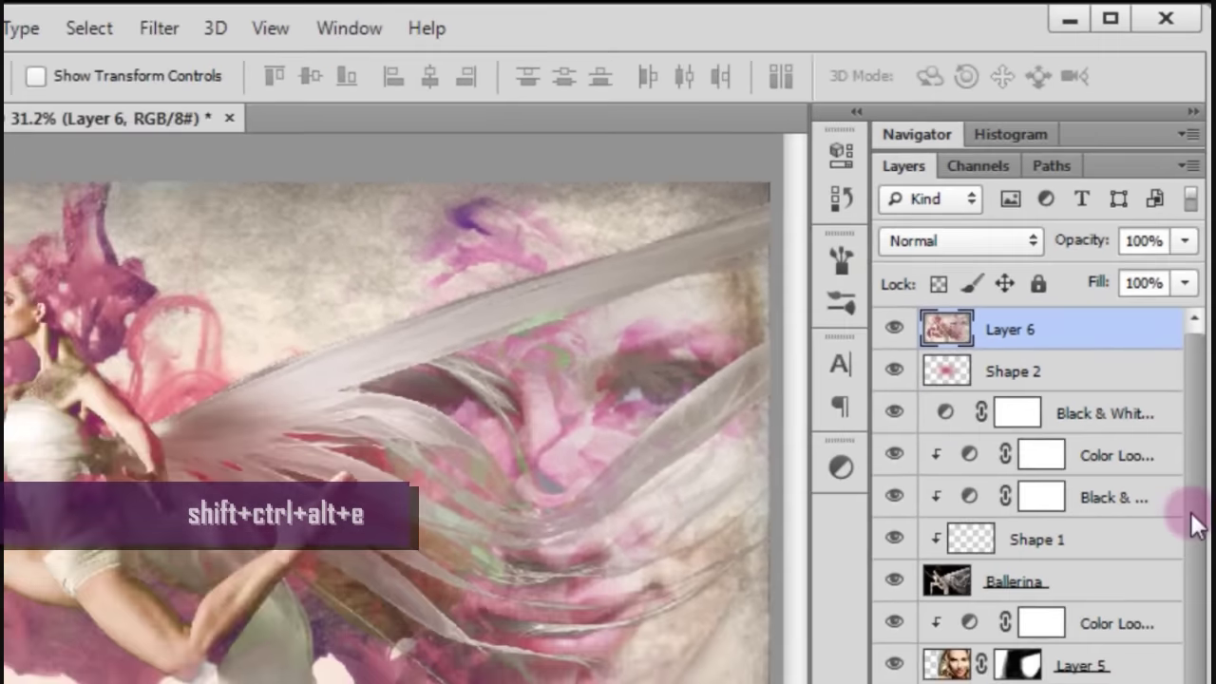
mouse_move(1199, 421)
mouse_down()
mouse_move(1202, 493)
mouse_move(1206, 373)
mouse_up()
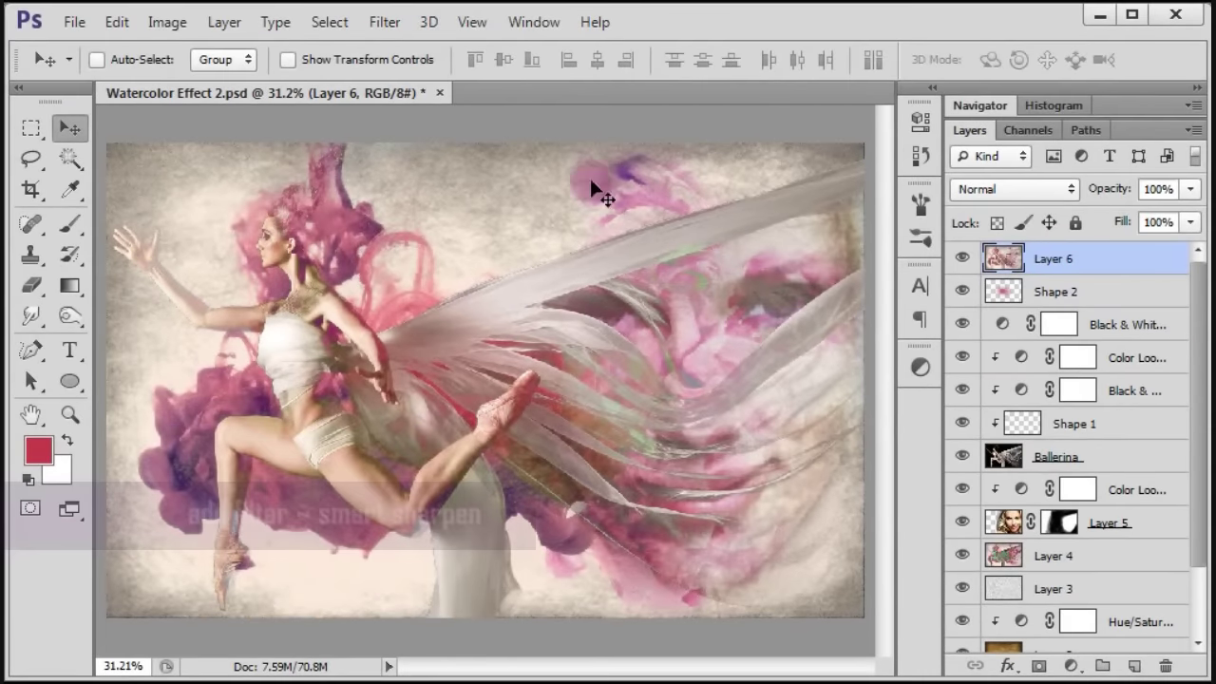
click(385, 22)
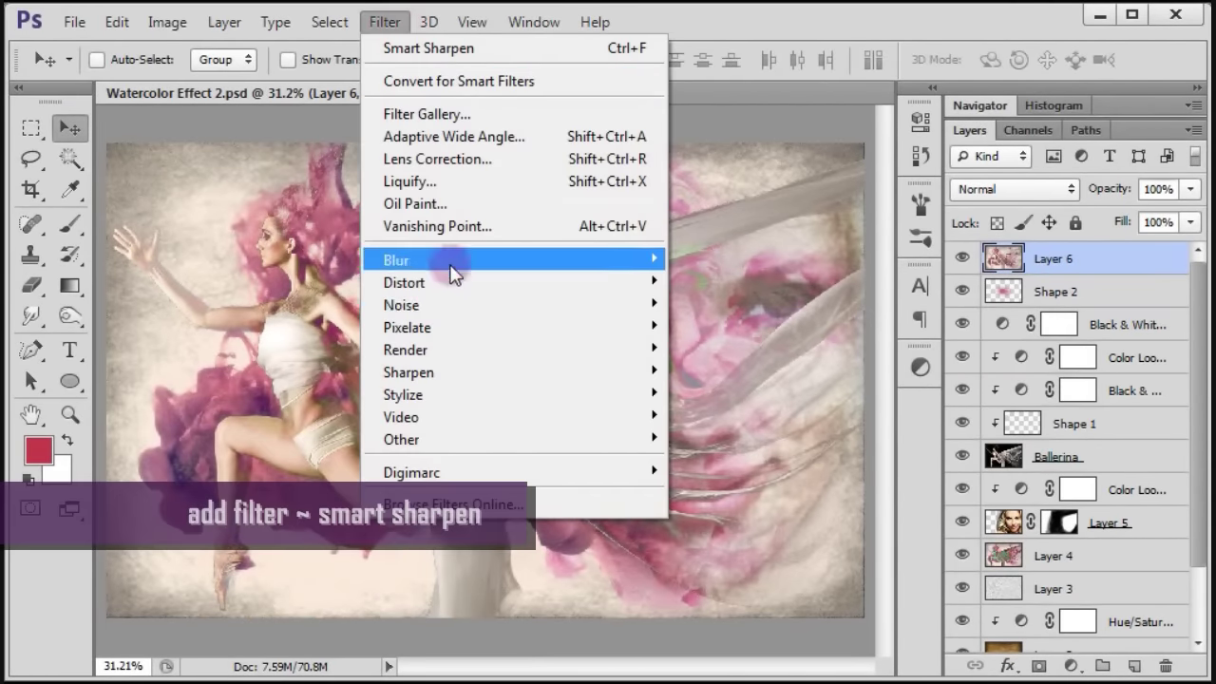
mouse_move(409, 371)
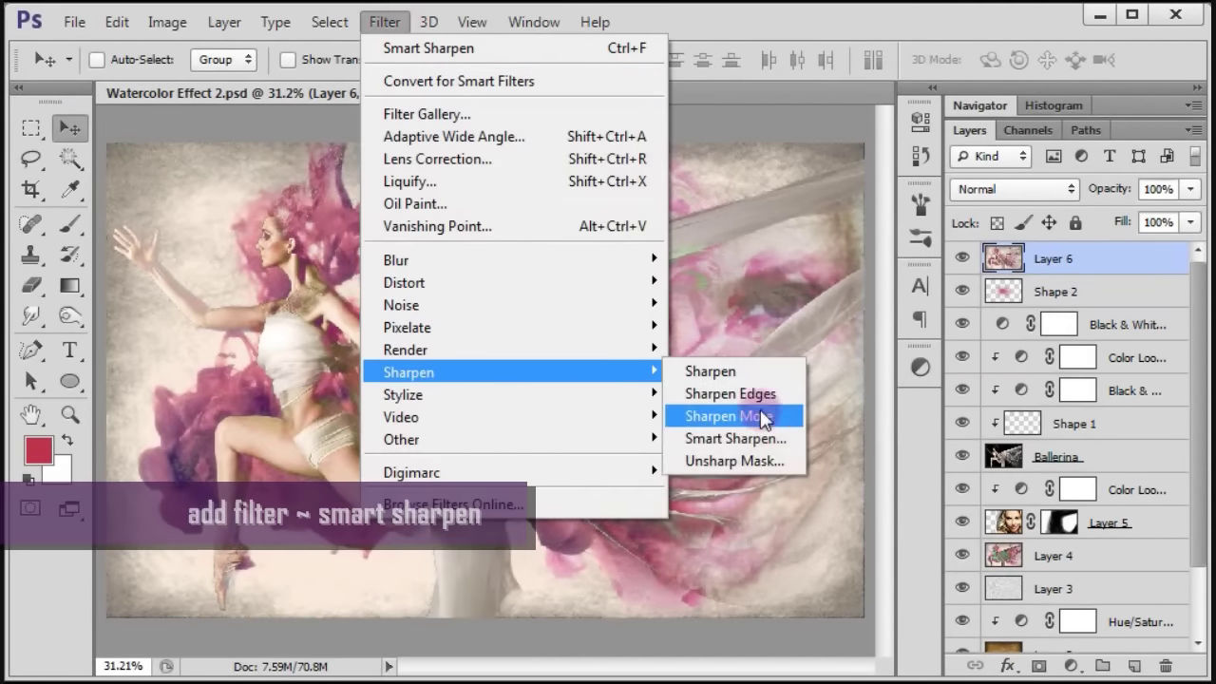
click(760, 438)
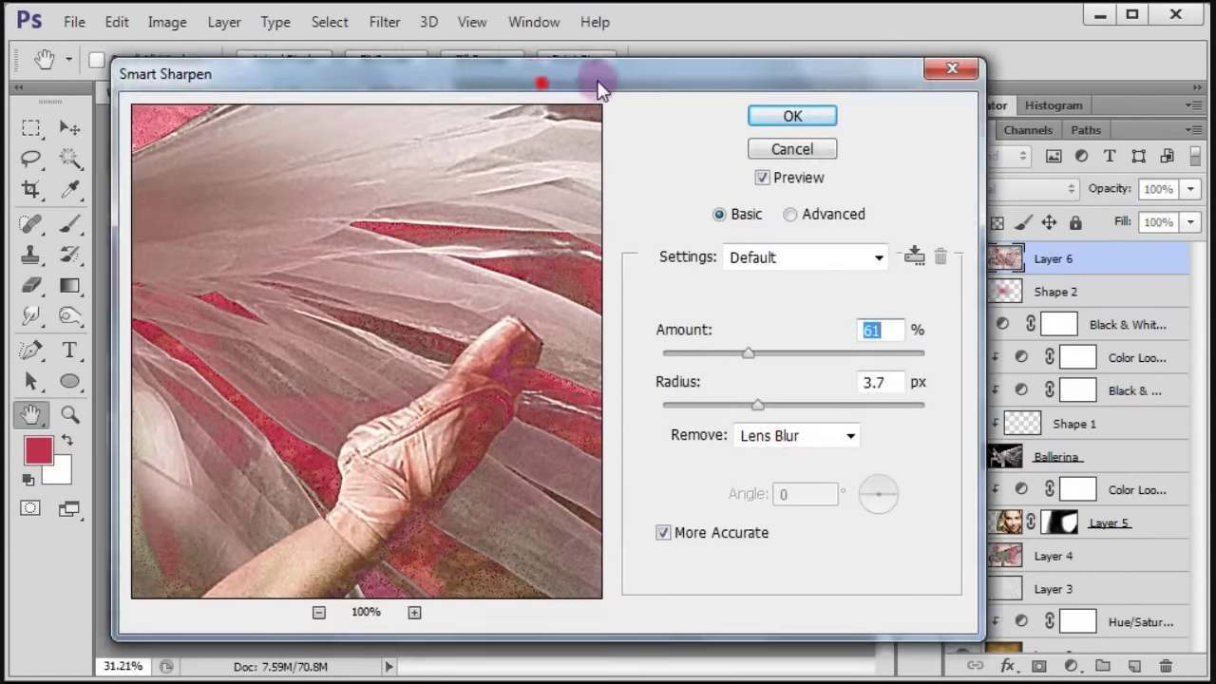
Step: Smart Sharpen the merged layer with Amount 61%, Radius 3.7 px, removing Lens Blur
drag(541, 68, 628, 59)
click(375, 604)
drag(352, 402, 361, 434)
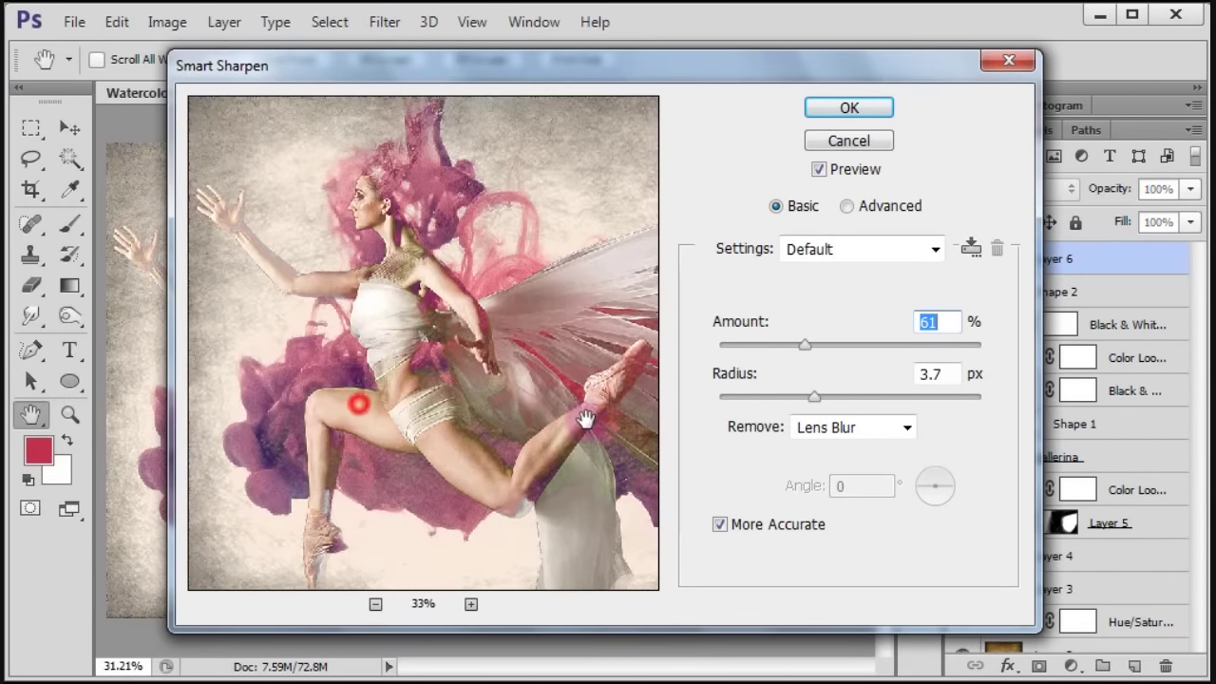
drag(532, 434, 529, 428)
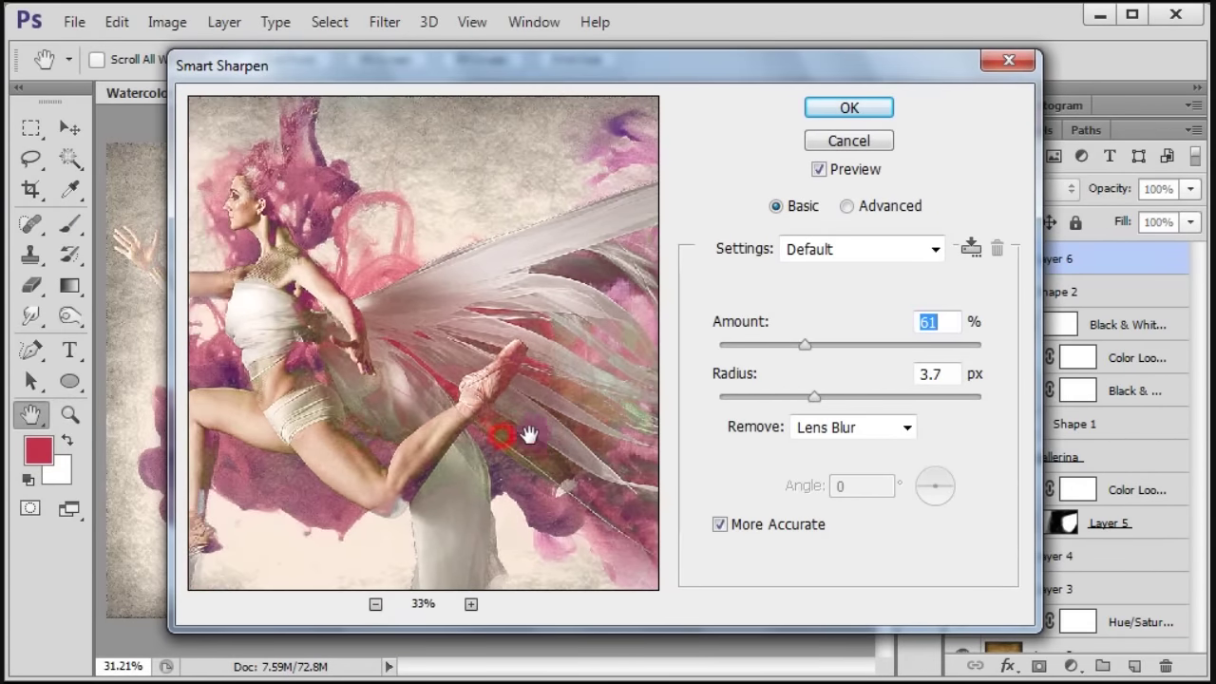
click(883, 249)
click(923, 320)
click(947, 375)
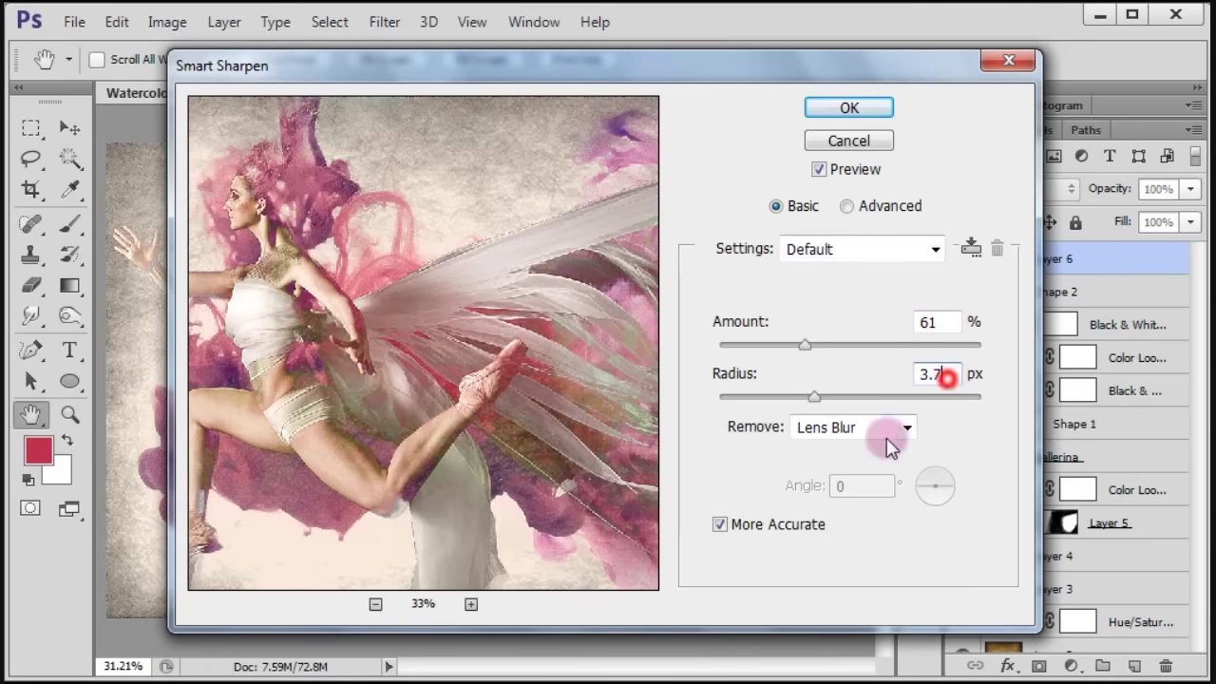
click(883, 427)
click(751, 525)
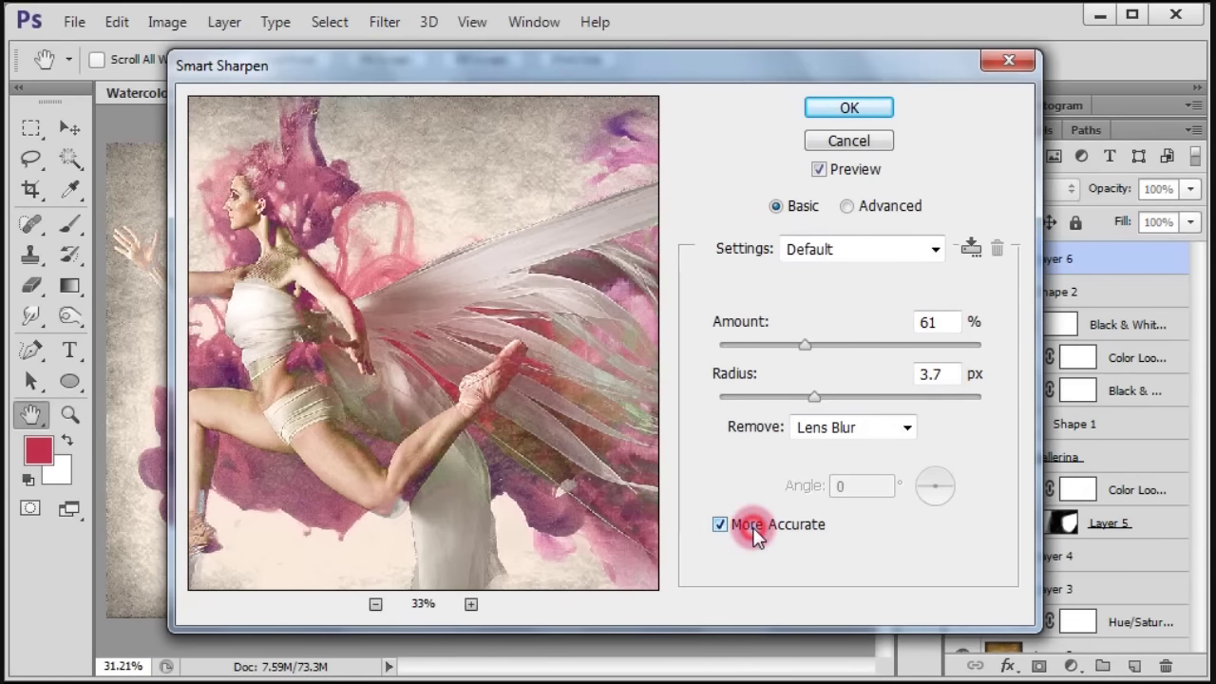
click(866, 106)
click(866, 107)
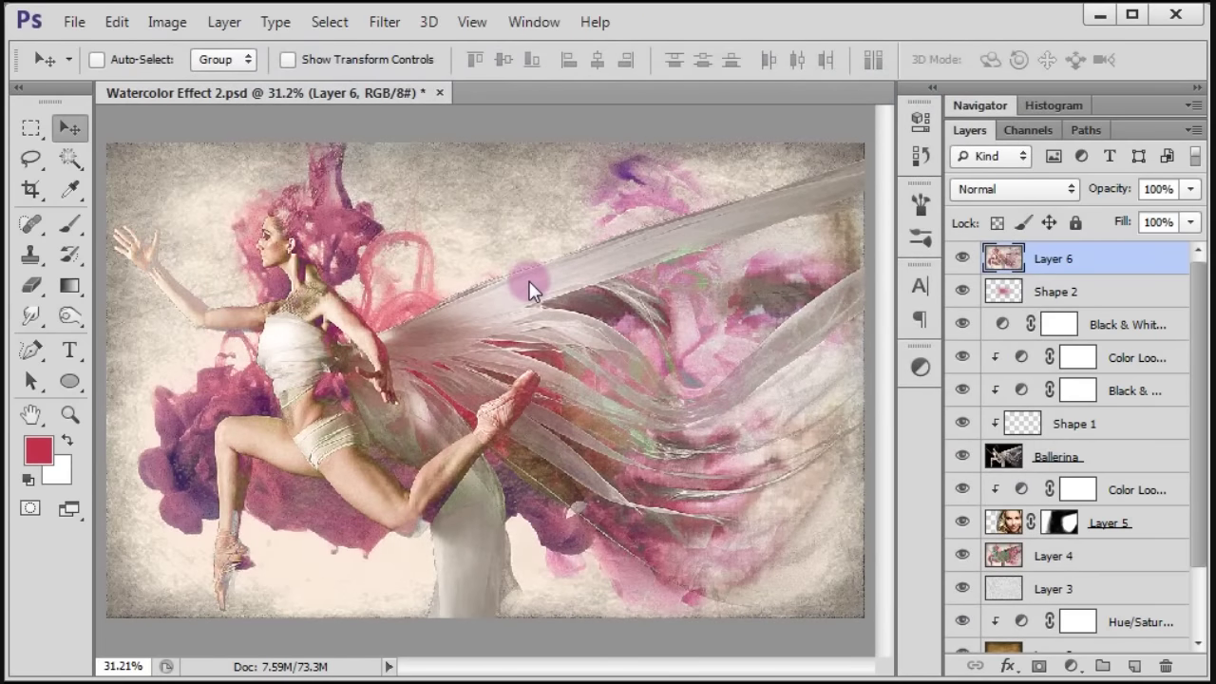
Step: Change the merged Layer 6 blend mode to Lighten
click(999, 195)
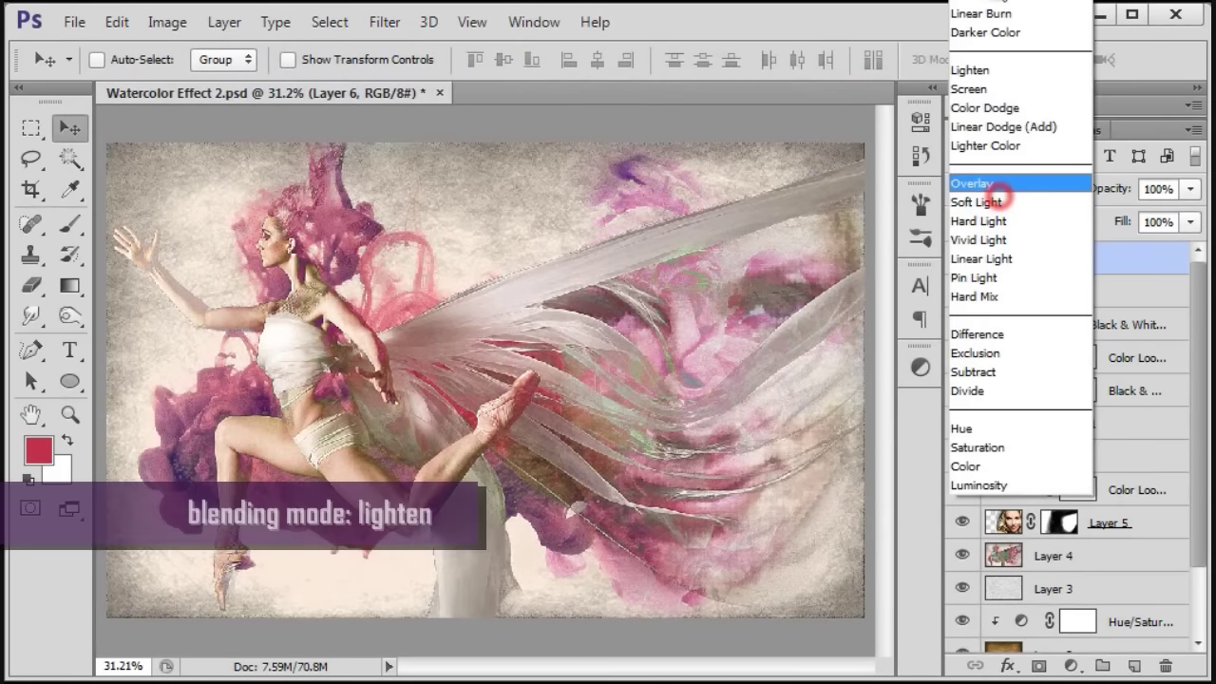
click(979, 71)
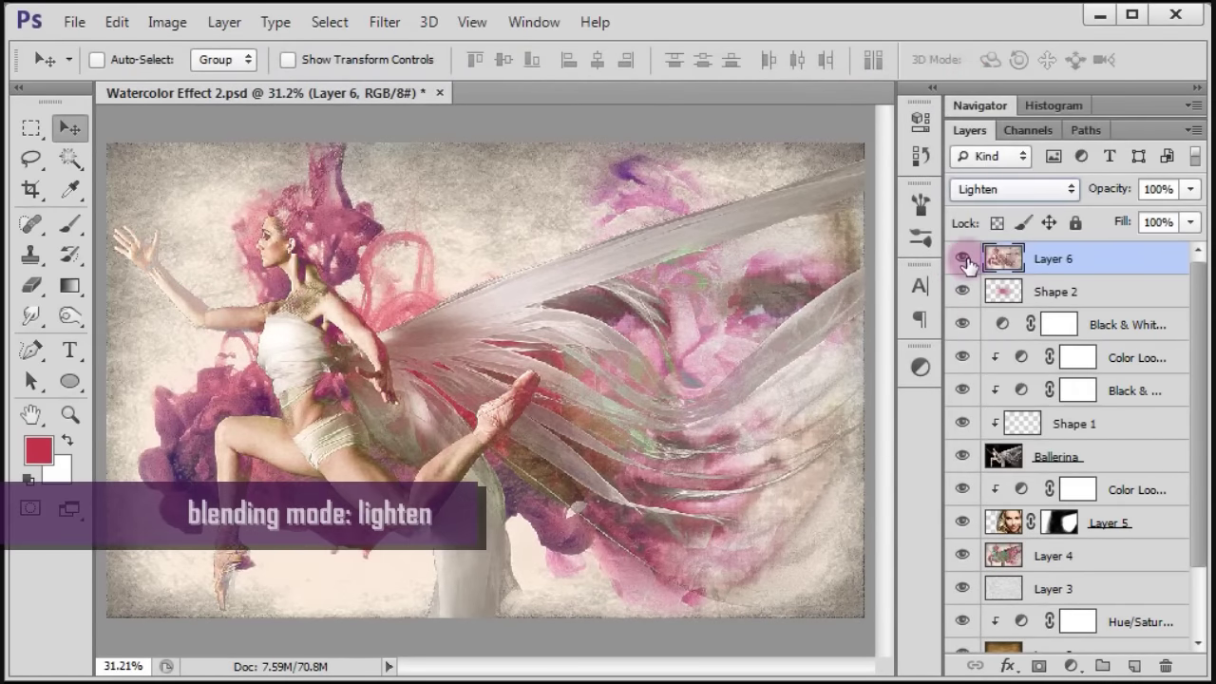
click(539, 217)
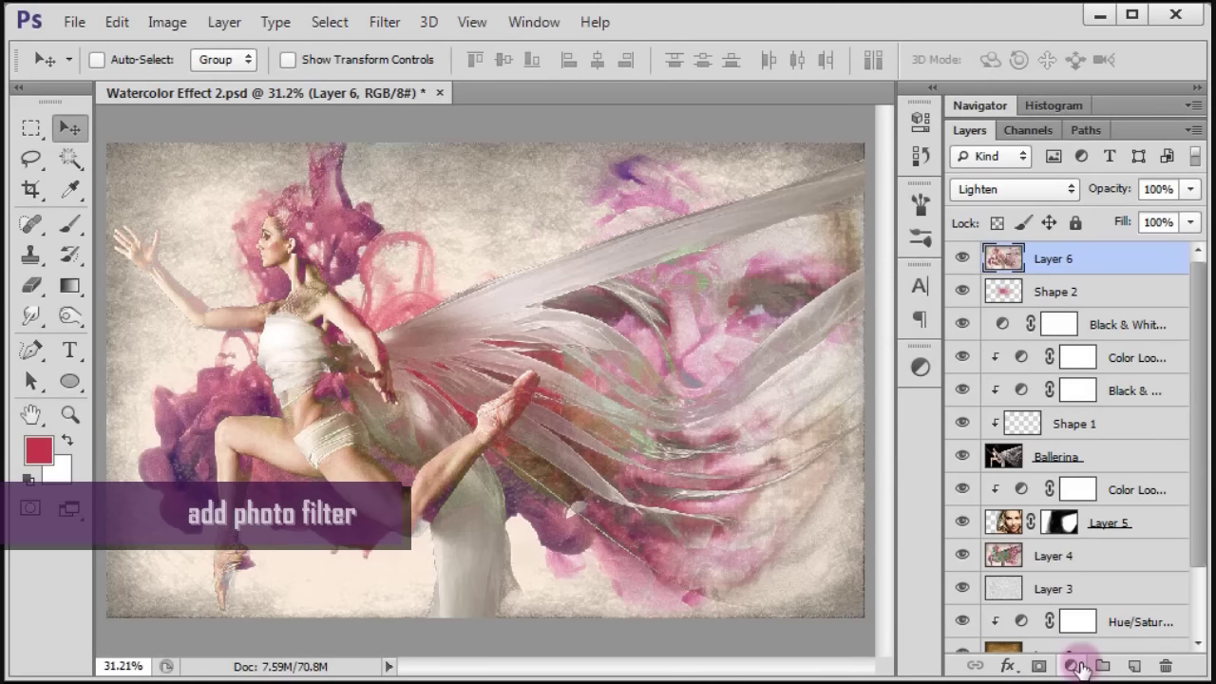
Step: Add a Photo Filter layer using Warming Filter (81) at 35% density
click(1079, 667)
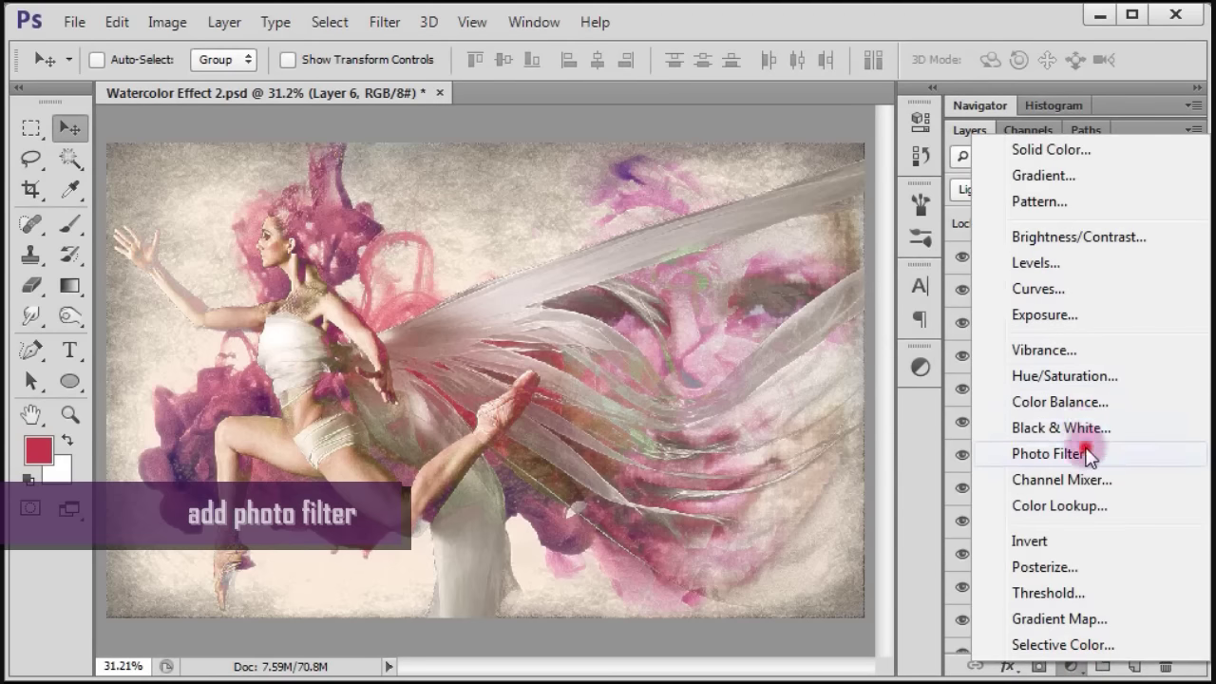
click(1081, 453)
click(804, 179)
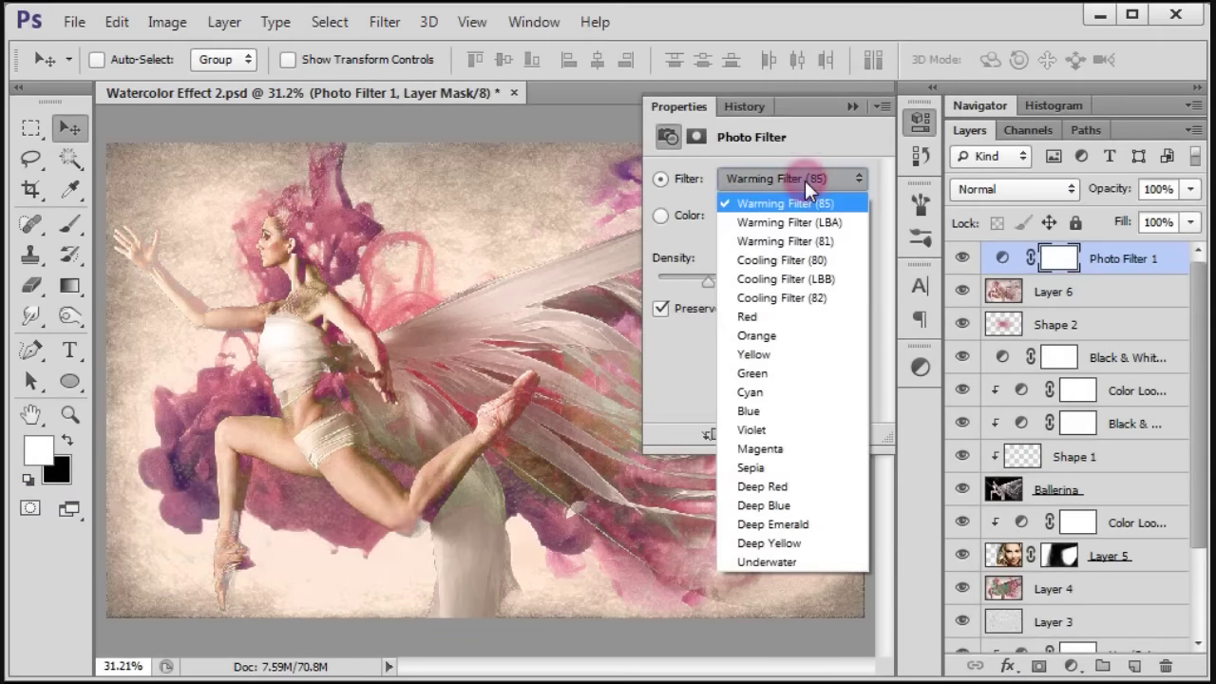
click(831, 245)
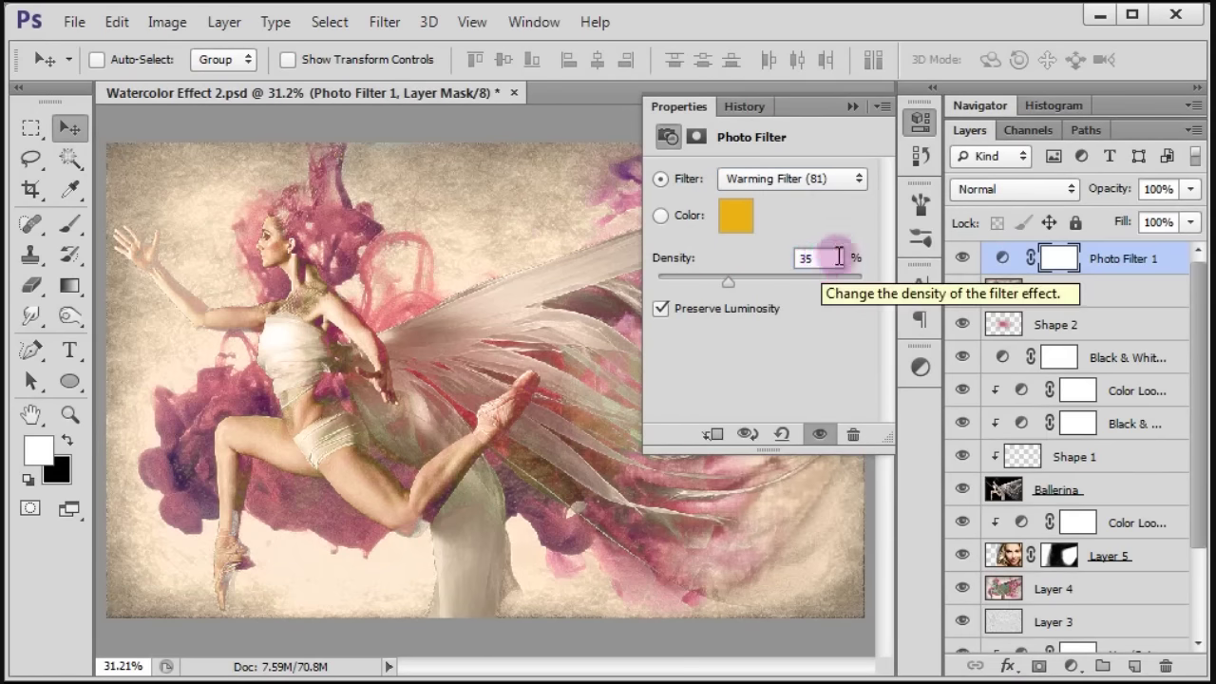
click(854, 108)
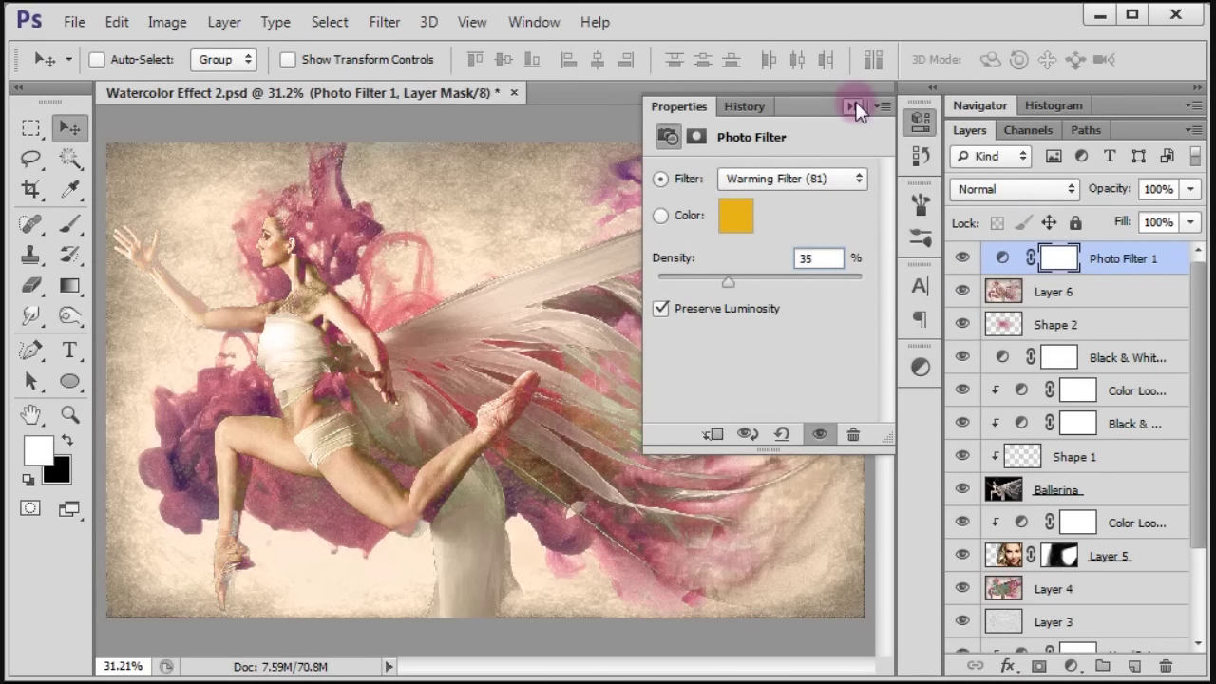
click(854, 106)
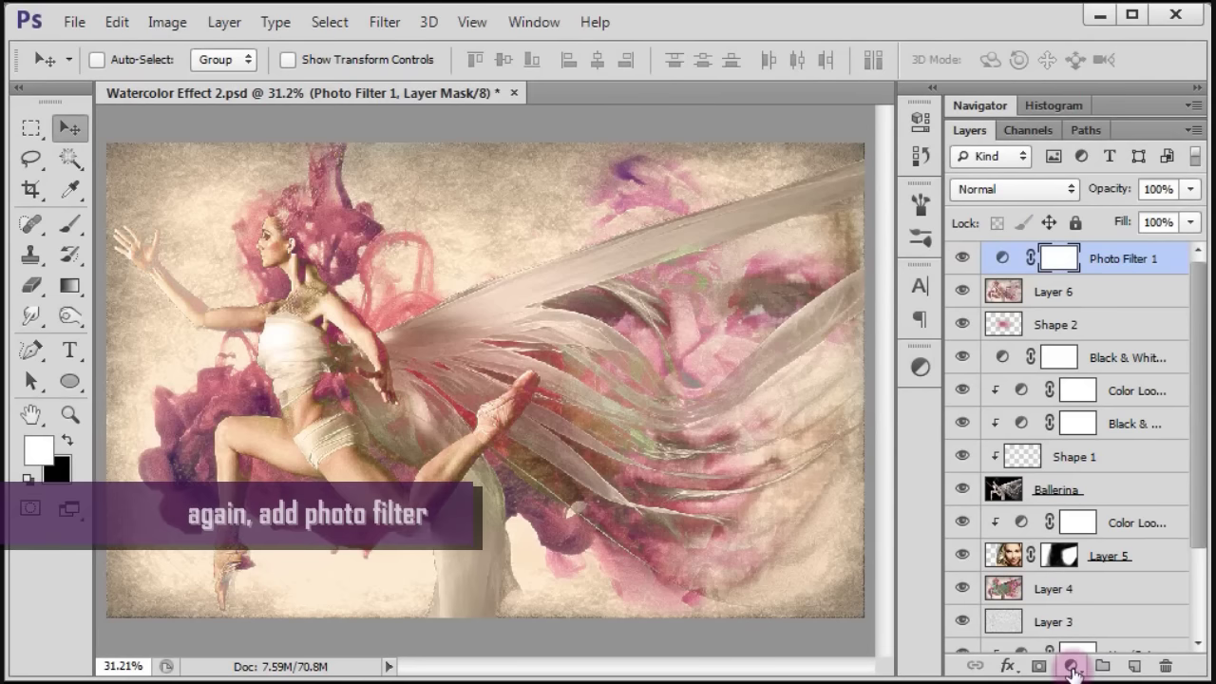
Step: Add a second Photo Filter layer using the Underwater filter at 58% density
click(1072, 669)
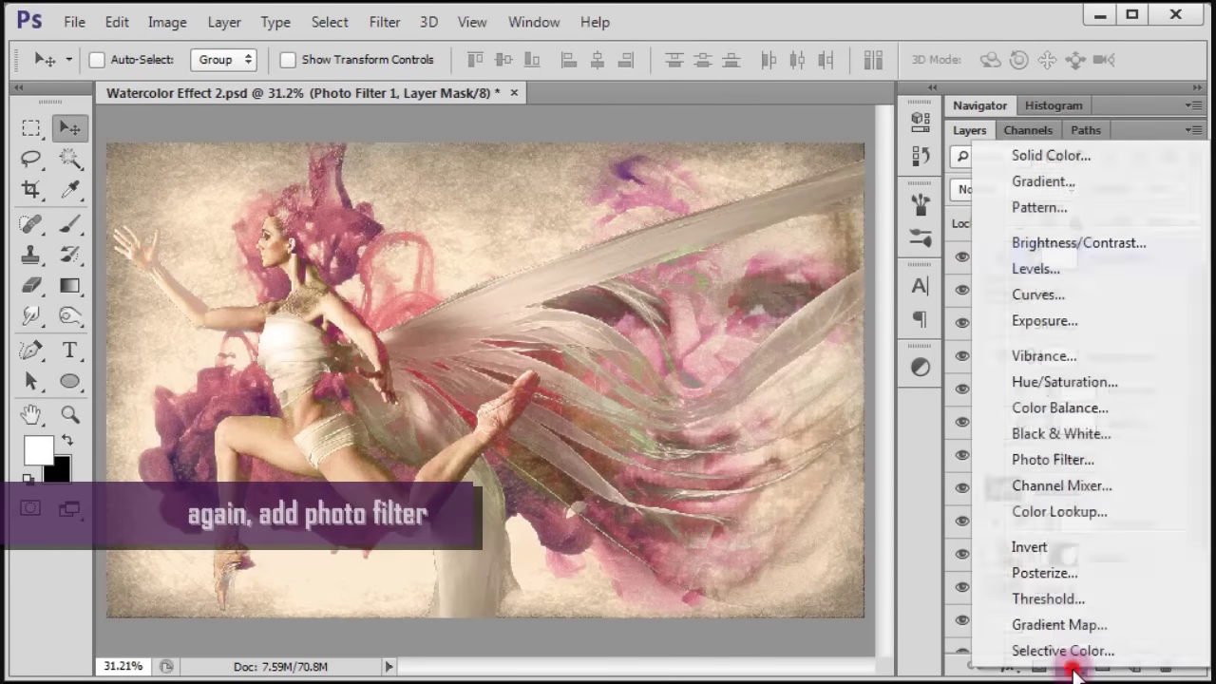
click(1108, 456)
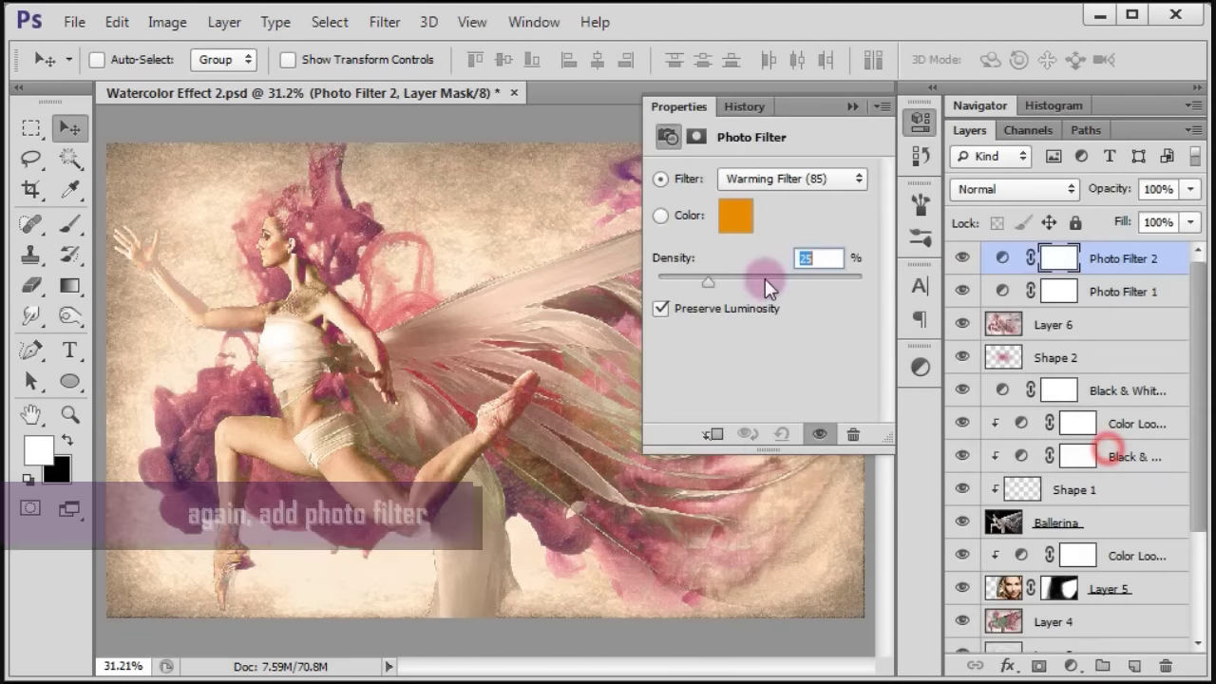
click(790, 180)
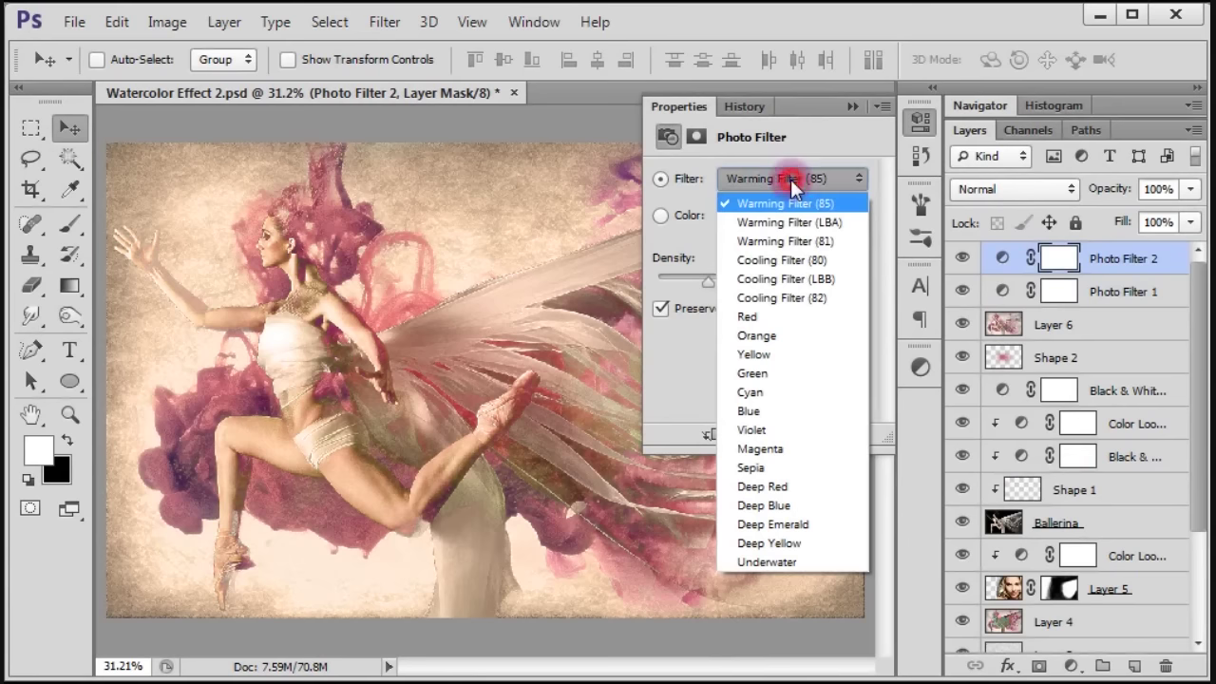
click(828, 562)
click(823, 258)
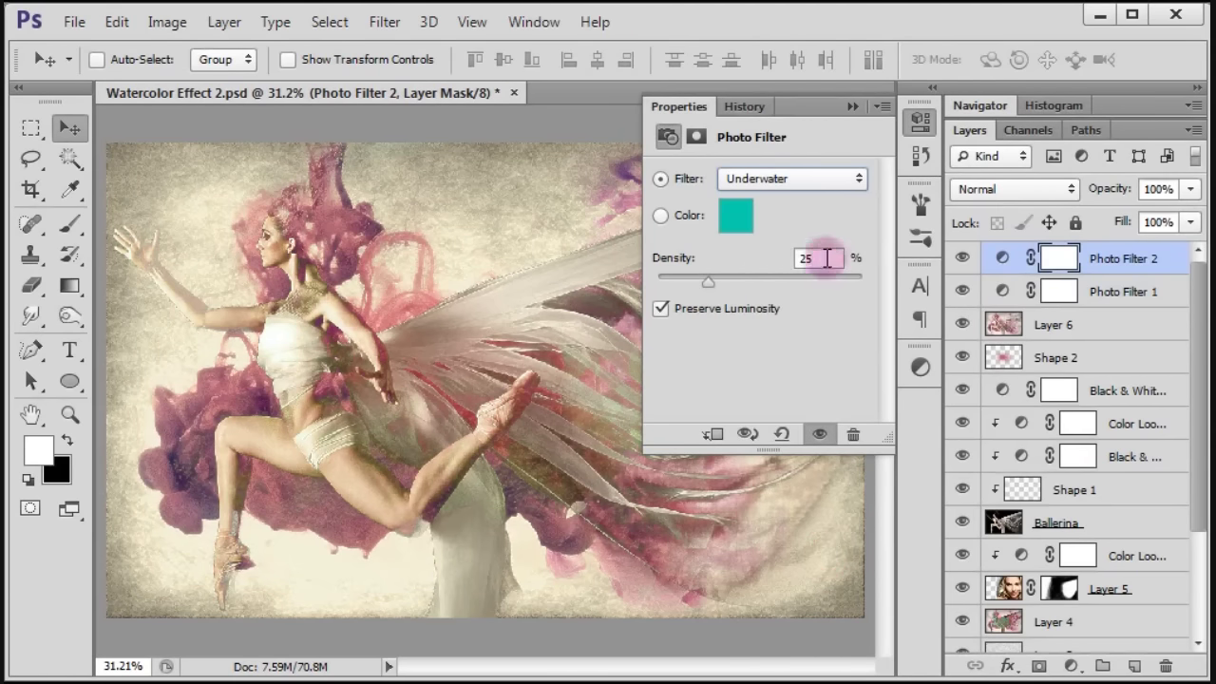
text(5)
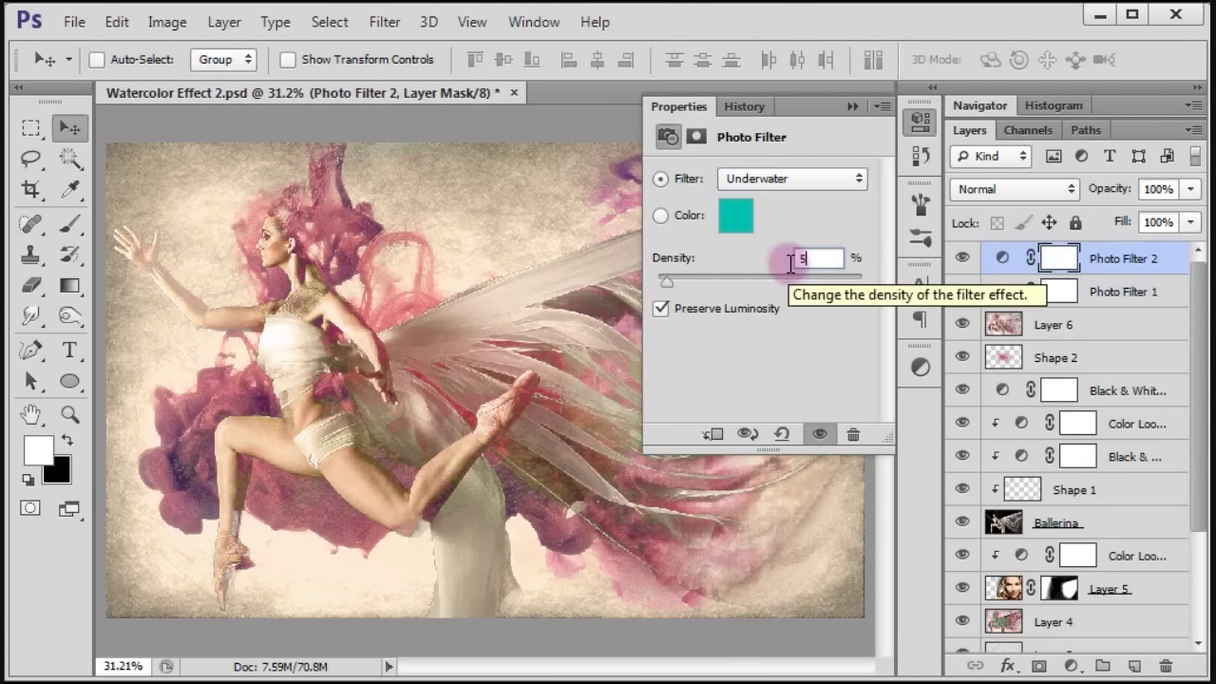
text(8)
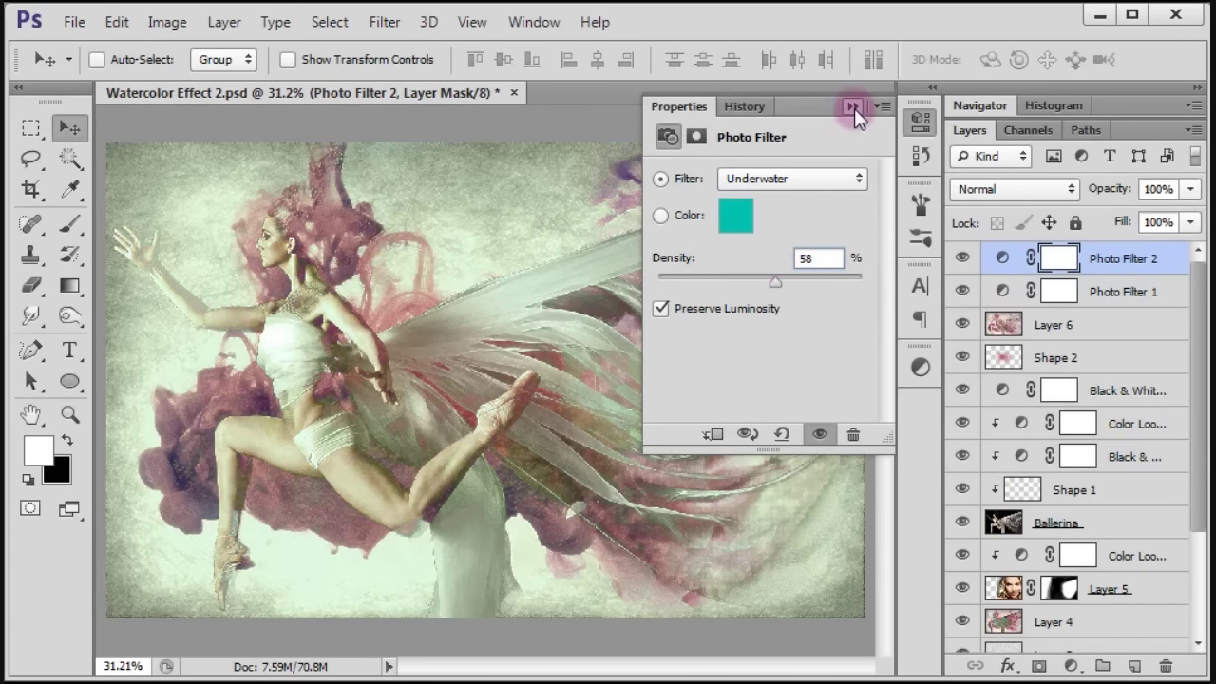
click(854, 108)
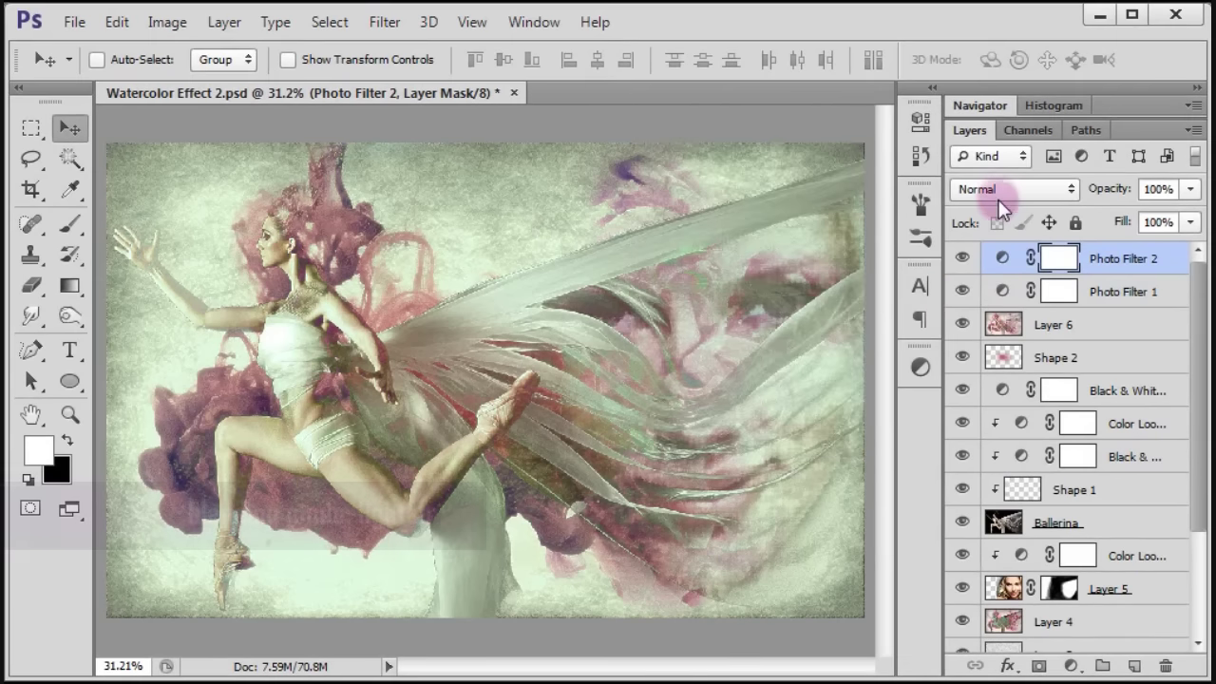
Step: Set Photo Filter 2 to Lighten blend mode and hide it to compare
click(999, 193)
click(988, 69)
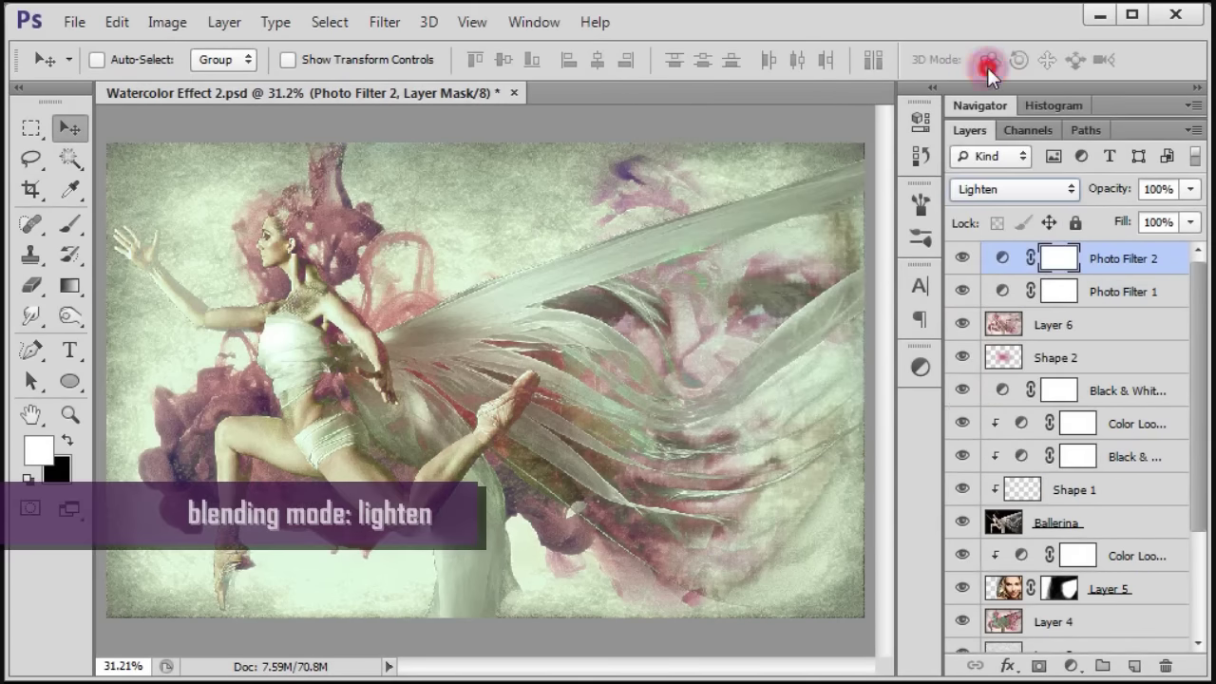
click(963, 259)
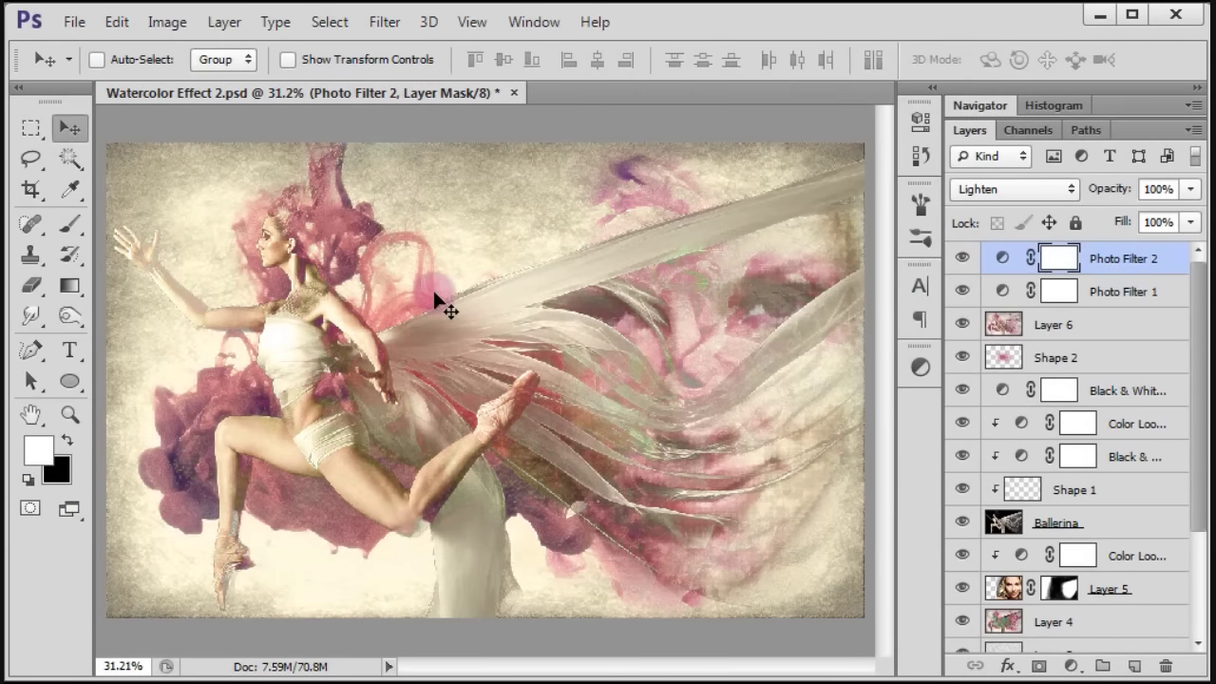
Step: Add a Hue/Saturation layer raising Reds saturation to +29
click(1072, 666)
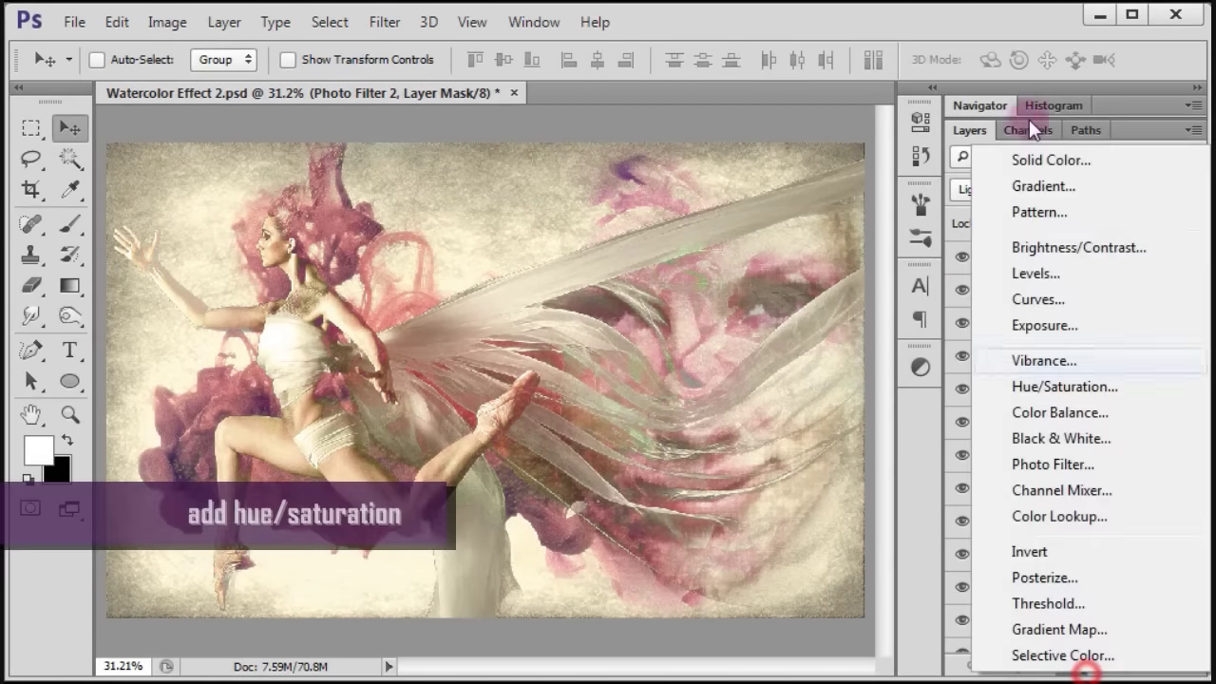
click(1114, 387)
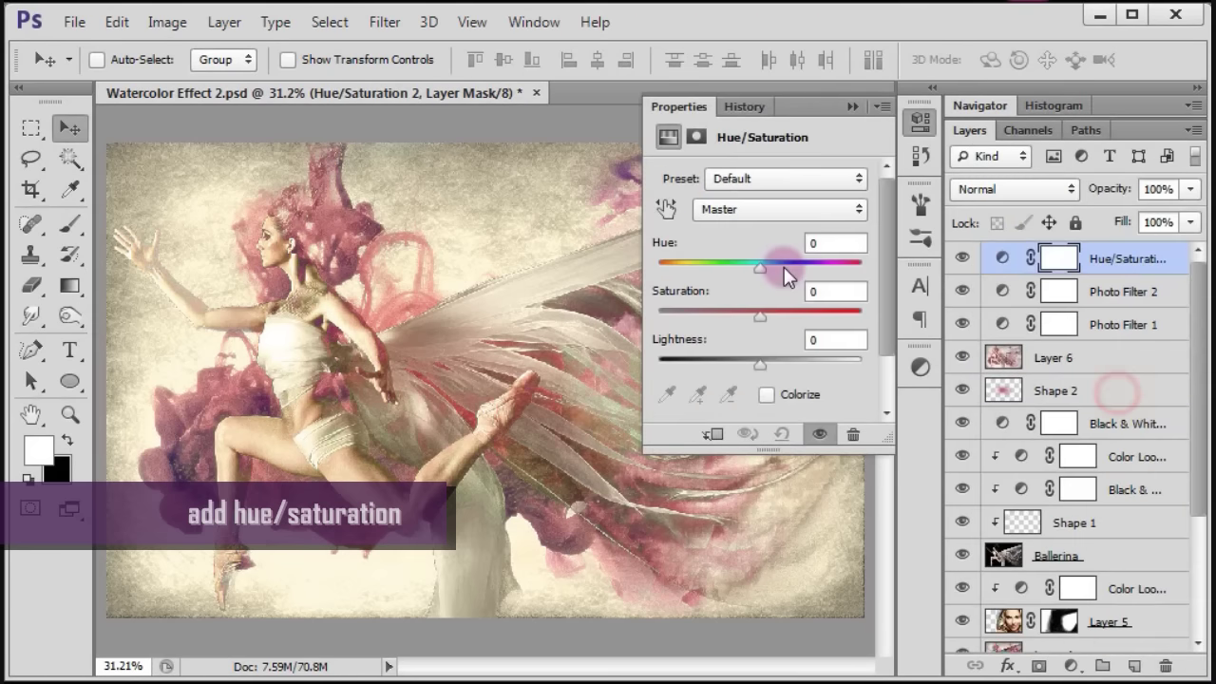
click(773, 213)
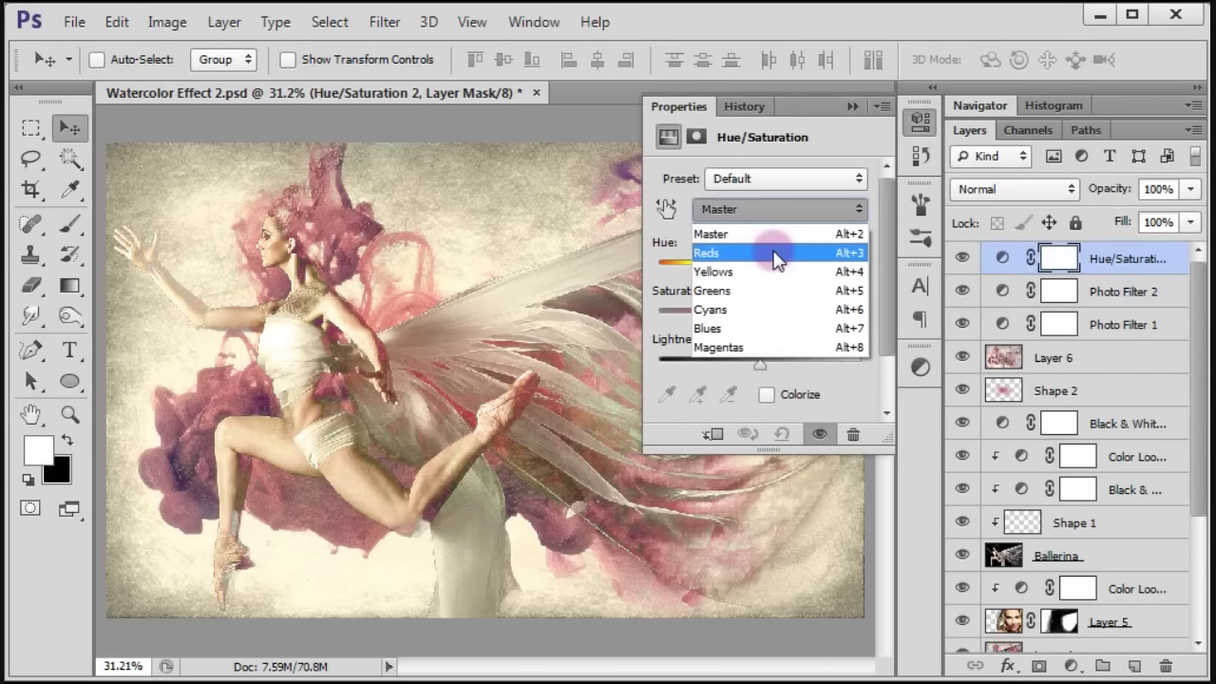
click(775, 261)
drag(762, 318, 777, 315)
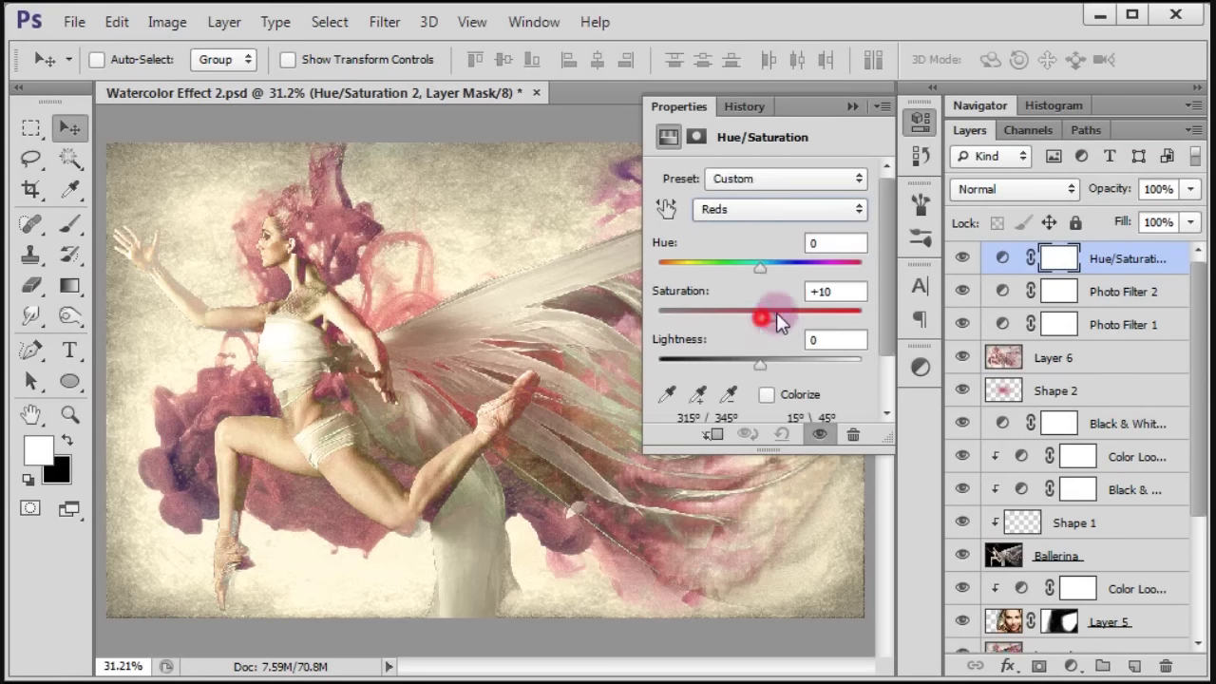
click(829, 297)
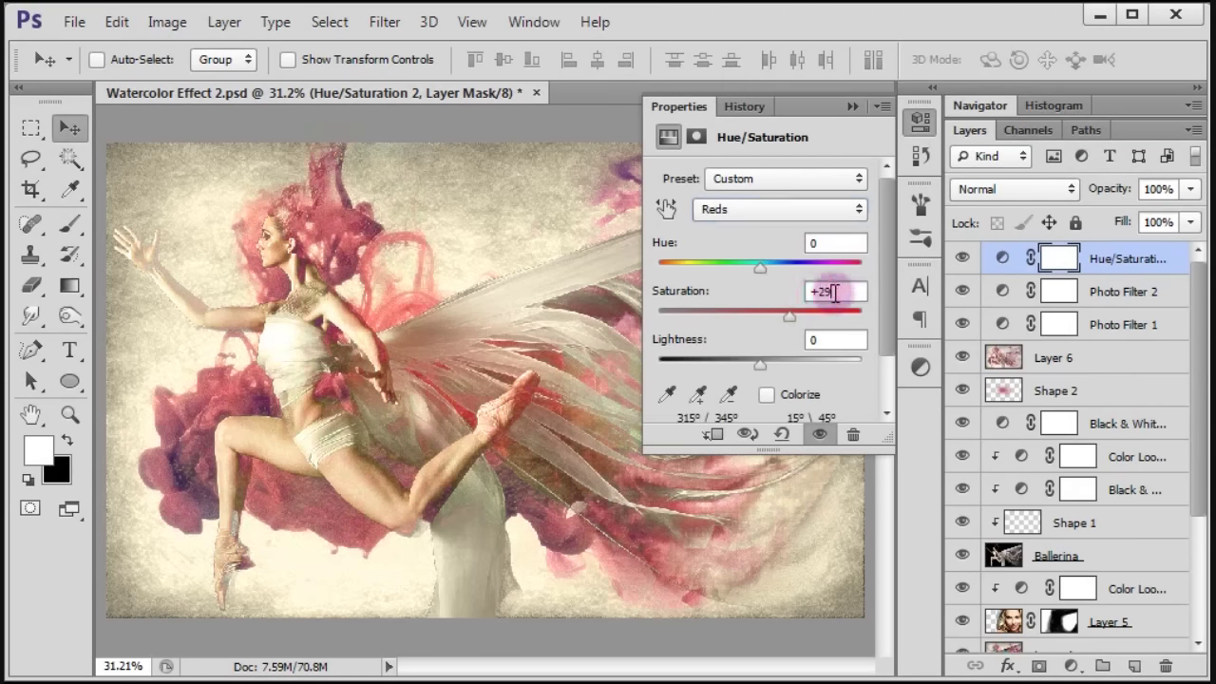
Step: Toggle the Hue/Saturation 2 layer off and on to compare the pinks
click(855, 106)
click(963, 258)
click(963, 259)
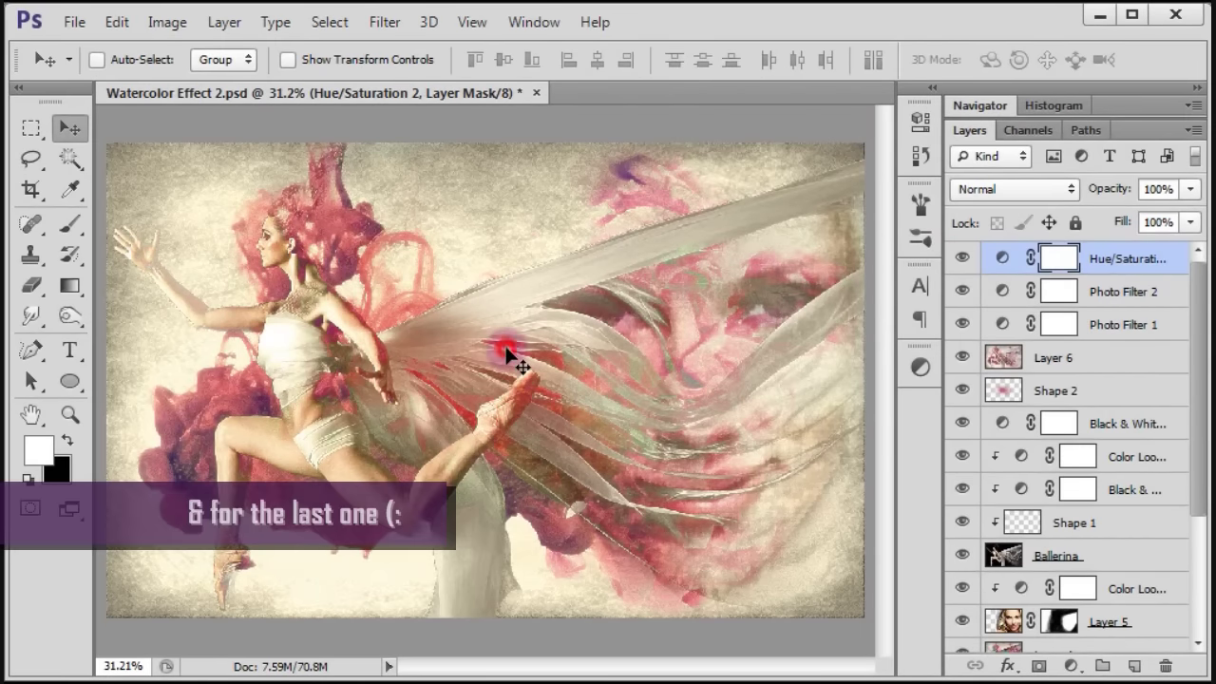
drag(507, 353, 561, 302)
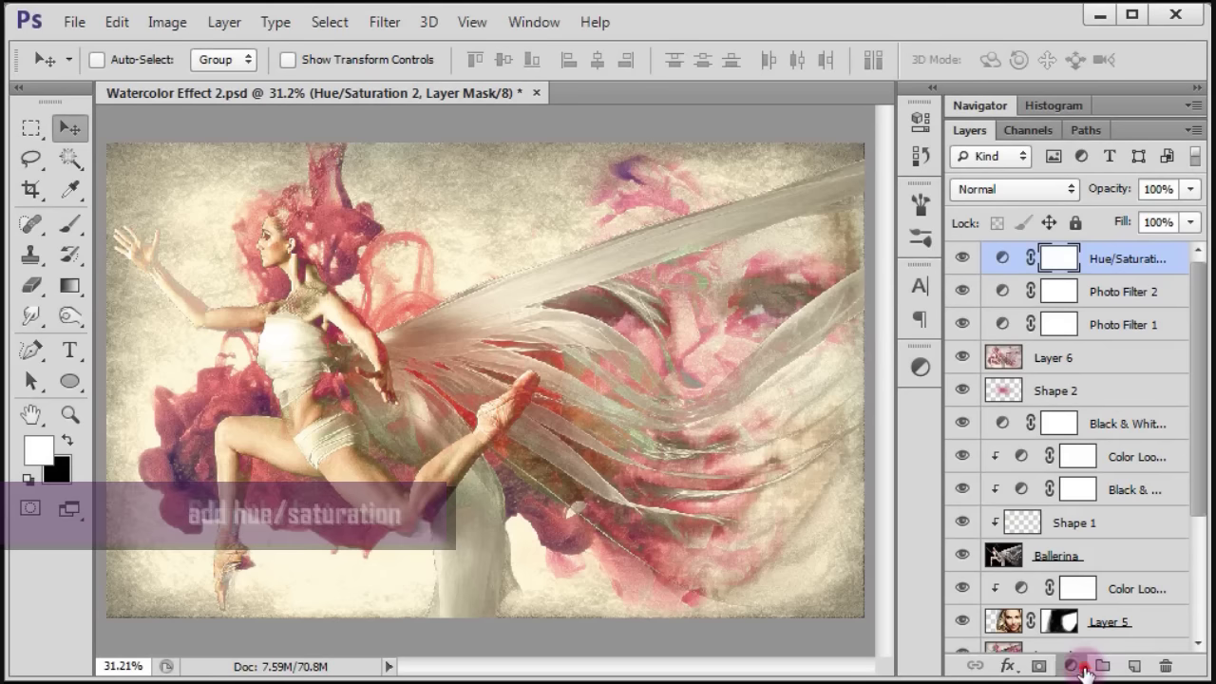
Step: Add a Hue/Saturation 3 layer raising Magentas saturation to +71, then hide it for comparison
click(1071, 665)
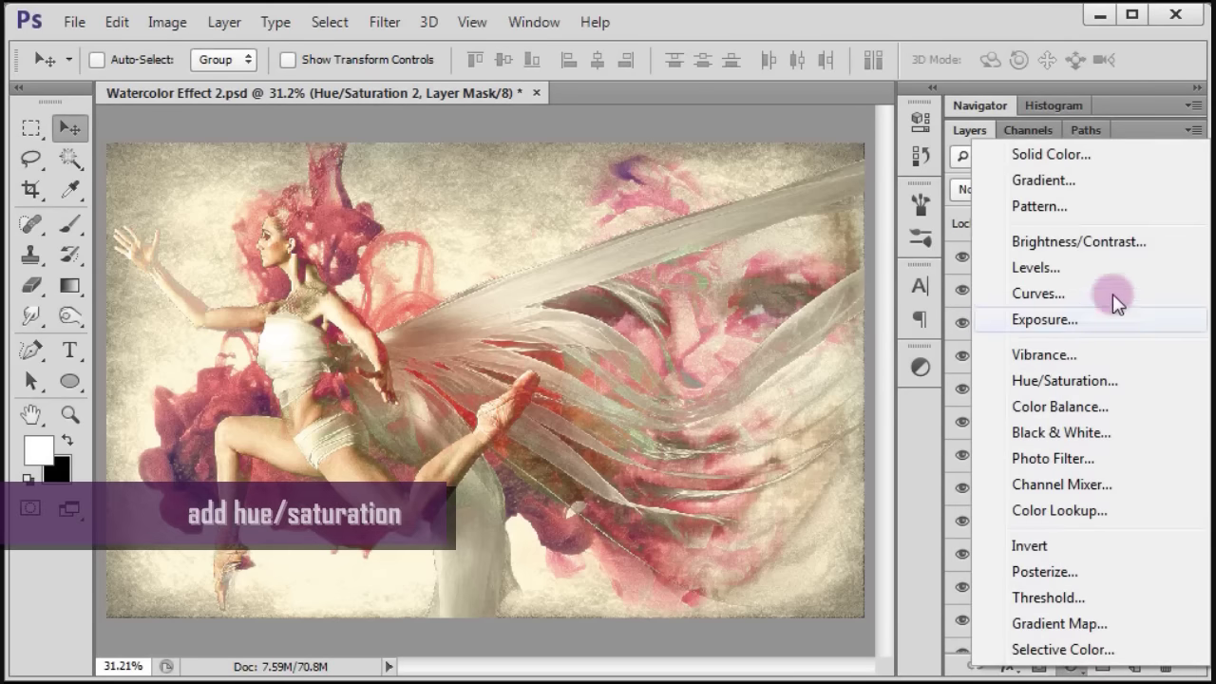
click(1093, 382)
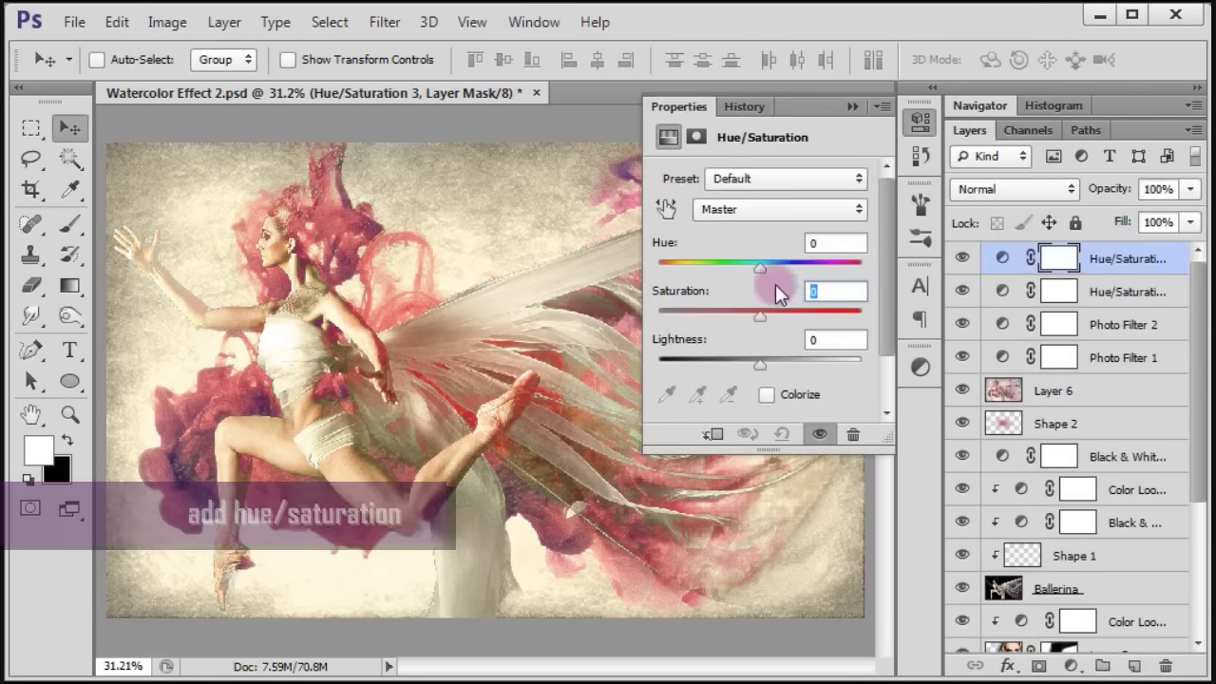
click(754, 210)
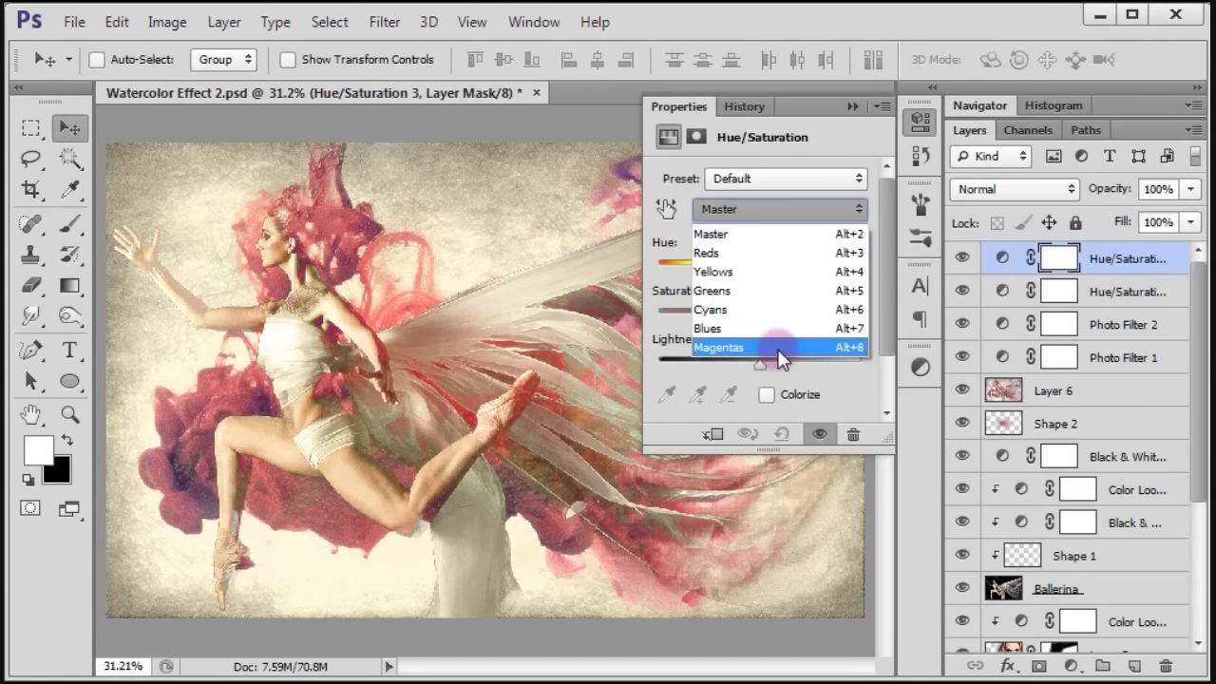
click(779, 348)
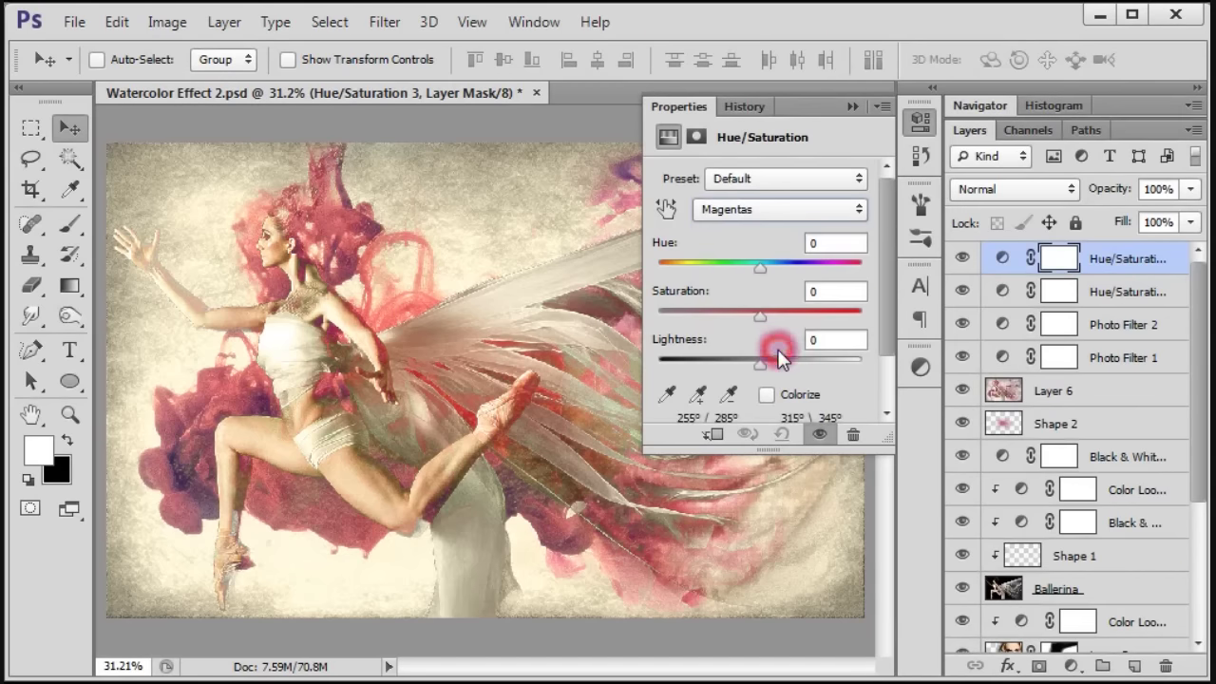
drag(762, 316, 789, 317)
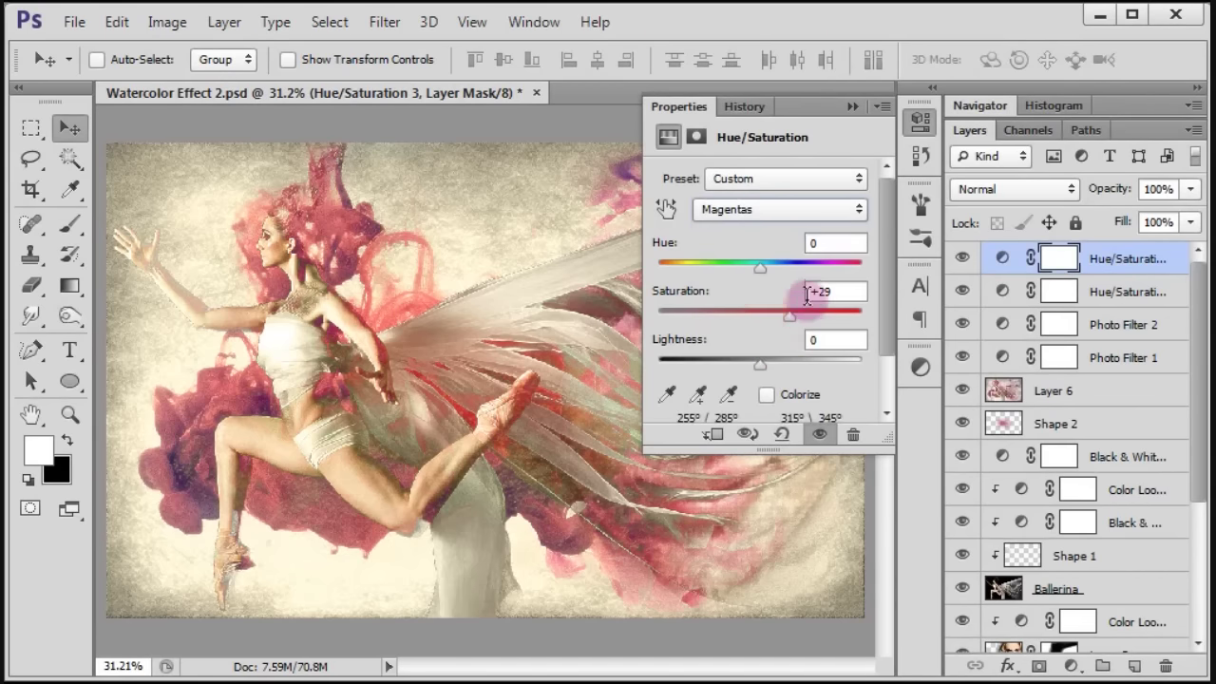
click(819, 292)
text(+71)
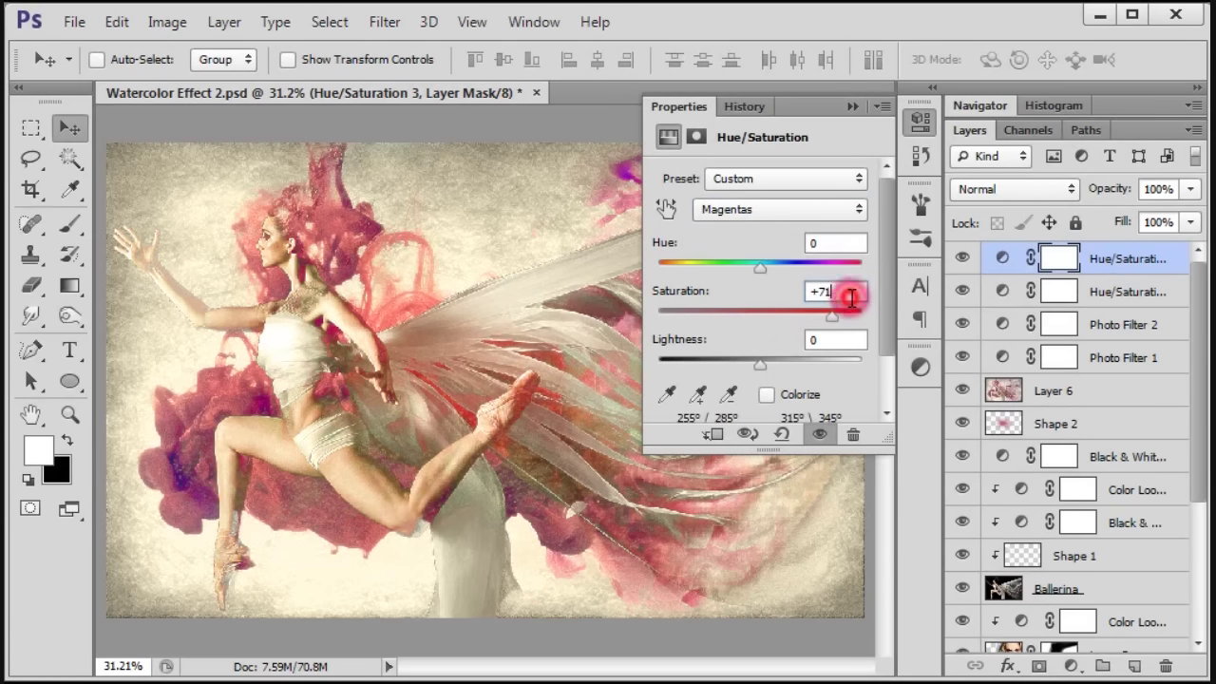
click(859, 107)
click(960, 258)
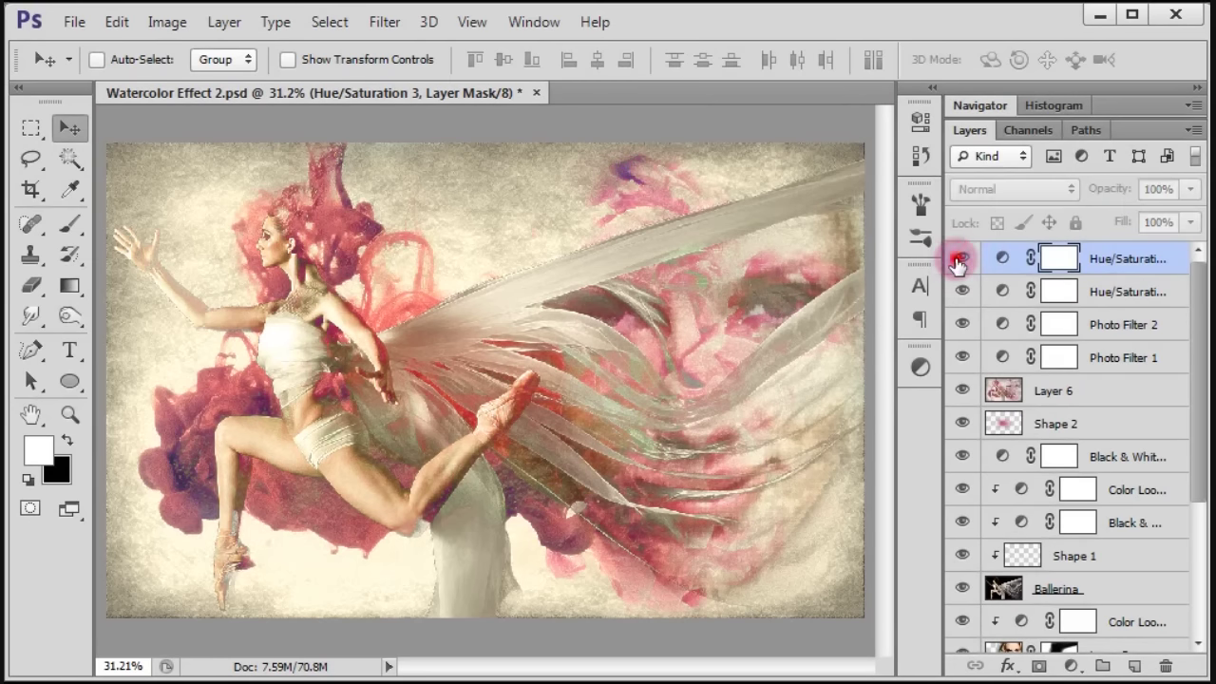
Step: Make the top Hue/Saturation layer visible again and review the final composite
click(960, 260)
click(960, 259)
click(547, 251)
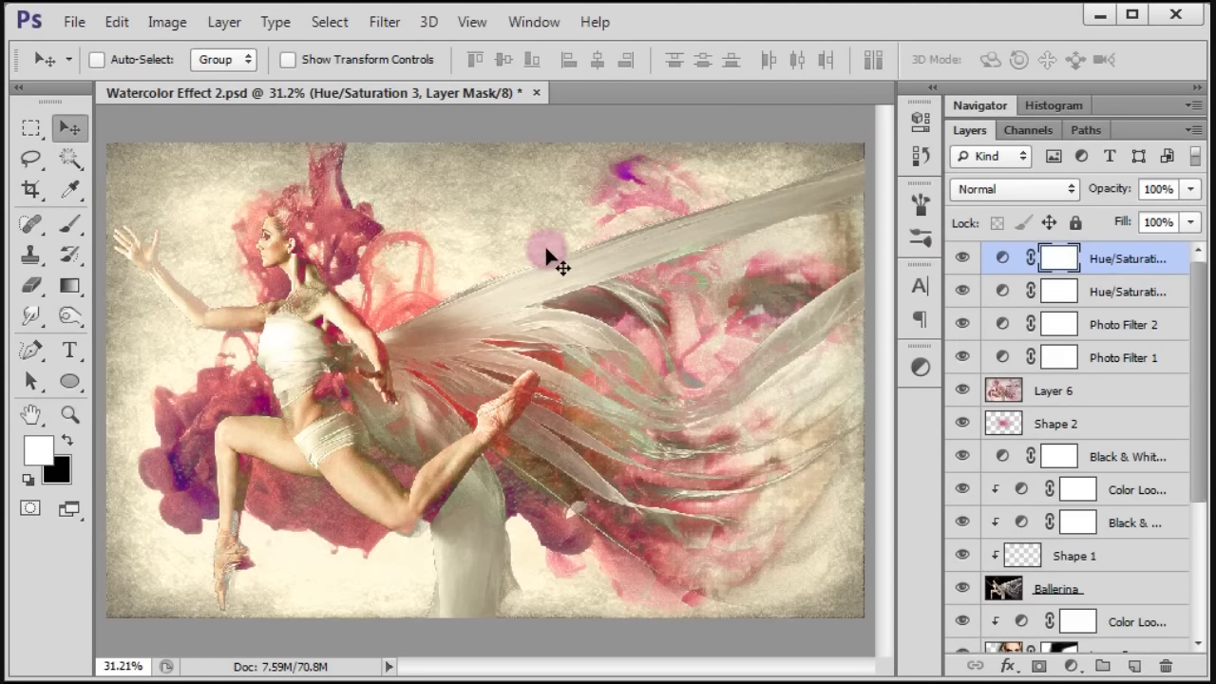
mouse_move(1200, 441)
mouse_down()
mouse_move(1202, 612)
mouse_move(1197, 423)
mouse_up()
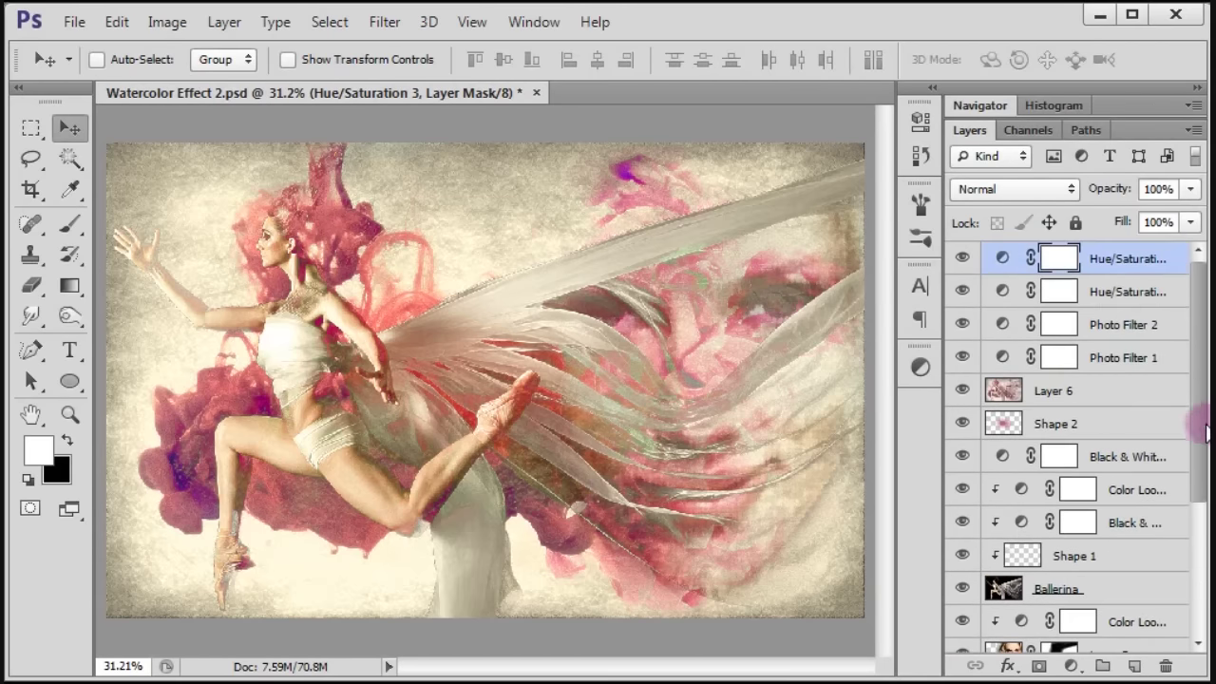